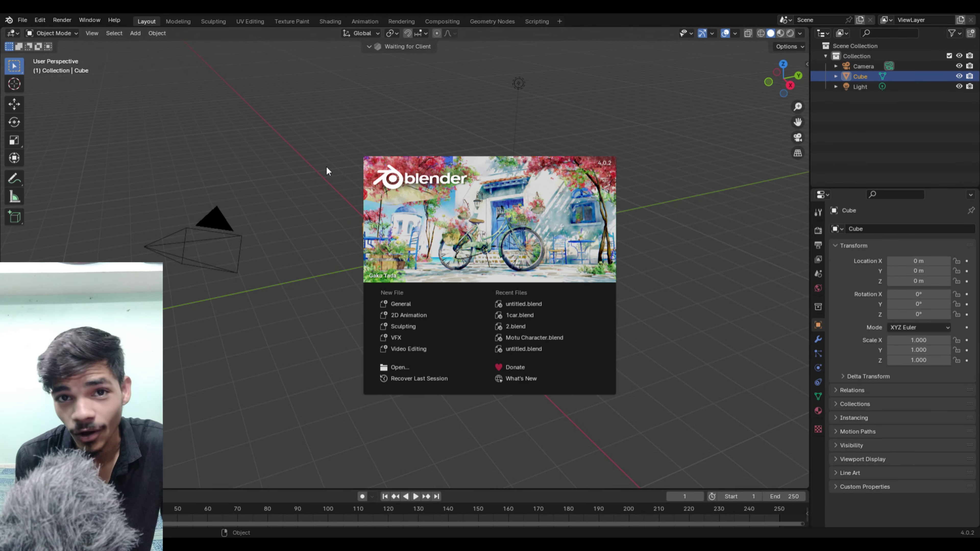
Delete the default camera, cube and light, and switch to the front view
click(326, 166)
key(a)
key(Delete)
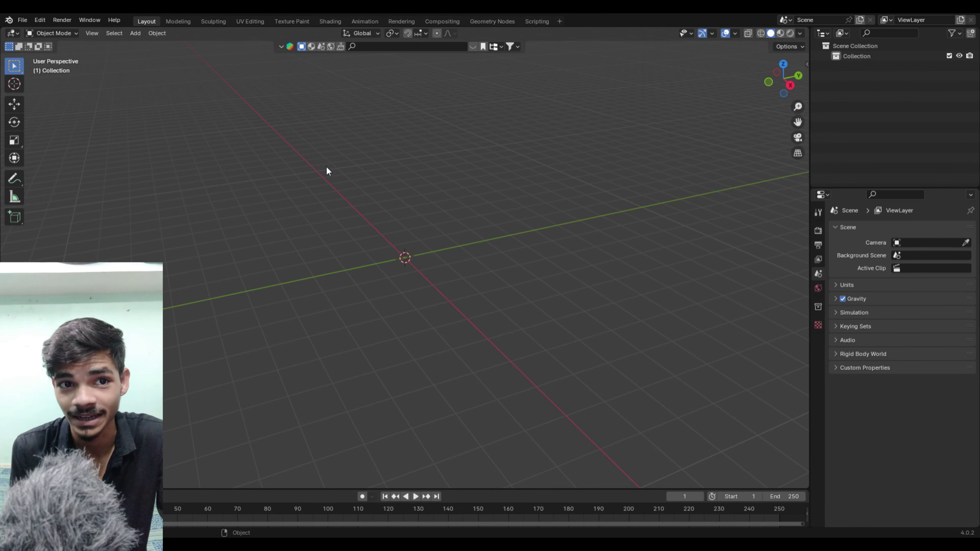
key(KP_1)
Add a cylinder, scale it to 0.257, and raise it onto the floor
key(shift+a)
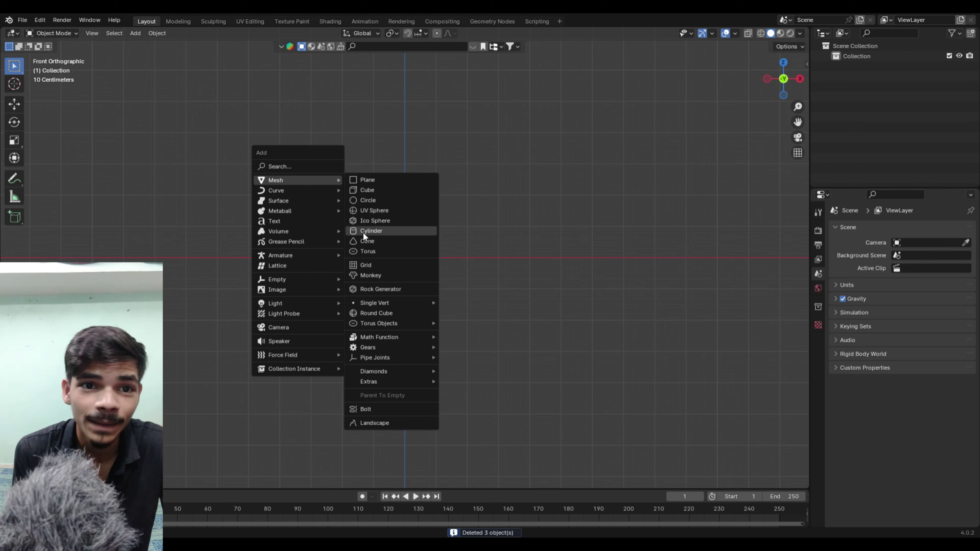
click(364, 231)
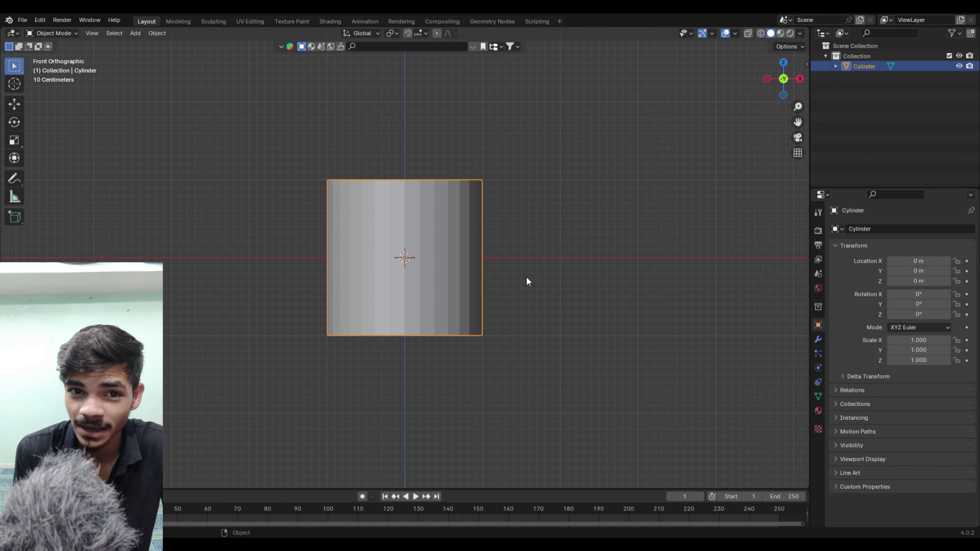
key(s)
click(428, 281)
key(g)
key(z)
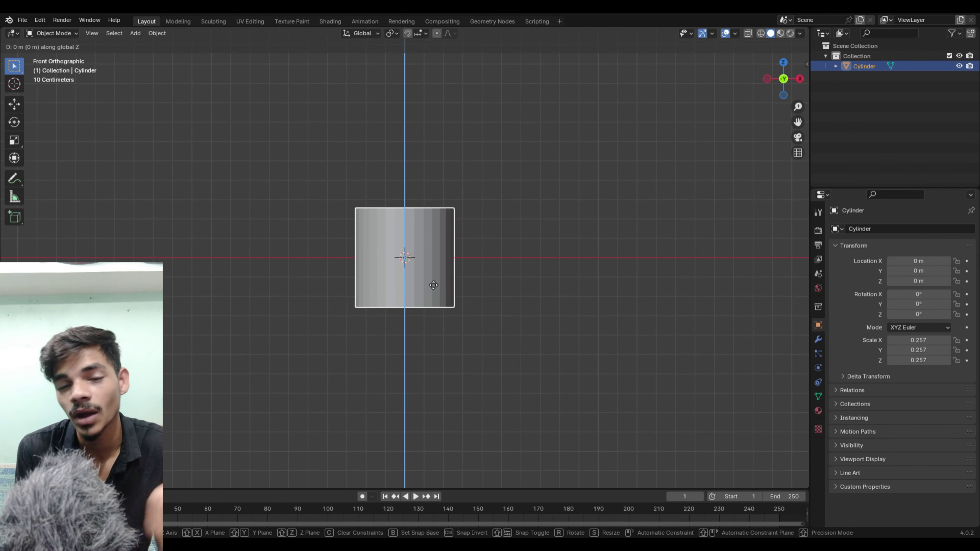
click(429, 230)
In Edit Mode, widen the cylinder's top ring and raise it for a taller cup
key(Tab)
key(alt+a)
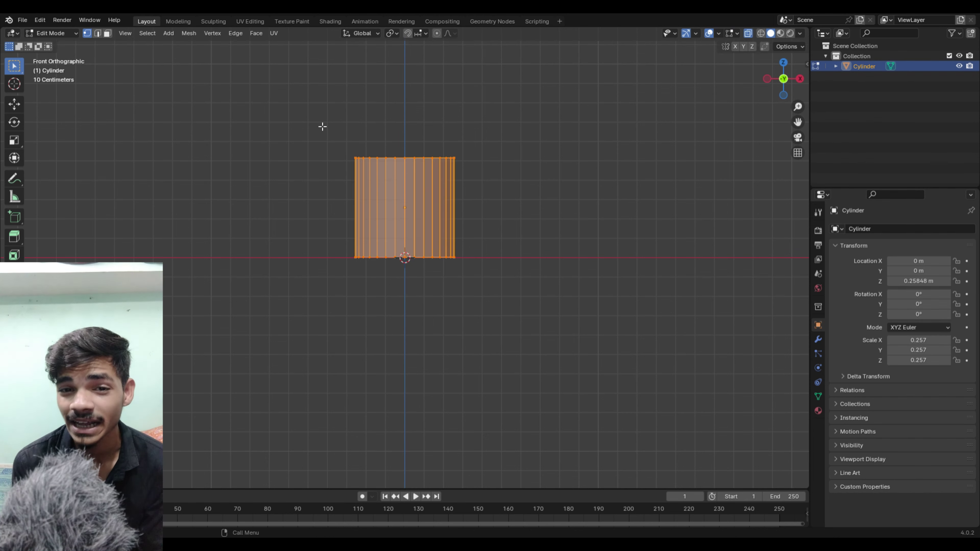
drag(322, 124, 495, 171)
key(s)
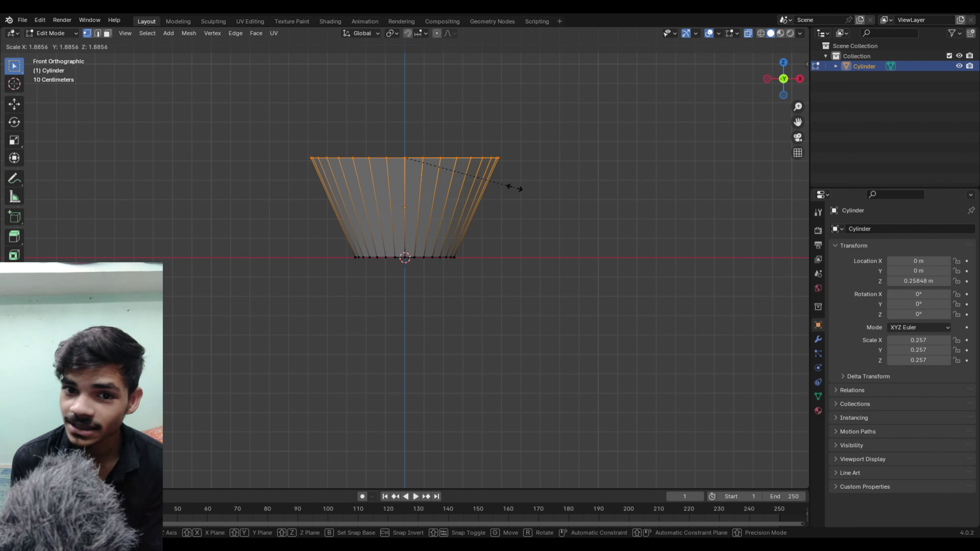
click(505, 193)
key(g)
key(z)
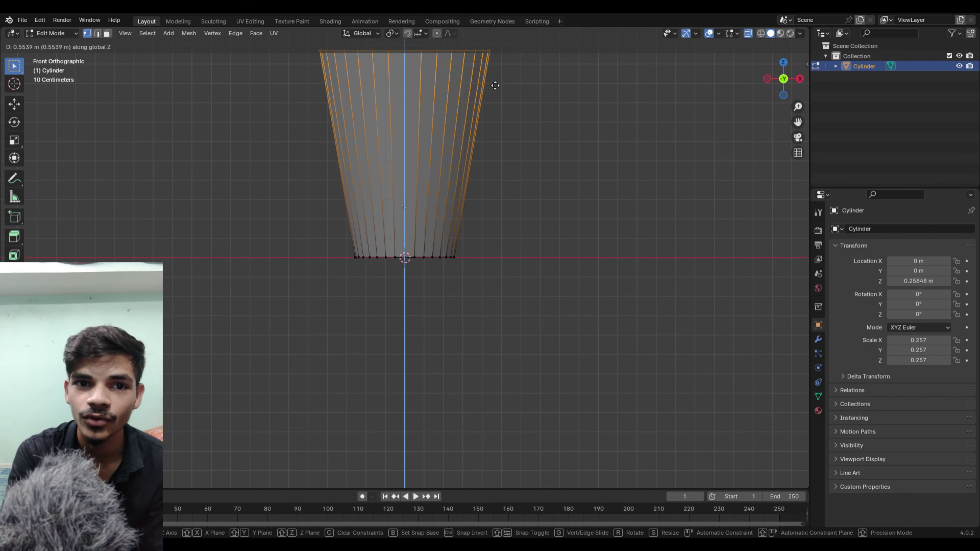
click(497, 47)
Extrude the cylinder's bottom ring a short way straight down
scroll(469, 239, down, 4)
shift+middle_drag(470, 239, 468, 272)
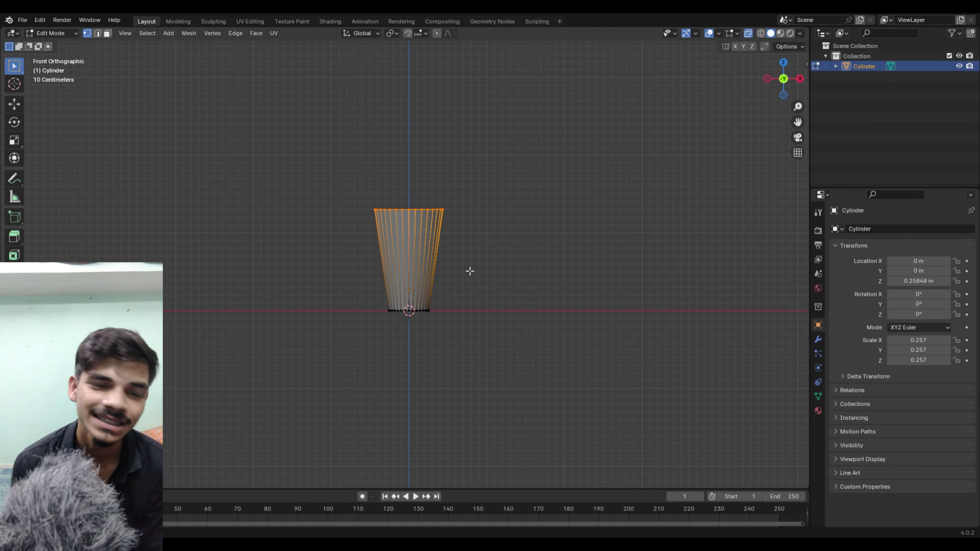
scroll(468, 272, up, 4)
drag(346, 358, 486, 405)
scroll(477, 398, up, 4)
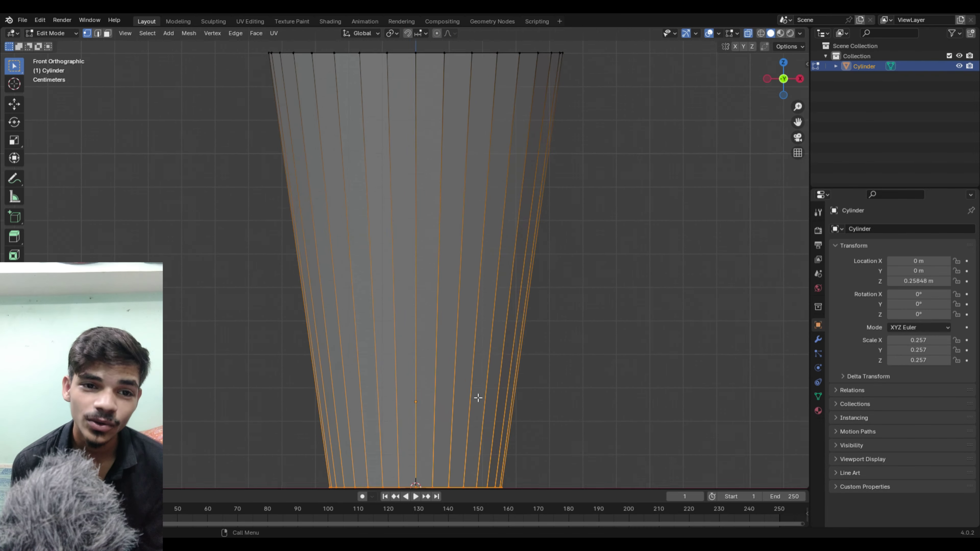
scroll(455, 287, up, 2)
scroll(459, 252, down, 2)
key(e)
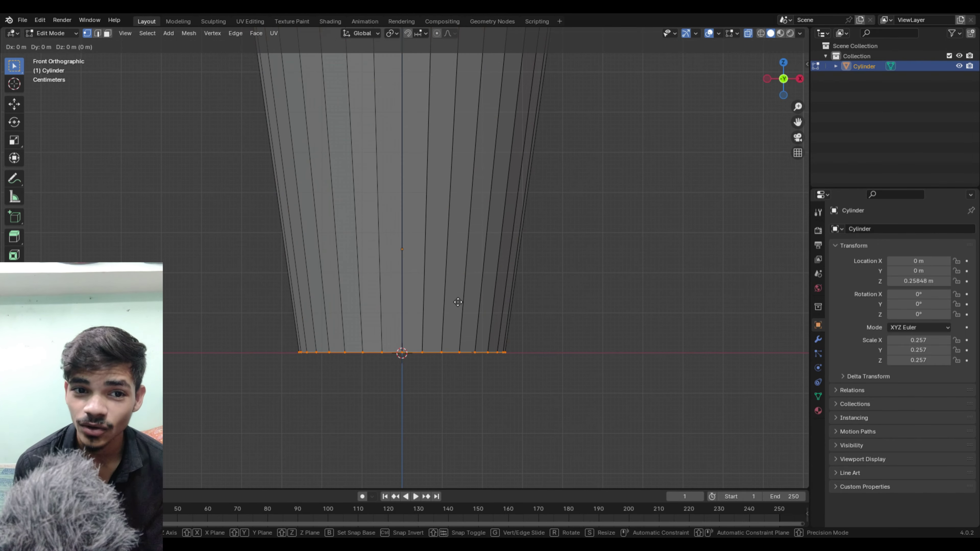
key(z)
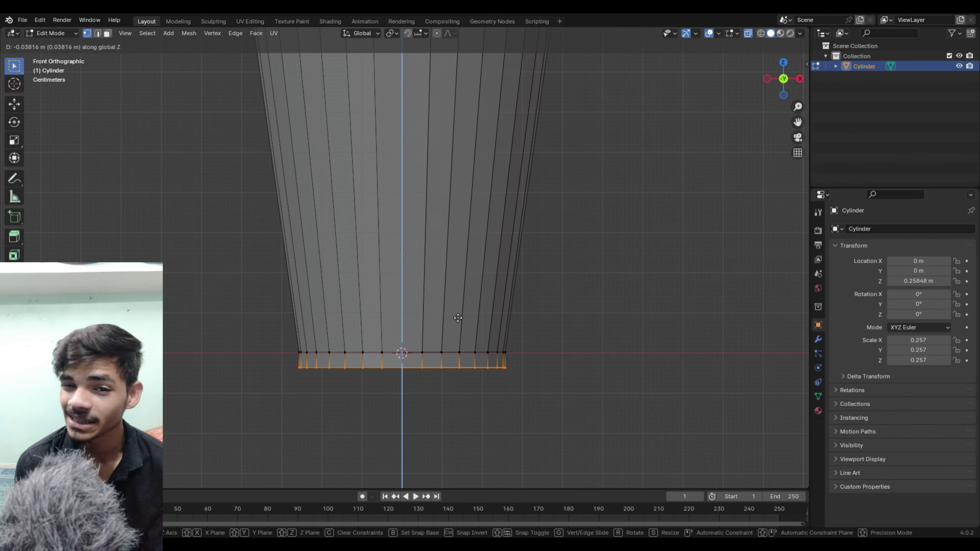
click(458, 318)
Widen the new bottom band slightly without changing its height
drag(278, 340, 558, 411)
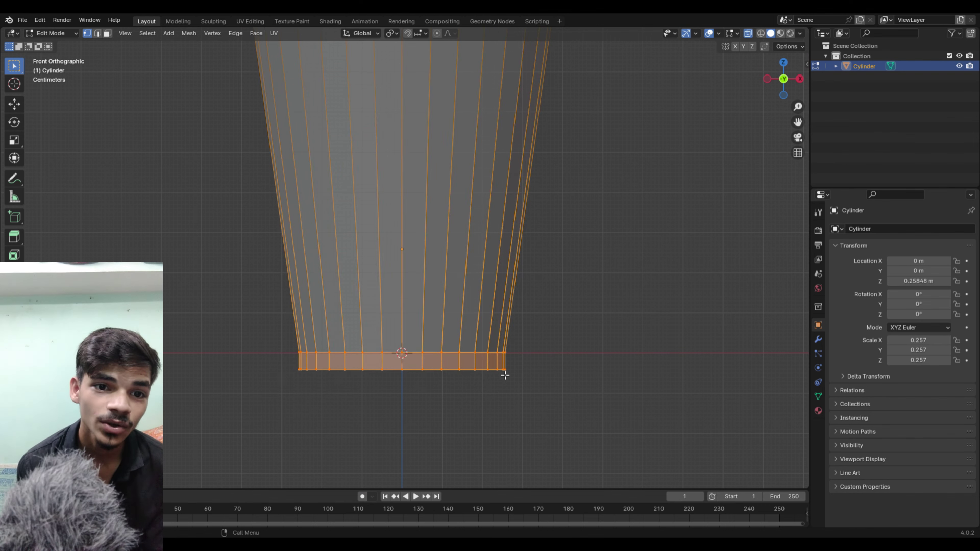
click(108, 33)
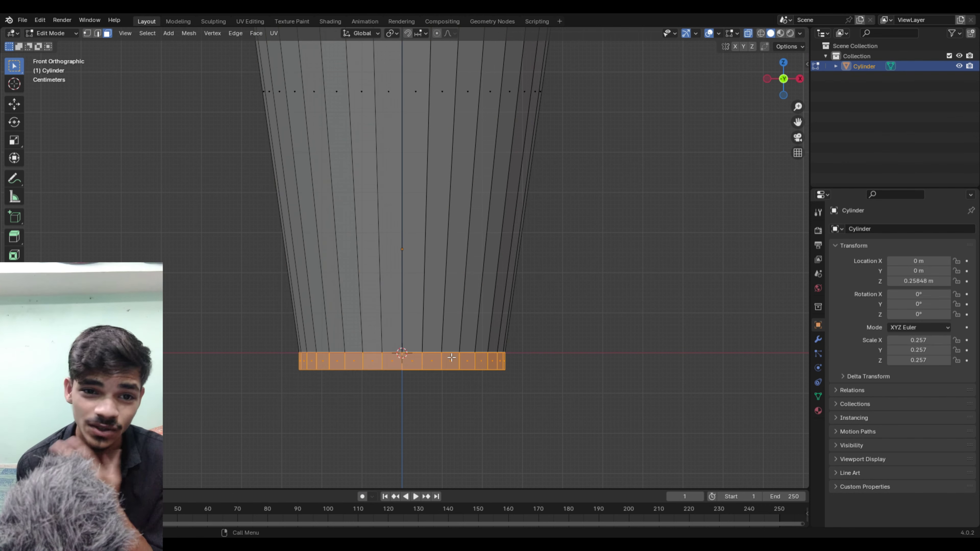
key(s)
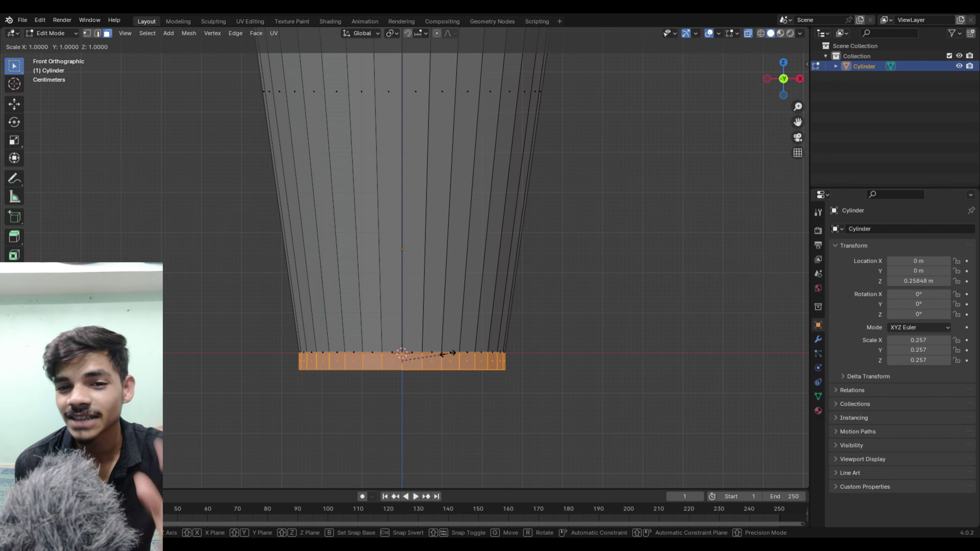
key(shift+z)
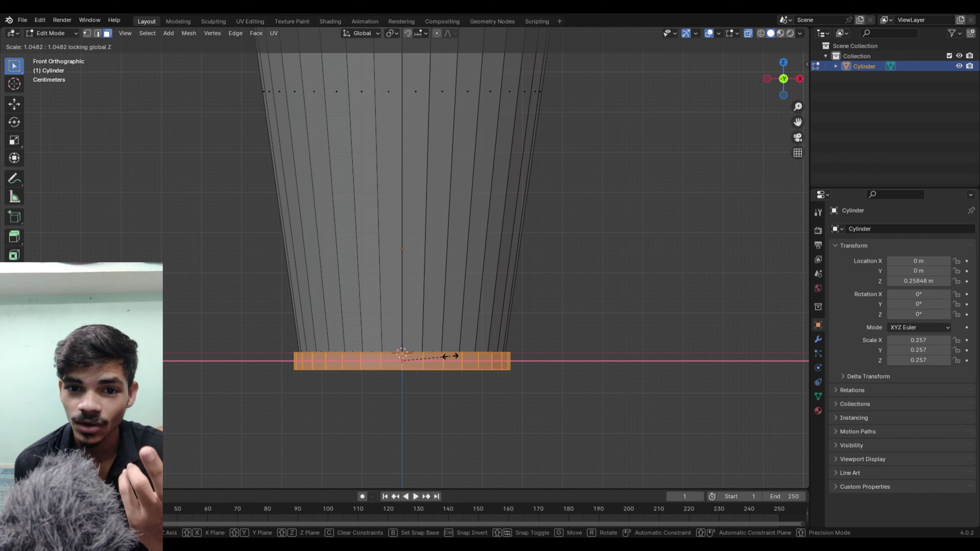
click(449, 356)
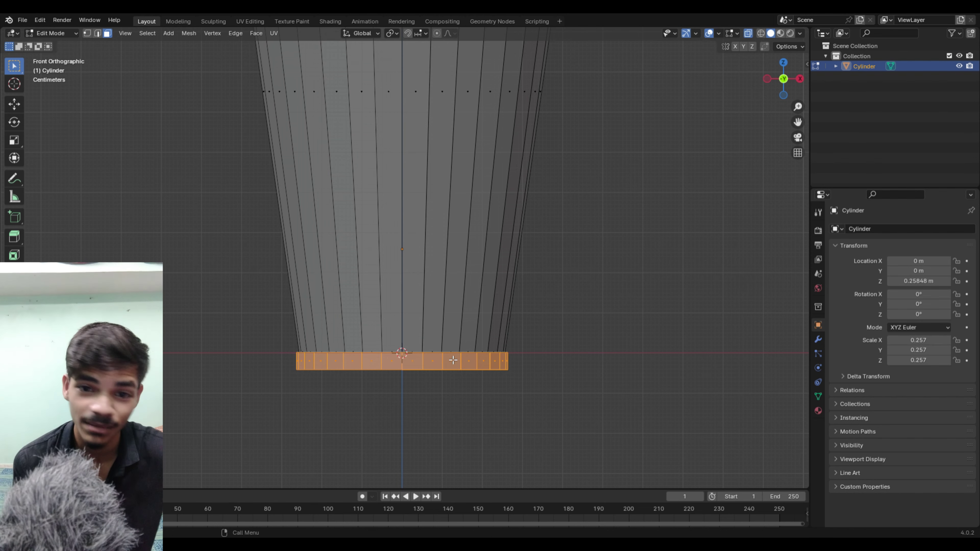
Give the cylinder smooth shading and return to front-view mesh editing
key(Tab)
mouse_move(447, 356)
middle_down()
mouse_move(433, 264)
mouse_move(327, 218)
mouse_move(393, 200)
mouse_move(187, 134)
middle_up()
right_click(449, 357)
click(438, 350)
key(KP_1)
key(Tab)
scroll(327, 218, down, 5)
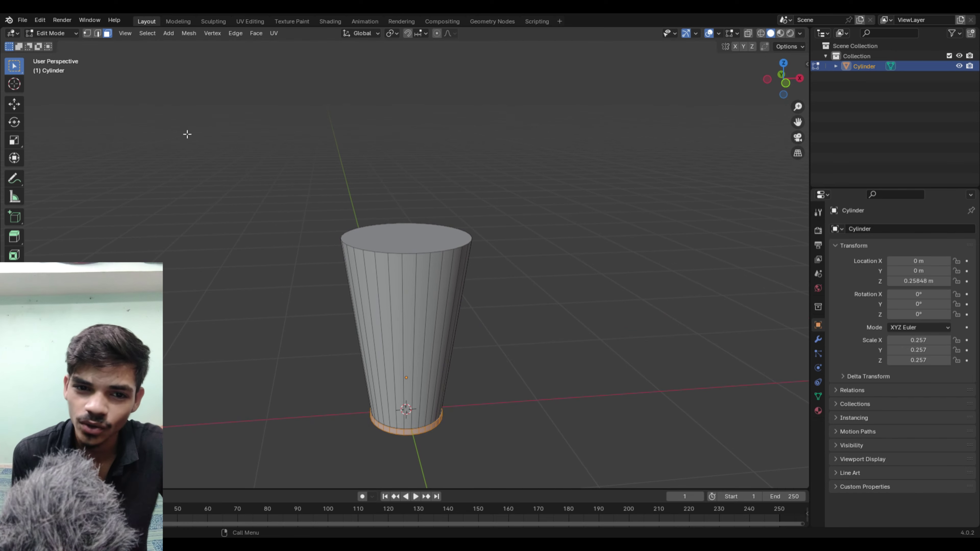
Inset the top face to a thin rim and extrude it down near the base
click(395, 243)
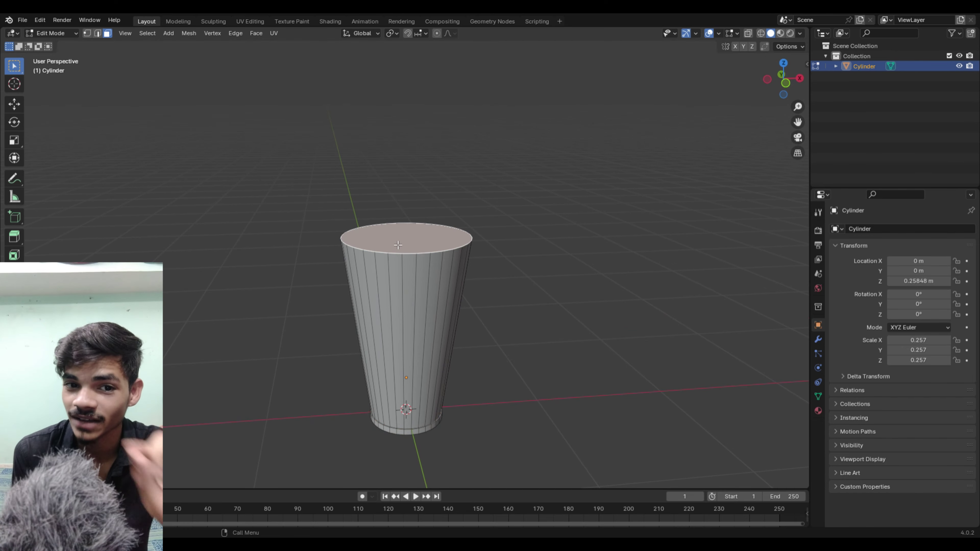
key(i)
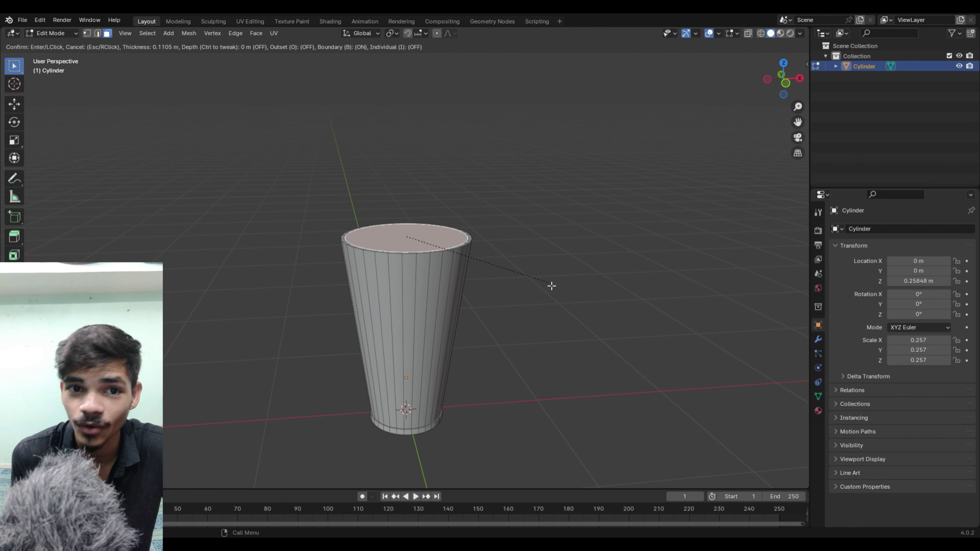
click(552, 286)
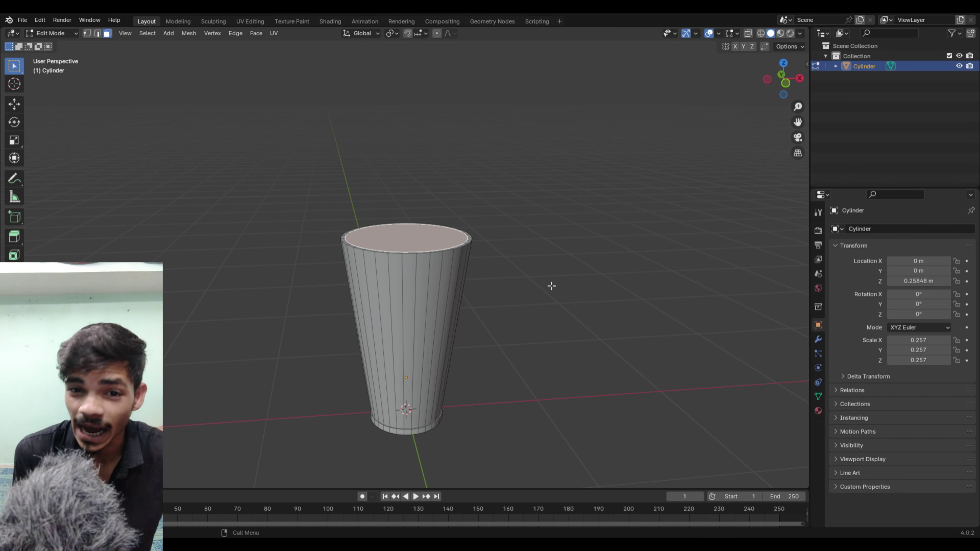
key(KP_1)
scroll(573, 294, up, 3)
key(alt+z)
scroll(573, 294, up, 3)
scroll(477, 254, down, 5)
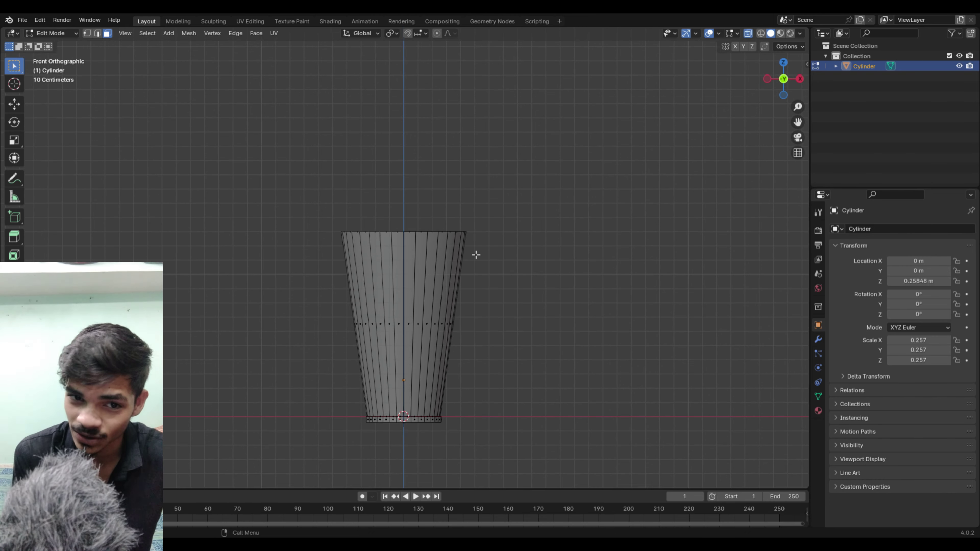
key(e)
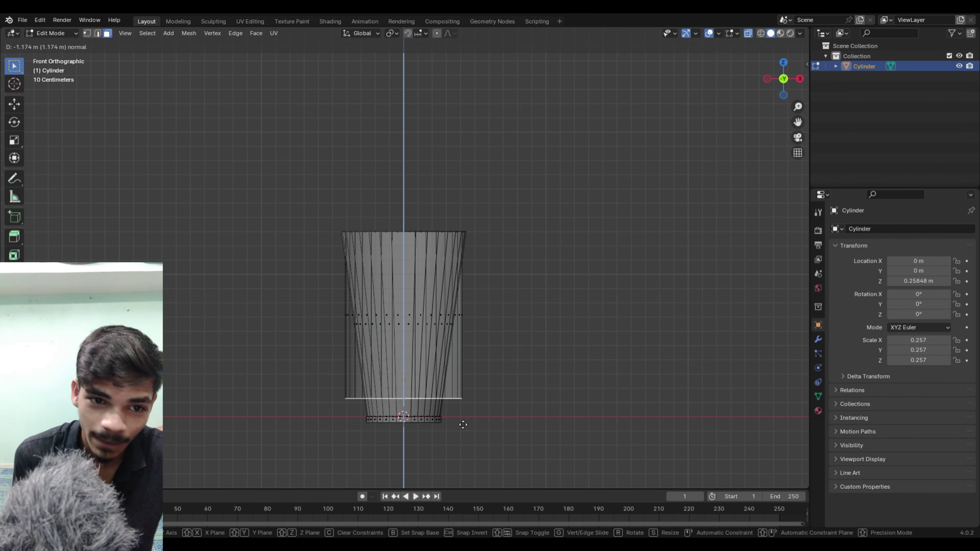
click(466, 442)
Narrow the inner bottom faces and adjust their height to form a solid base
scroll(478, 444, up, 5)
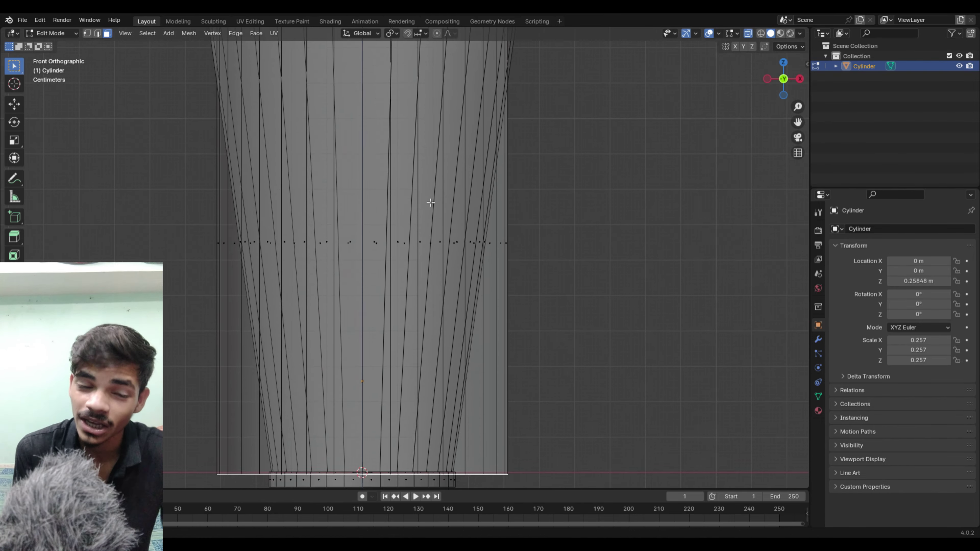
key(s)
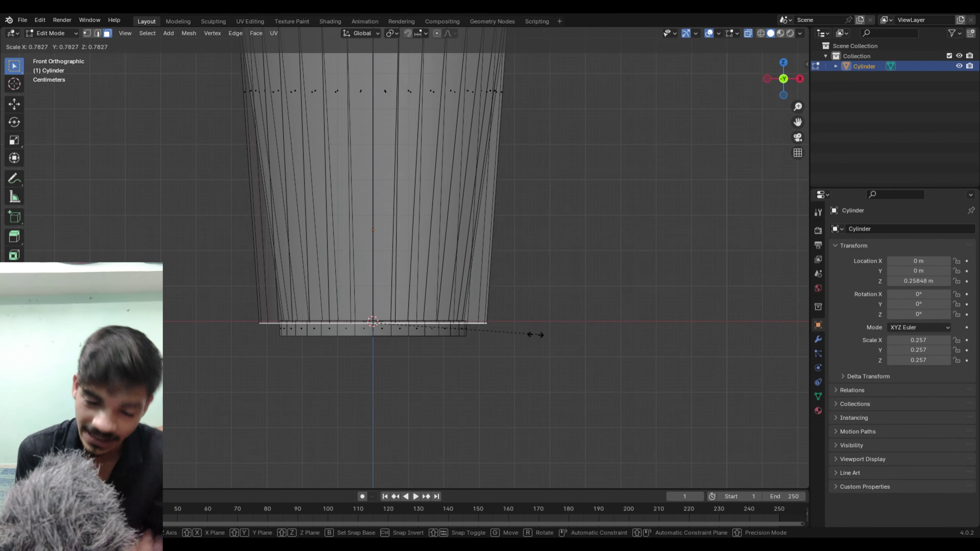
click(498, 342)
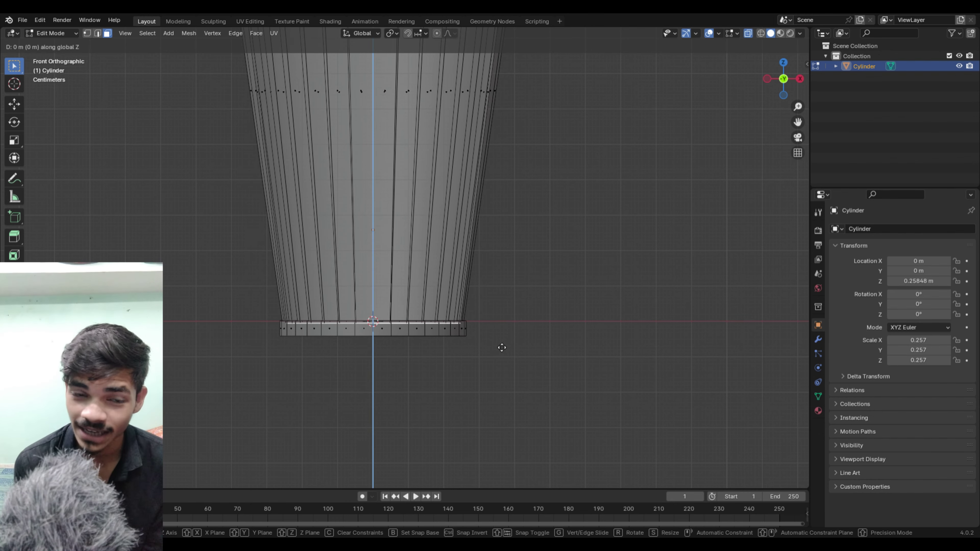
key(g)
key(z)
click(501, 343)
key(Tab)
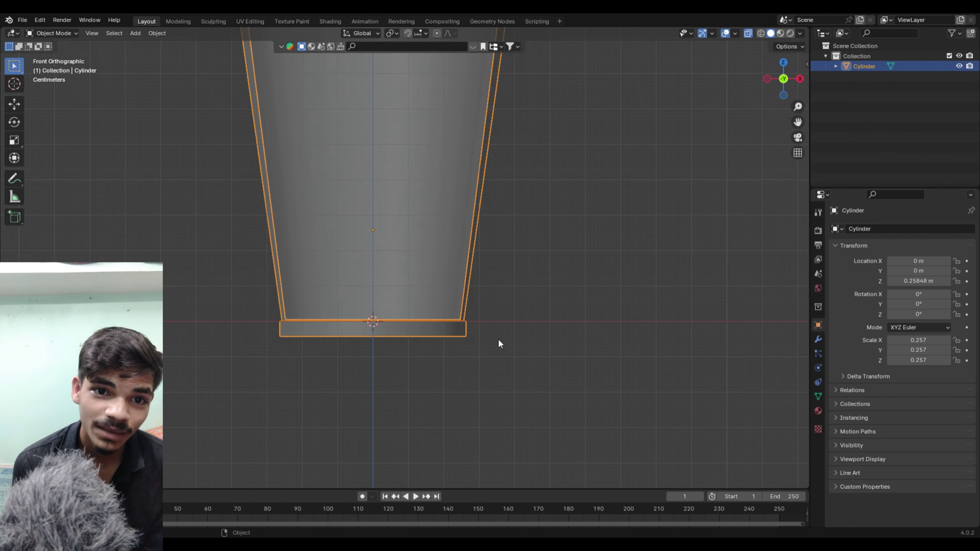
Orbit to look down into the hollow cup, then return to the front view
scroll(417, 273, down, 5)
mouse_move(416, 273)
middle_down()
mouse_move(402, 208)
mouse_move(415, 267)
mouse_move(450, 268)
middle_up()
scroll(429, 221, up, 2)
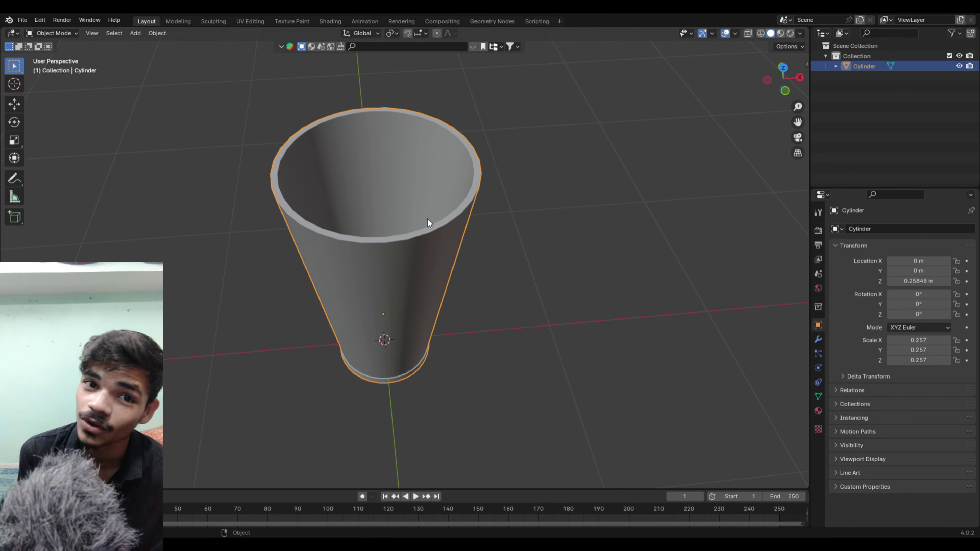
scroll(438, 224, up, 2)
scroll(437, 224, down, 4)
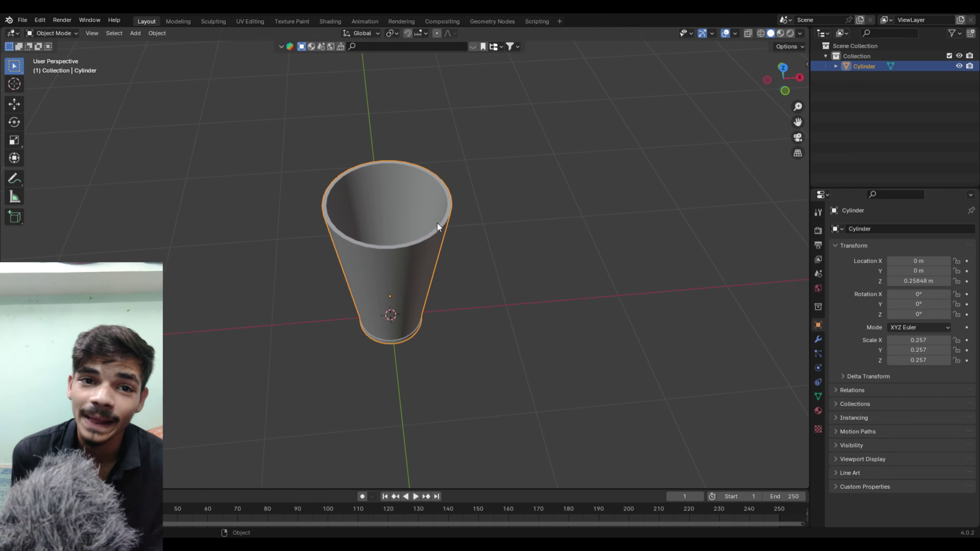
key(KP_1)
key(shift+a)
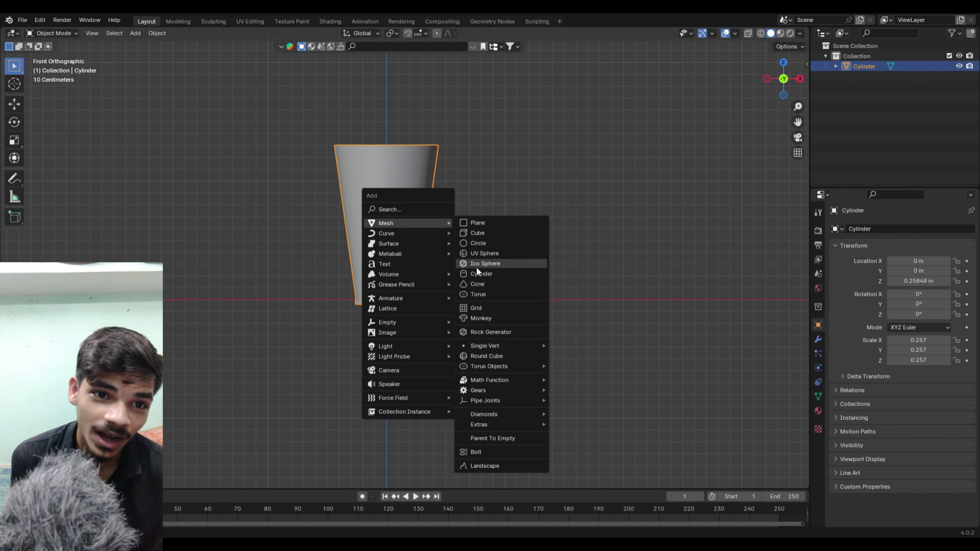
Add a UV sphere and turn it into a Quick Liquid setup
click(467, 255)
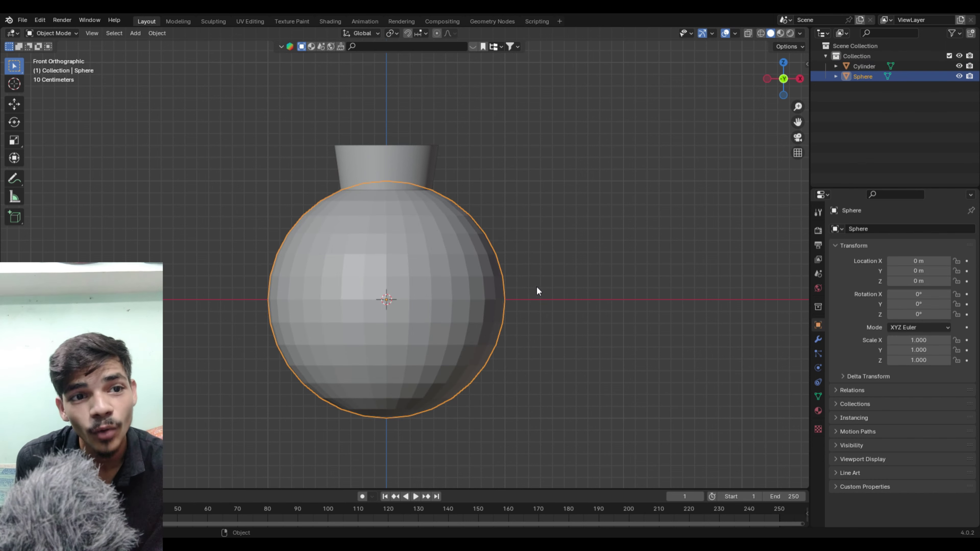
scroll(537, 286, down, 4)
scroll(418, 263, down, 2)
click(157, 33)
mouse_move(179, 314)
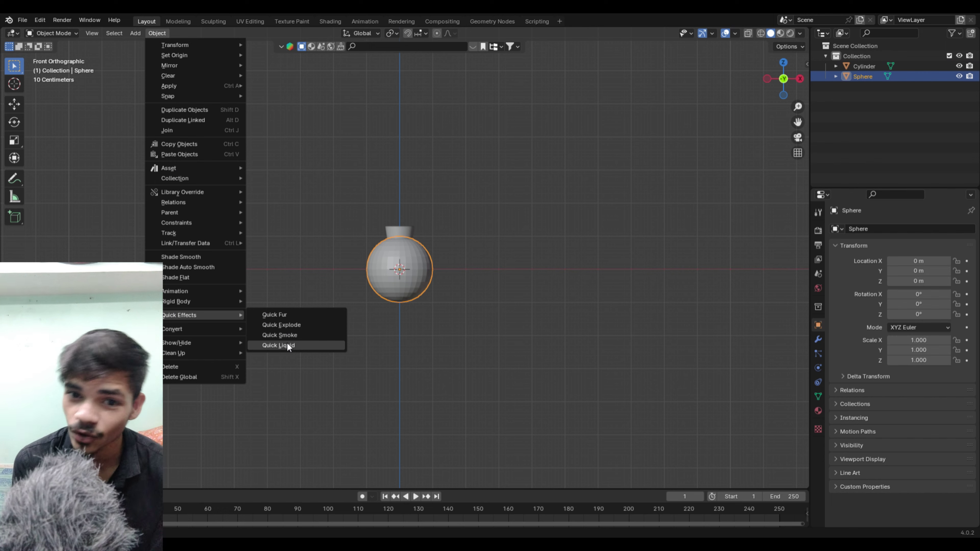
click(287, 344)
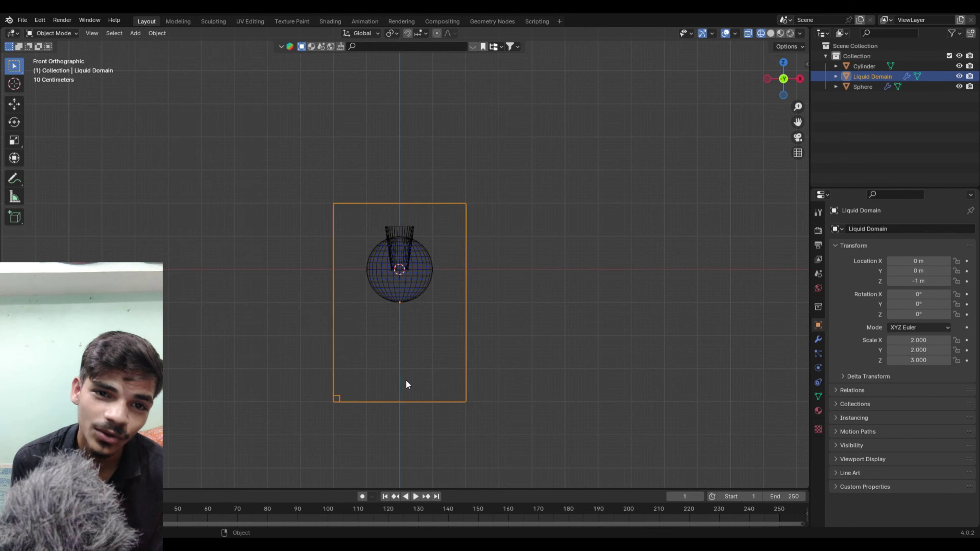
Raise the liquid domain so its floor meets the cup base, and lift the sphere above the cup
key(g)
key(z)
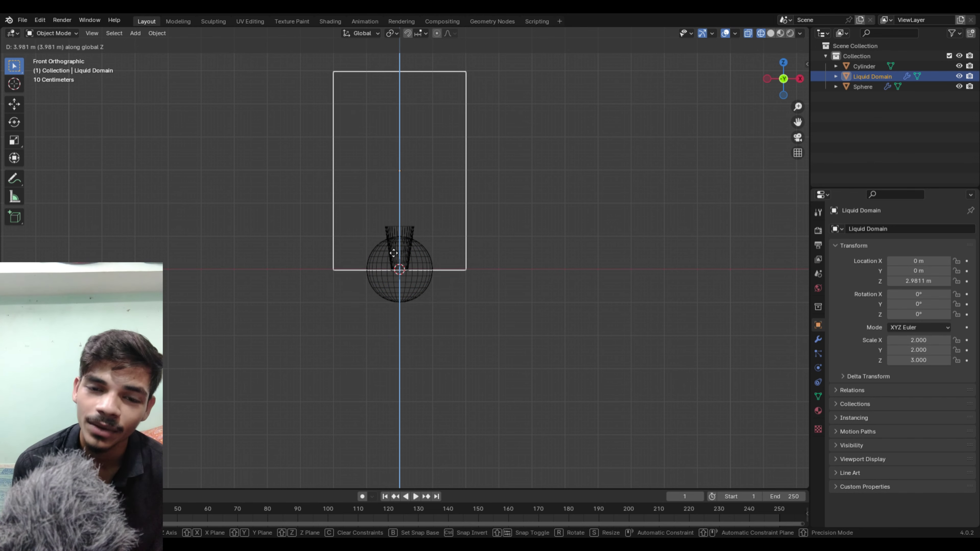
click(393, 253)
scroll(439, 325, up, 4)
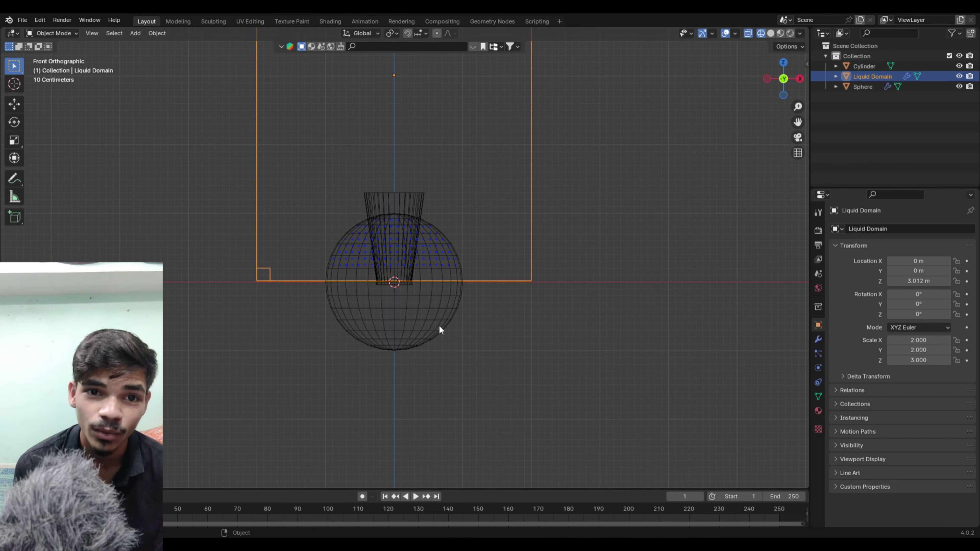
click(435, 324)
scroll(434, 327, down, 4)
key(g)
key(z)
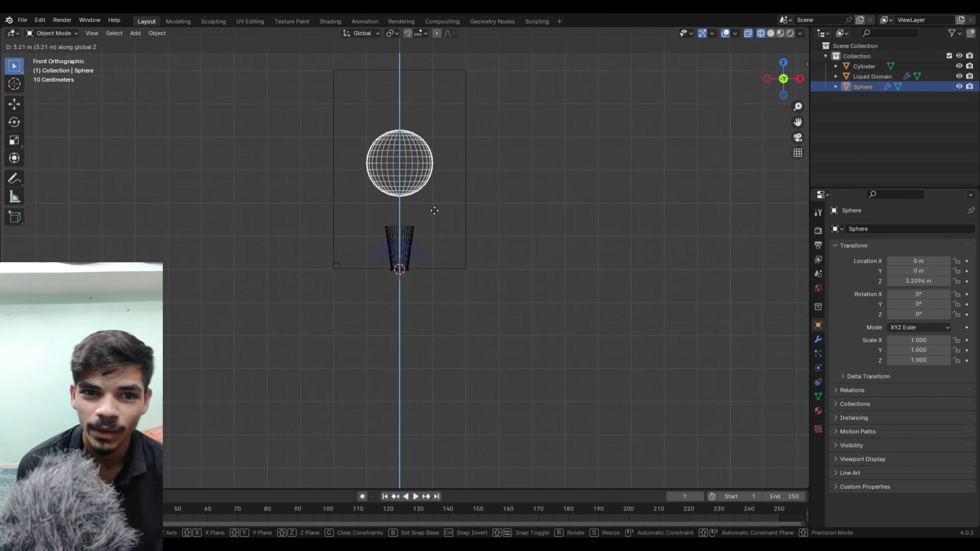
click(429, 166)
Preview the liquid animation, then show the Liquid Domain's physics settings
key(space)
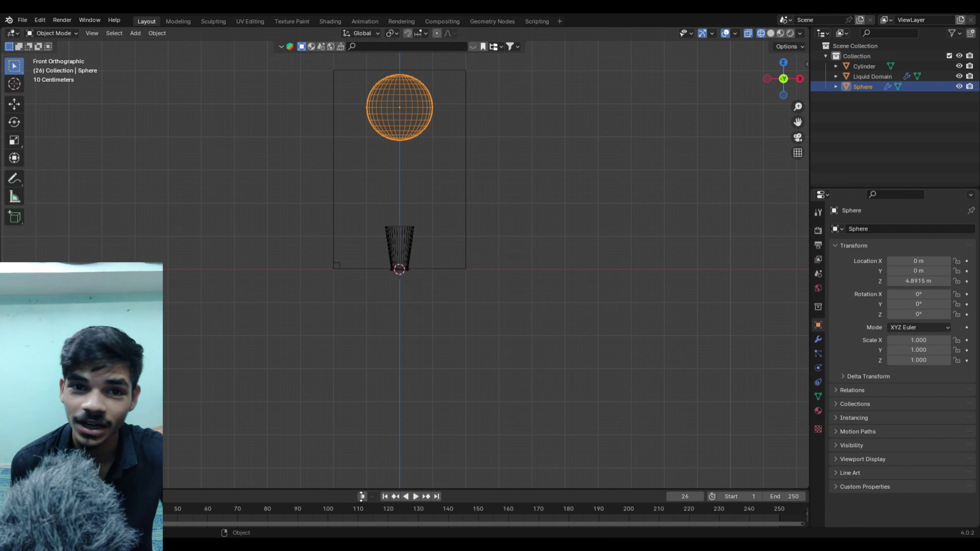
key(Escape)
click(465, 265)
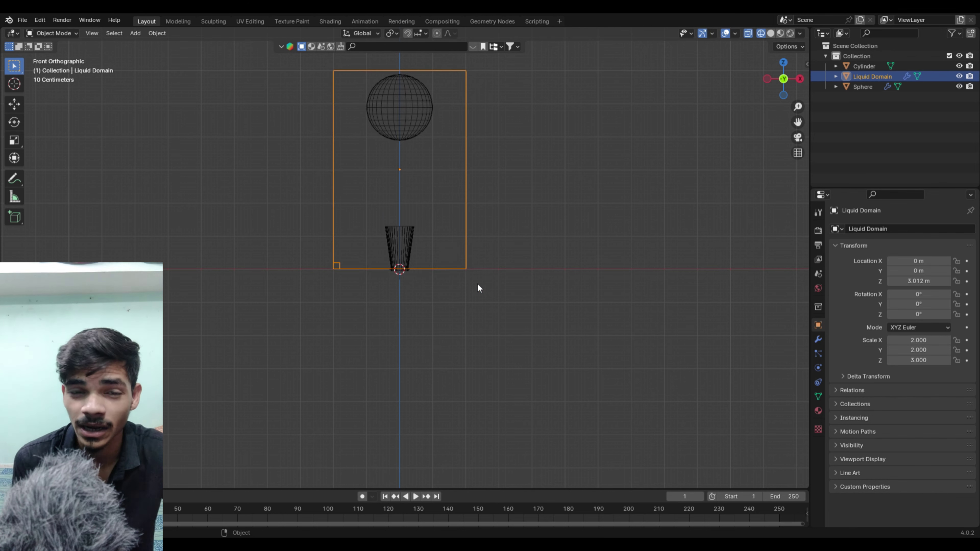
click(818, 370)
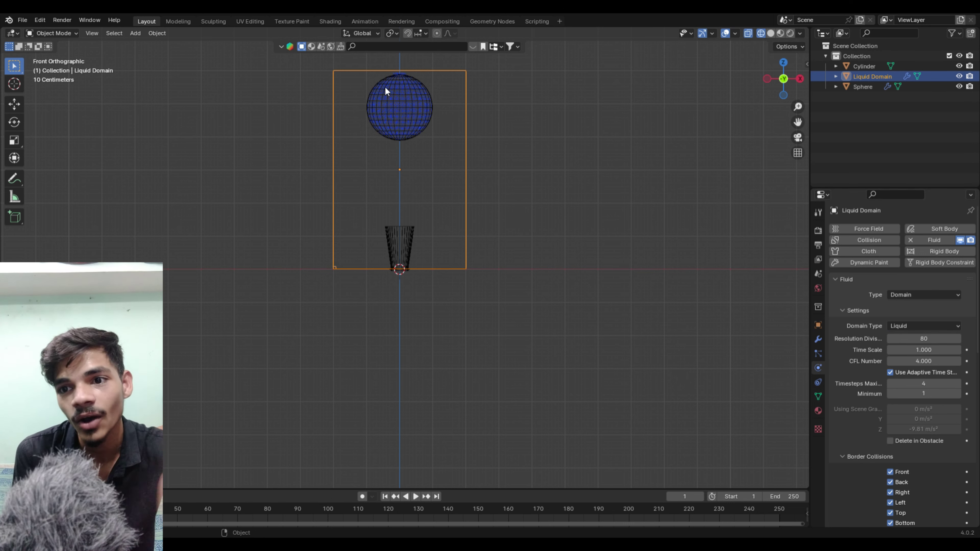
Preview the simulation, then shrink the liquid source sphere to about half size
click(416, 496)
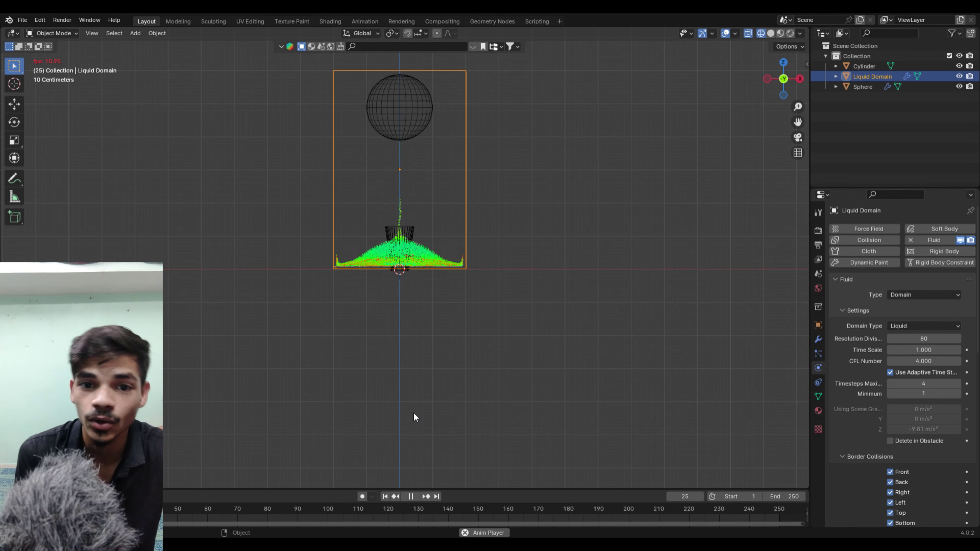
click(410, 496)
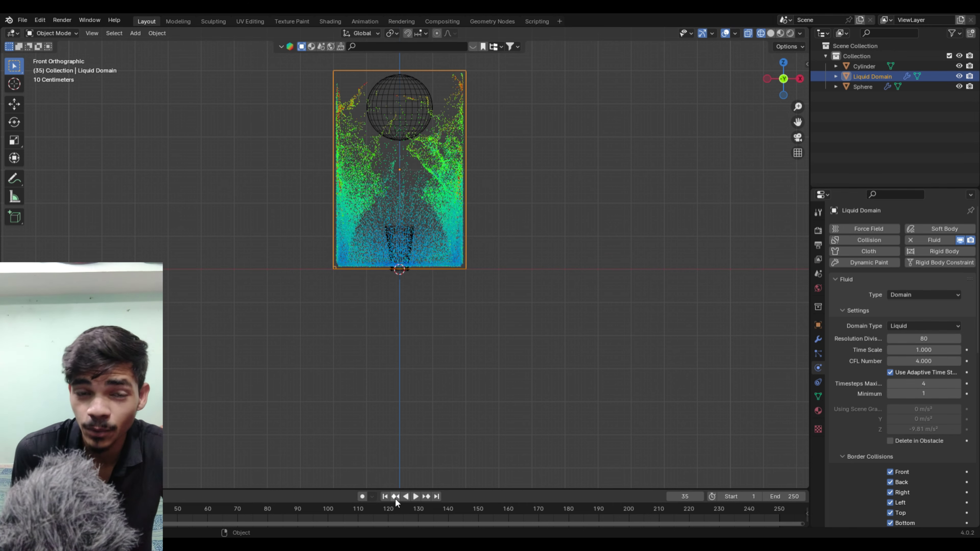
click(384, 497)
click(411, 141)
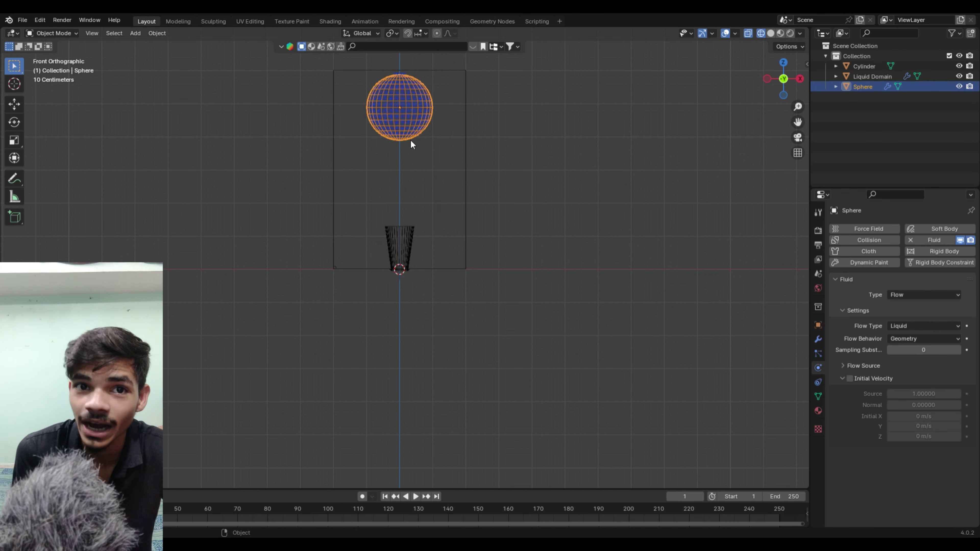
key(s)
click(459, 196)
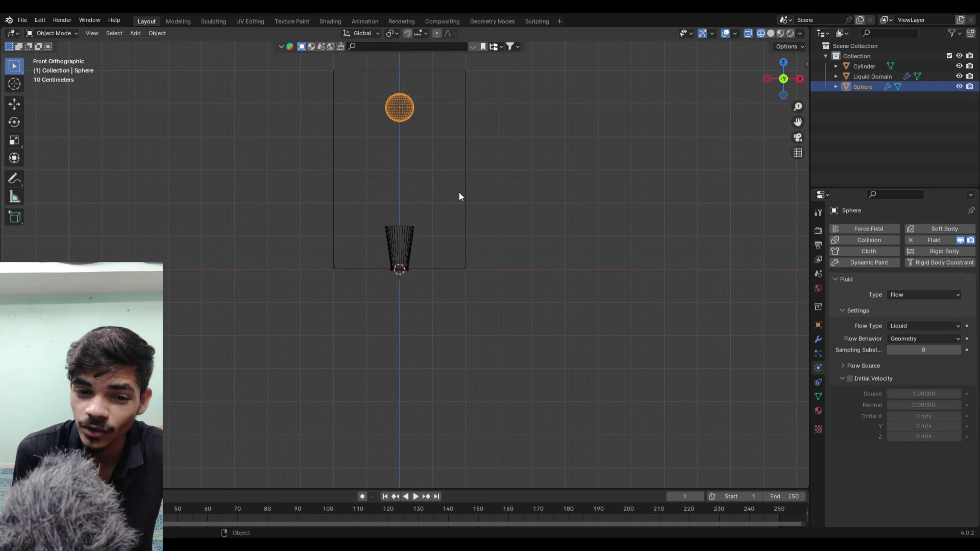
Replay the simulation with the smaller sphere, then add Fluid physics to the cup
key(space)
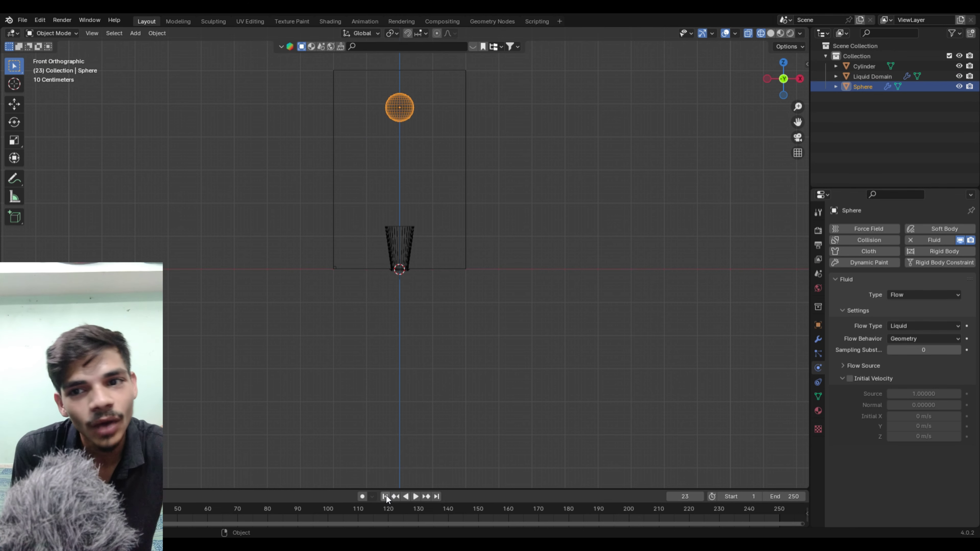
click(426, 261)
key(space)
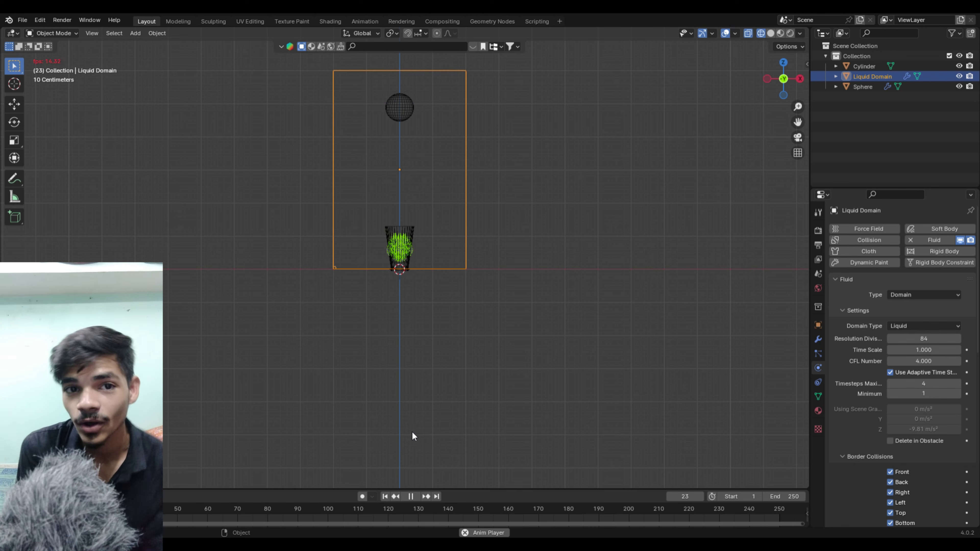
click(402, 496)
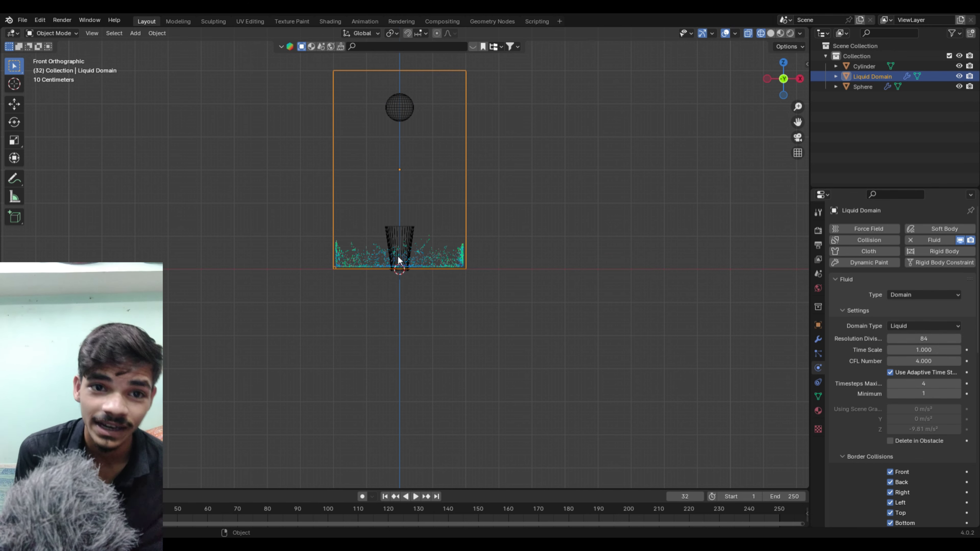
click(385, 497)
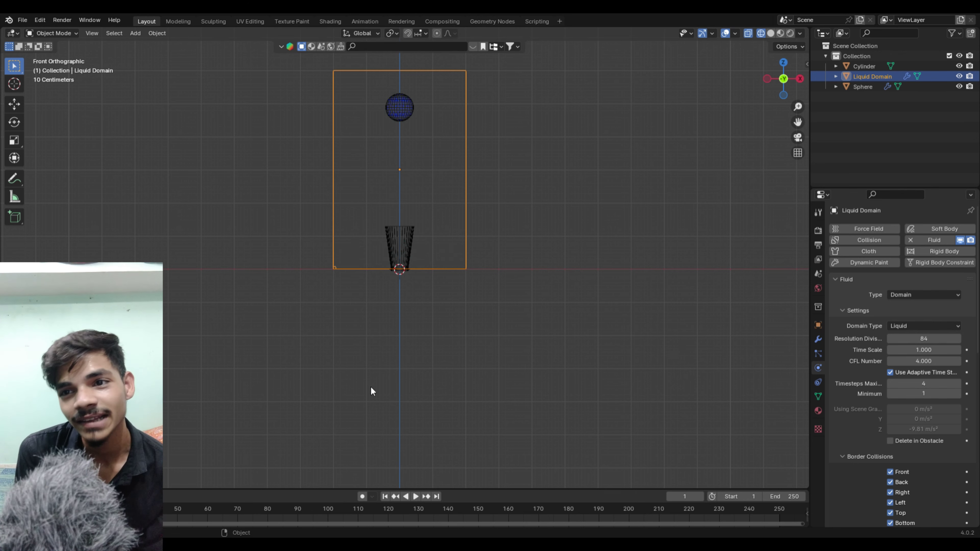
click(391, 233)
click(928, 240)
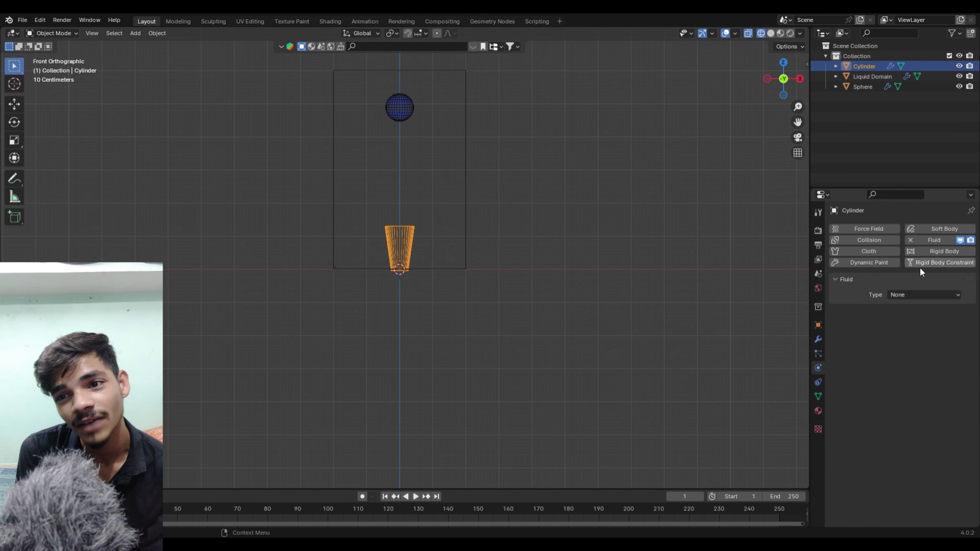
Set the cup's fluid type to Effector and replay to see the liquid collide with it
click(906, 295)
click(931, 342)
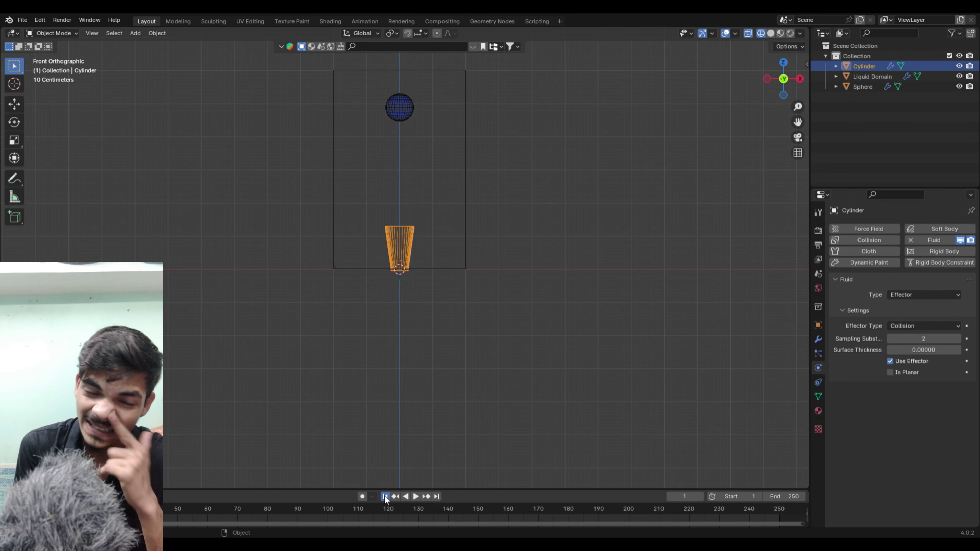
key(space)
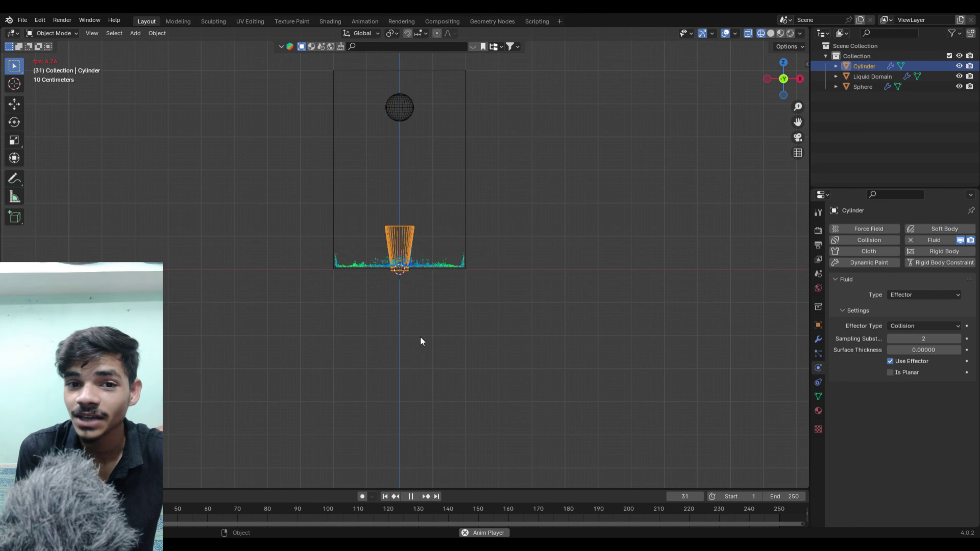
key(space)
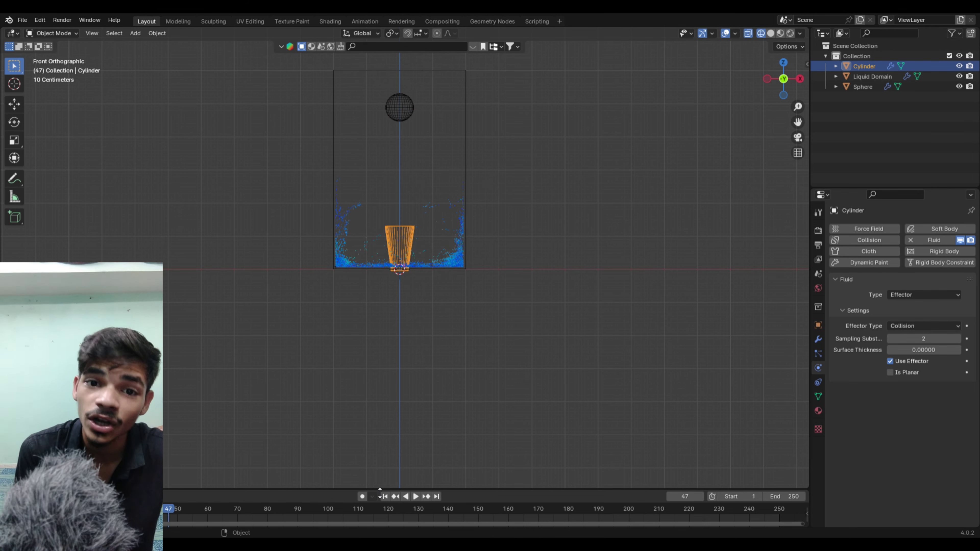
click(385, 496)
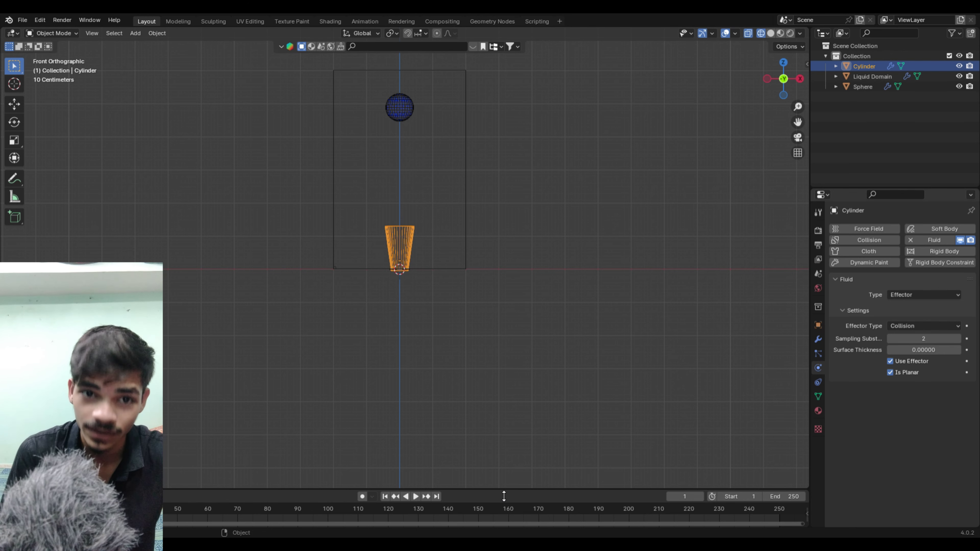
key(space)
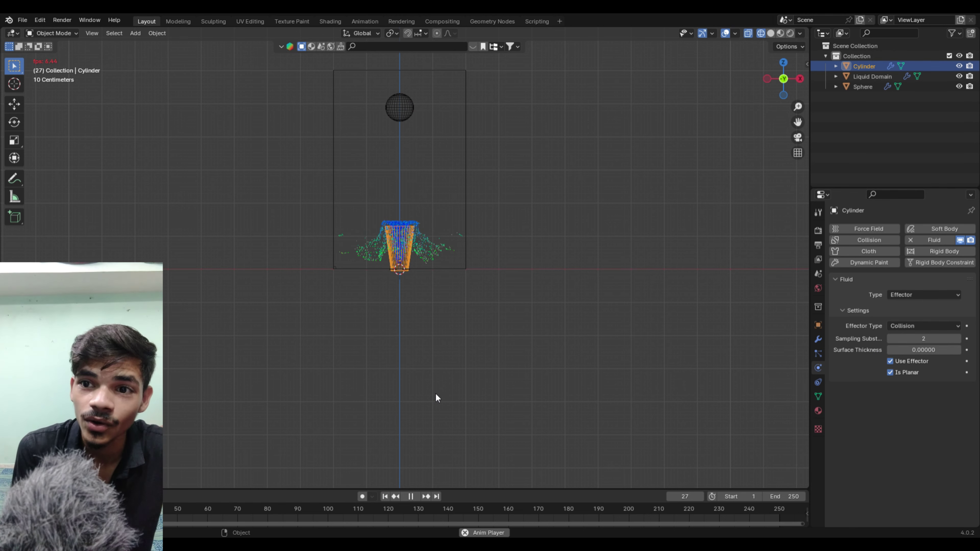
key(Escape)
scroll(435, 398, up, 1)
click(399, 77)
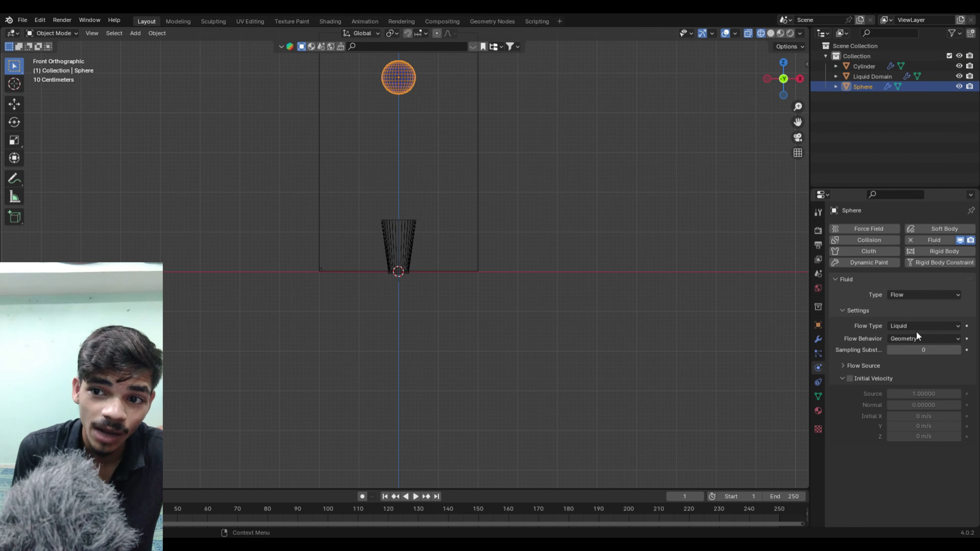
Set the sphere's flow behavior to Inflow and preview the pouring liquid
click(915, 339)
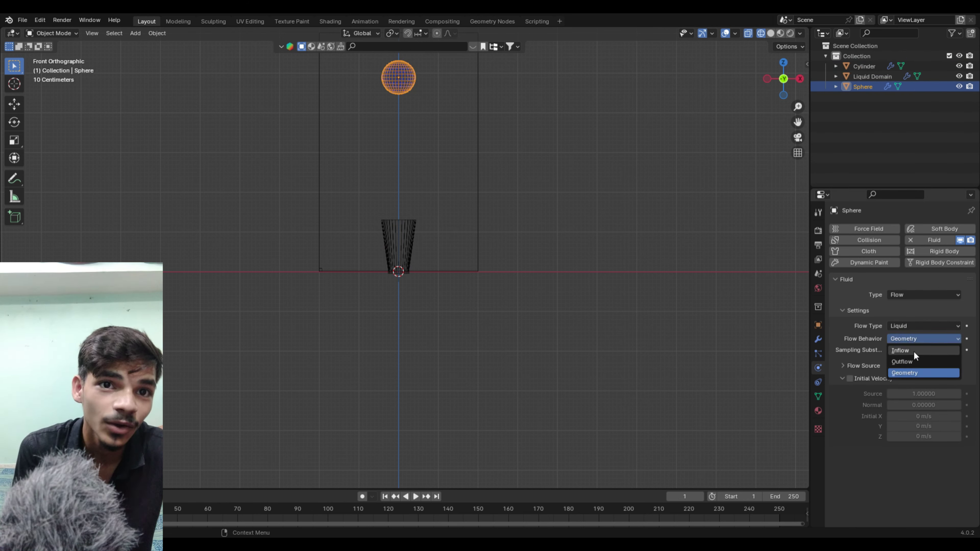
click(913, 351)
key(space)
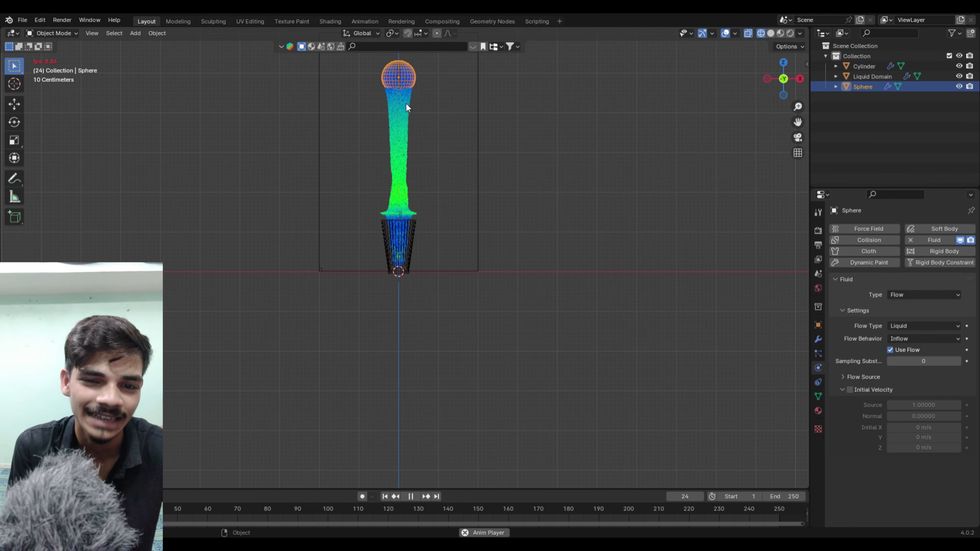
key(space)
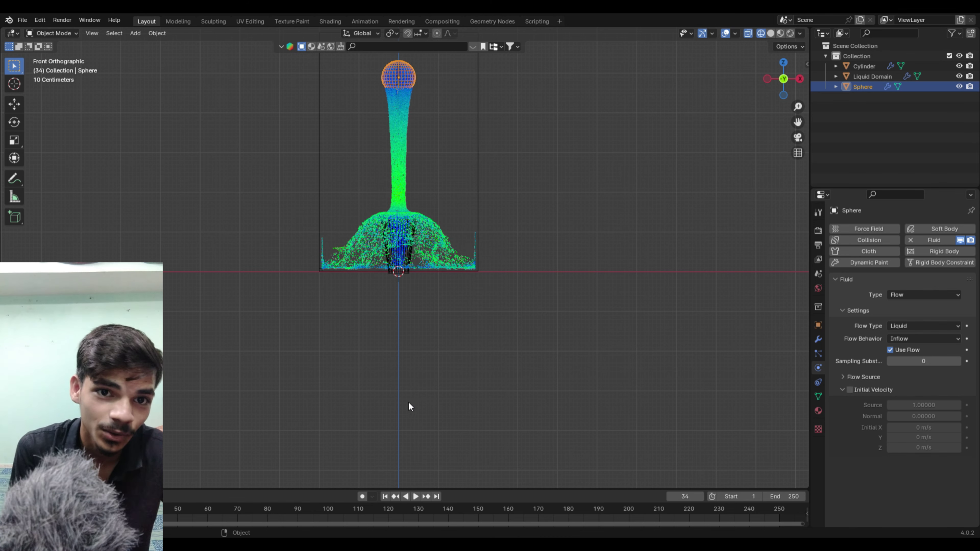
Enlarge the cup about 1.88 times, set it on the floor line, and replay the pour
click(385, 497)
click(412, 240)
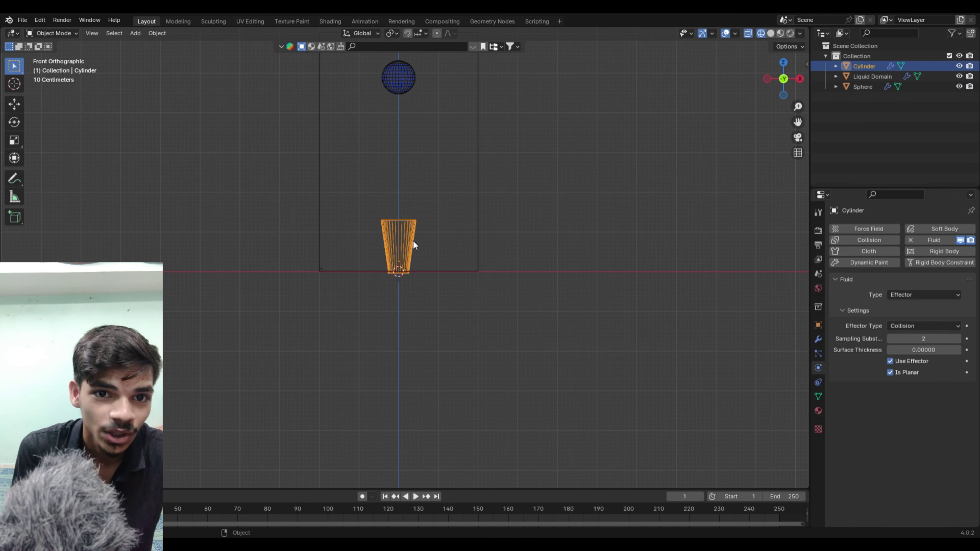
key(s)
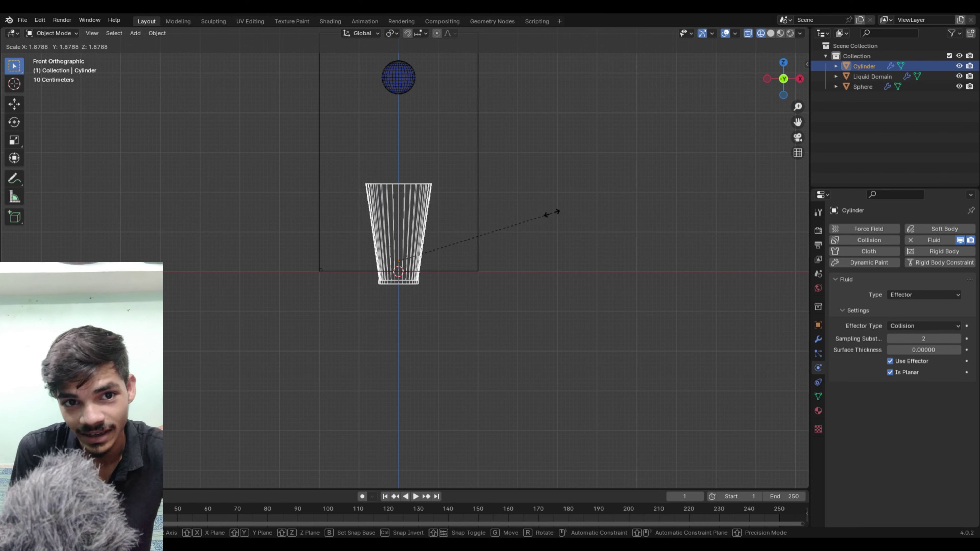
click(555, 213)
key(g)
key(z)
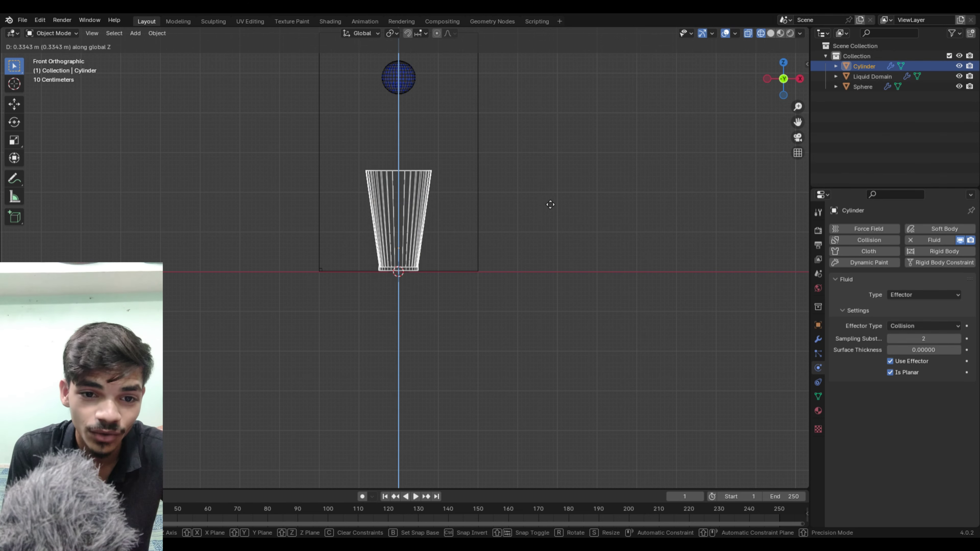
click(550, 201)
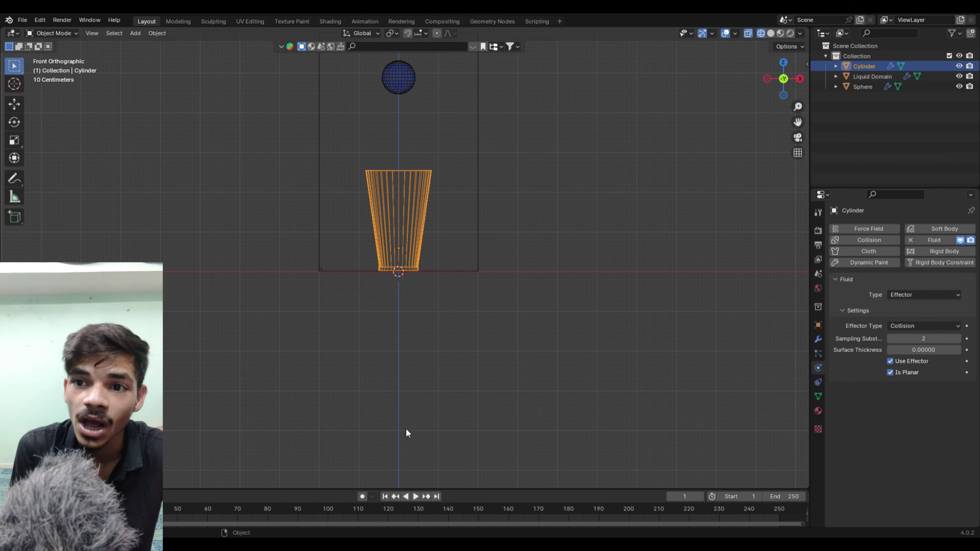
scroll(429, 334, down, 3)
key(space)
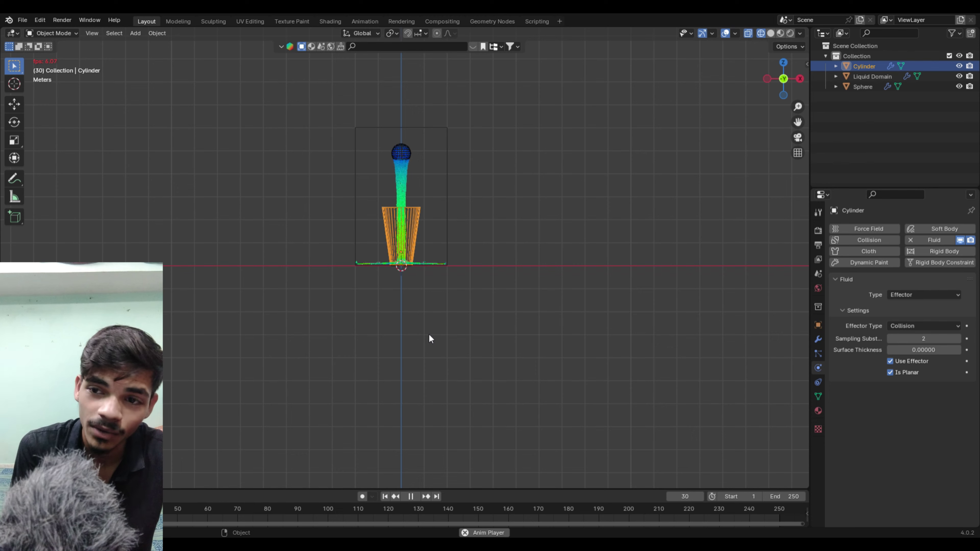
key(space)
mouse_move(401, 256)
middle_down()
mouse_move(418, 291)
mouse_move(422, 213)
middle_up()
click(431, 242)
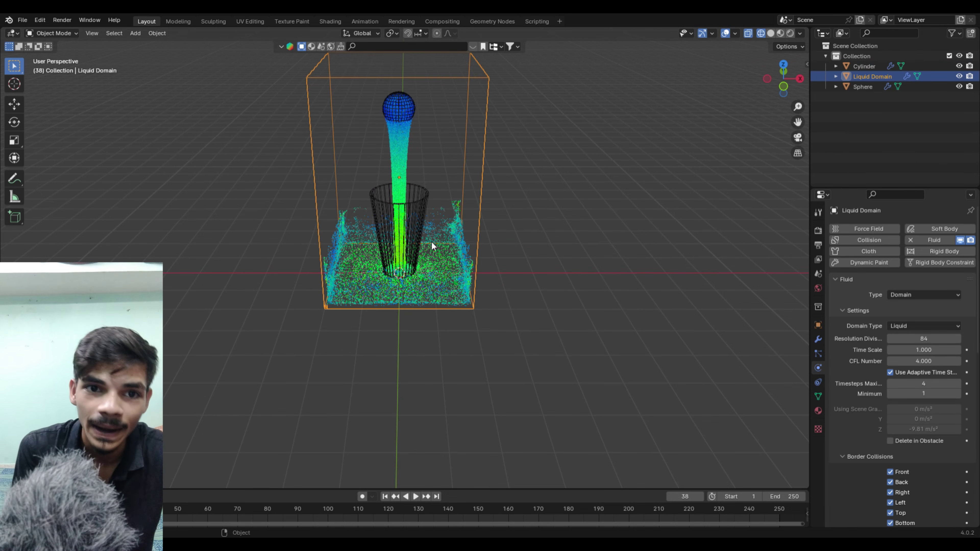
click(423, 196)
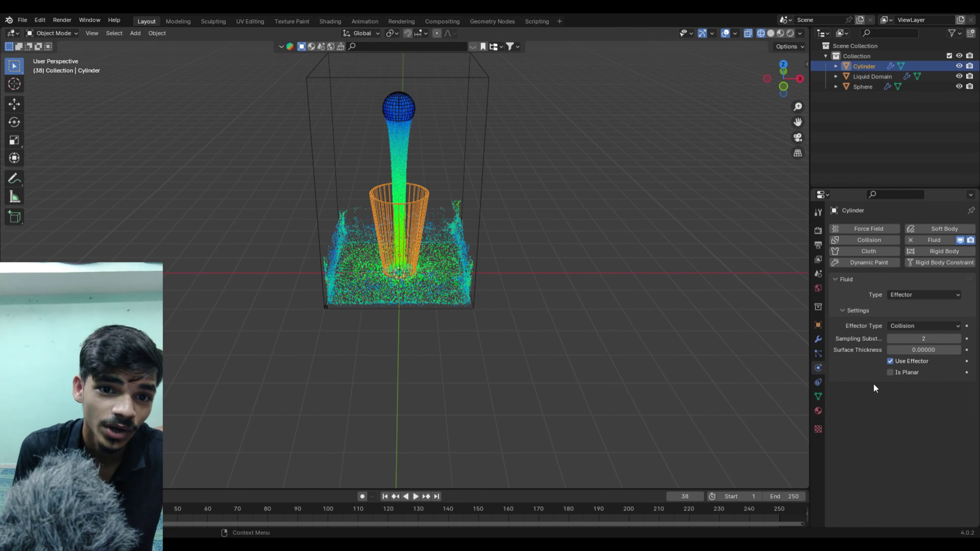
click(383, 497)
key(space)
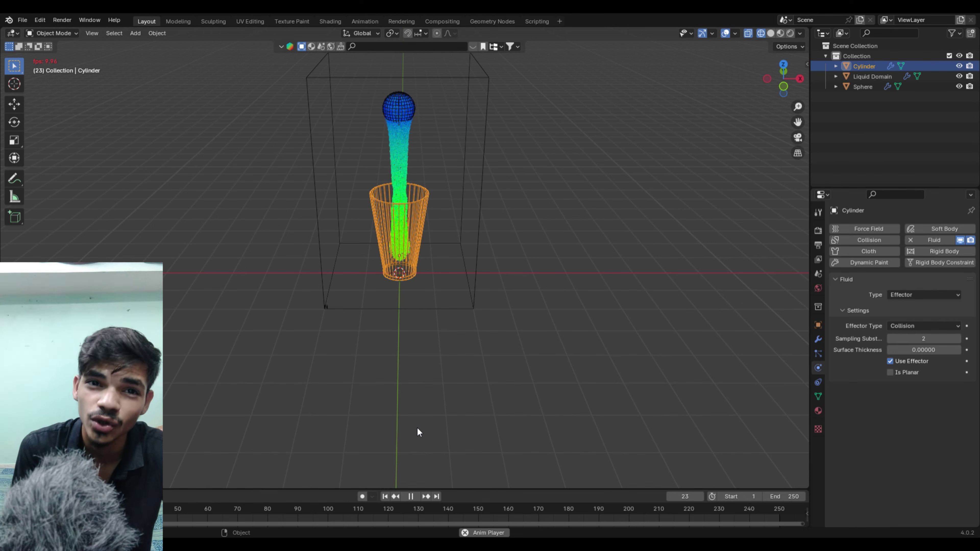
key(space)
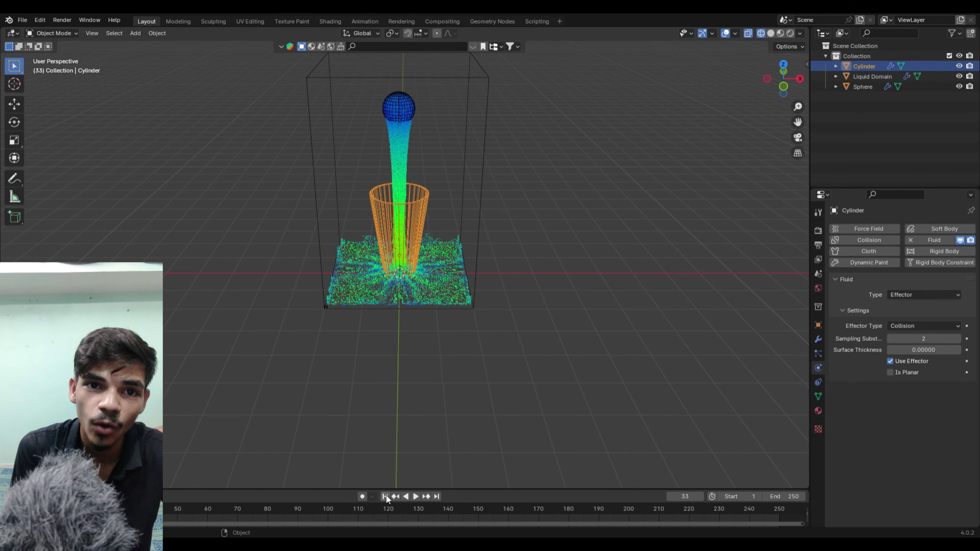
click(385, 497)
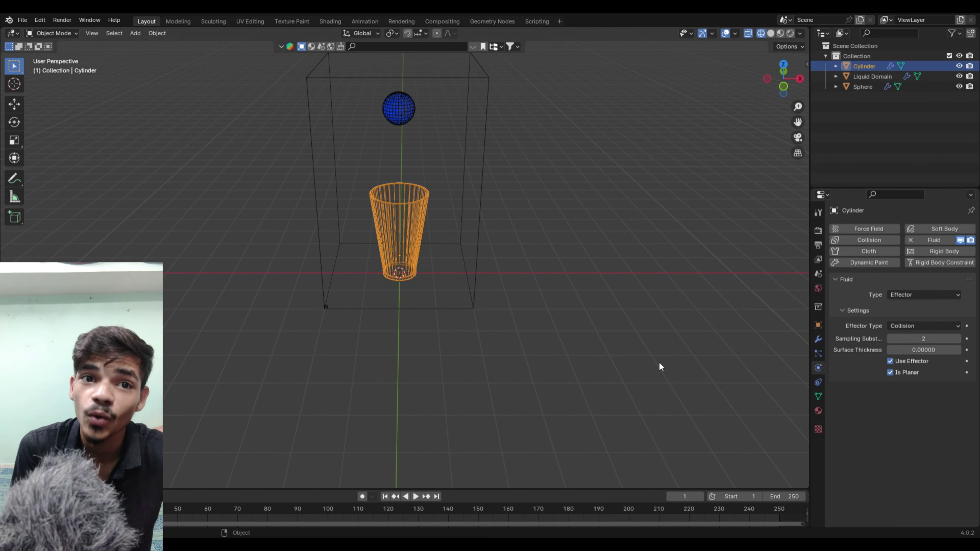
key(KP_1)
key(KP_Decimal)
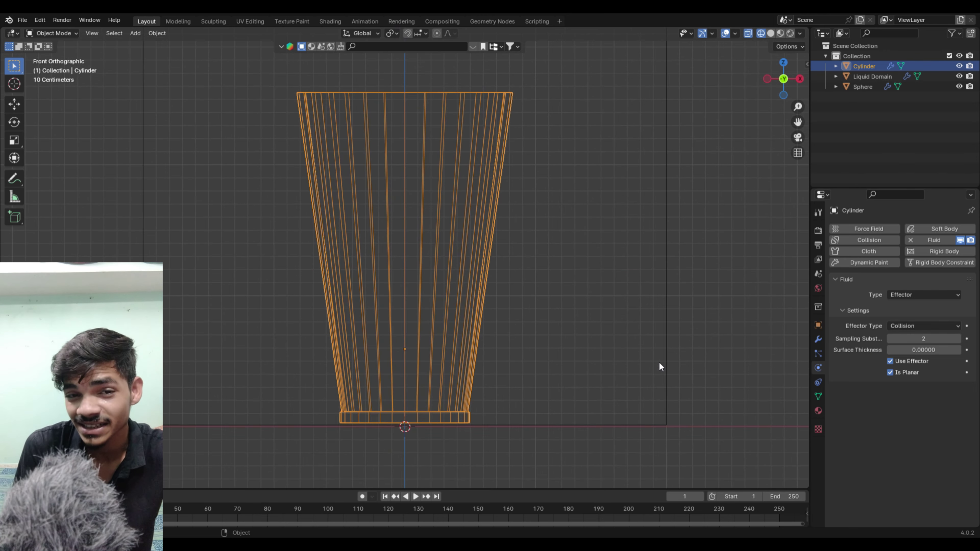
scroll(388, 410, down, 3)
scroll(414, 298, down, 4)
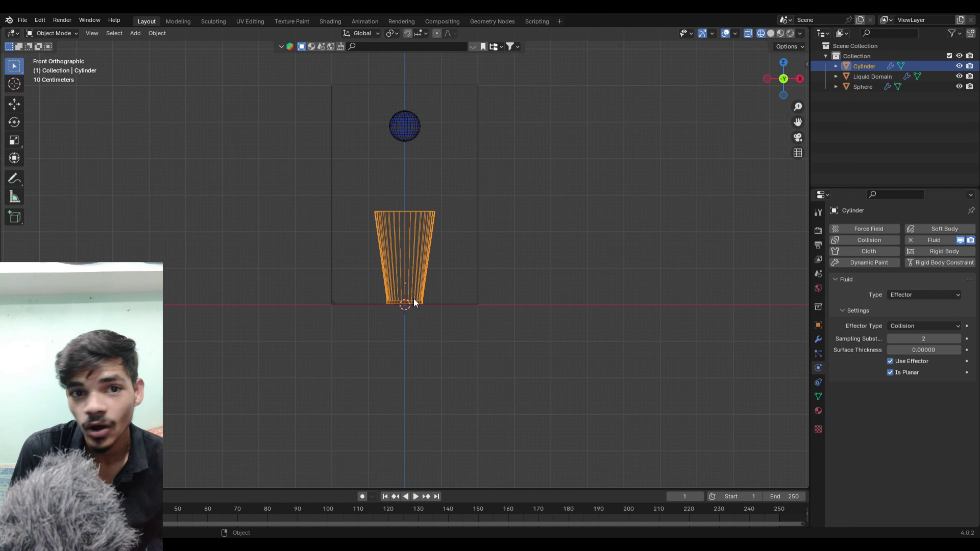
key(space)
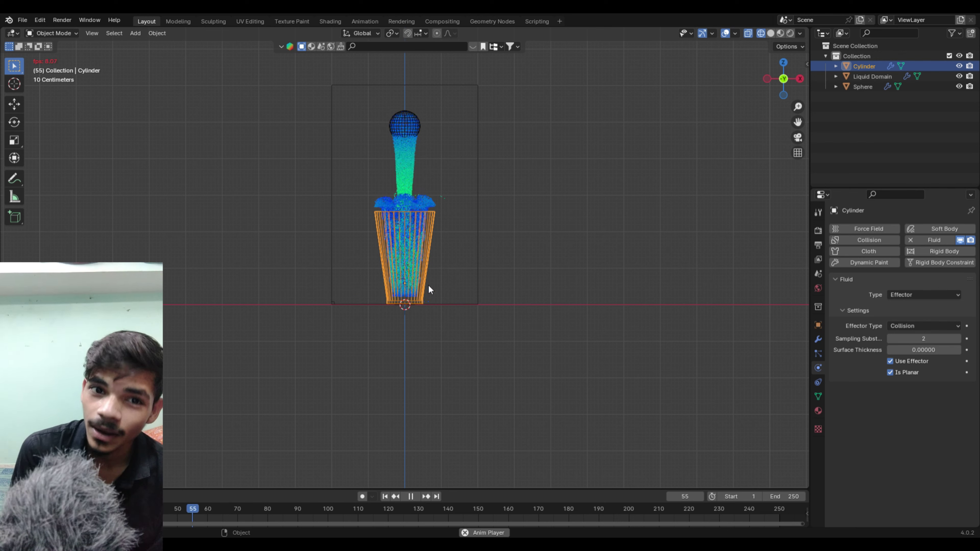
key(space)
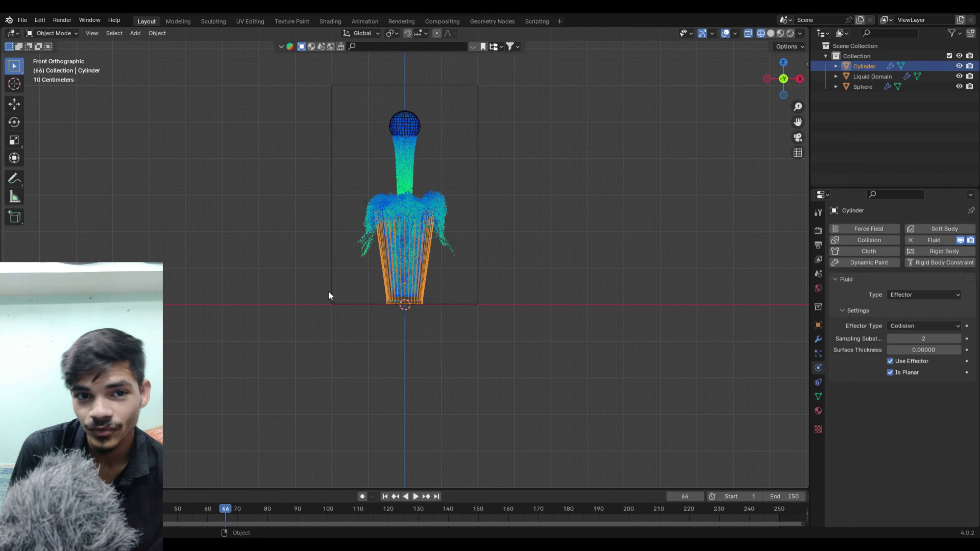
click(207, 512)
key(space)
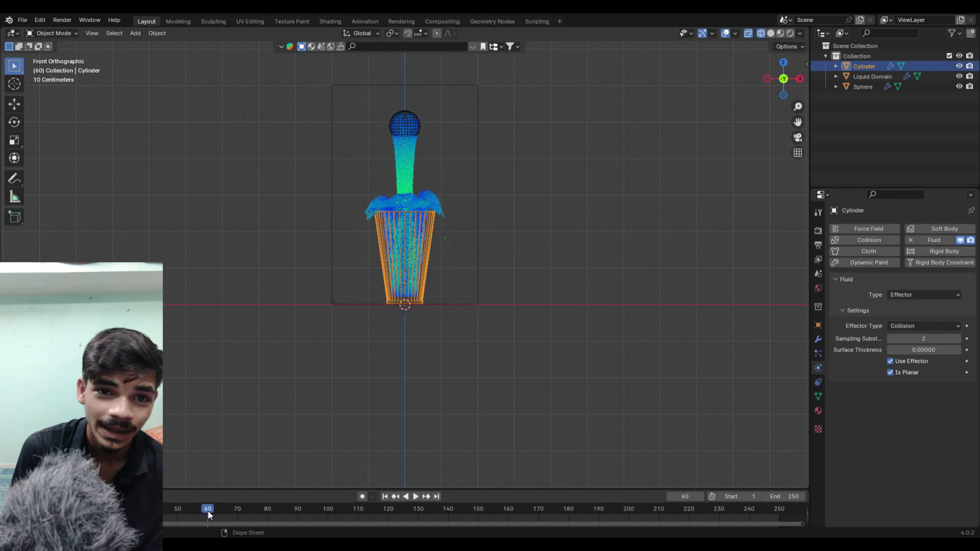
click(176, 515)
drag(176, 515, 312, 531)
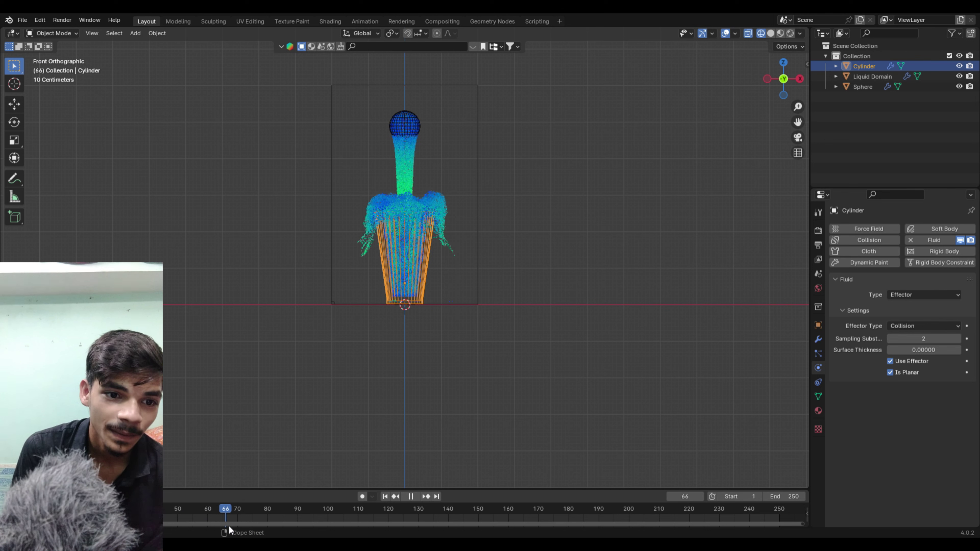
click(383, 497)
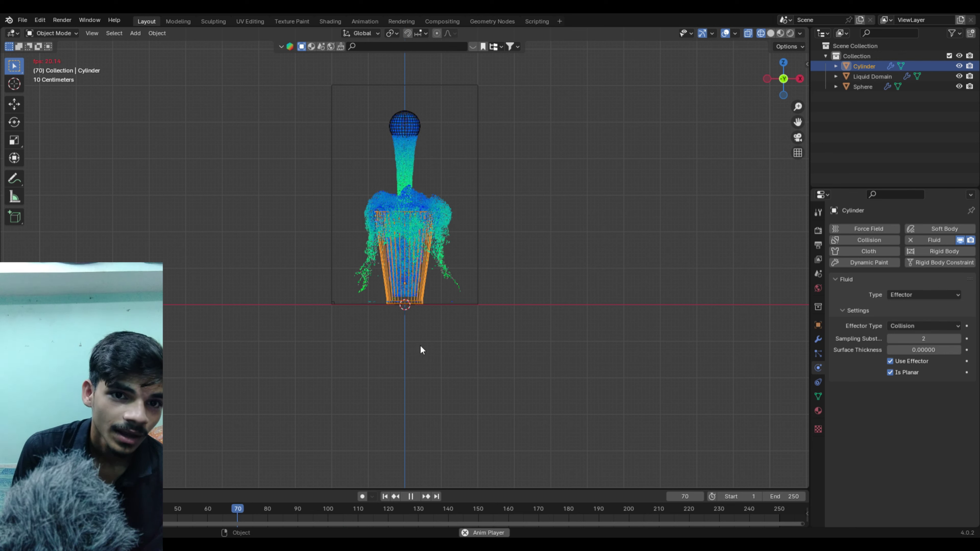
key(space)
In Edit Mode, raise the liquid domain's top face far above the sphere
click(382, 497)
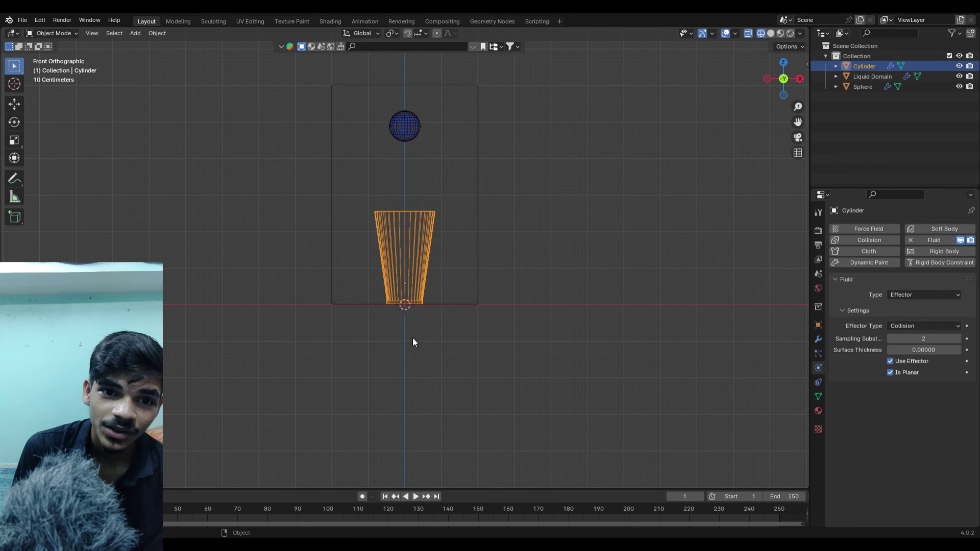
click(478, 224)
scroll(478, 255, down, 4)
shift+middle_drag(466, 250, 459, 339)
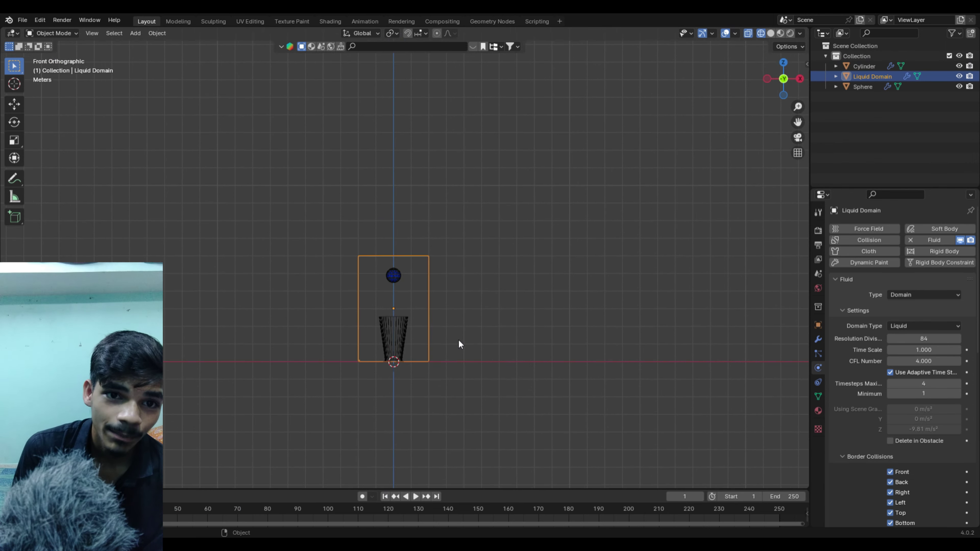
scroll(461, 319, up, 2)
key(Tab)
middle_drag(444, 298, 435, 300)
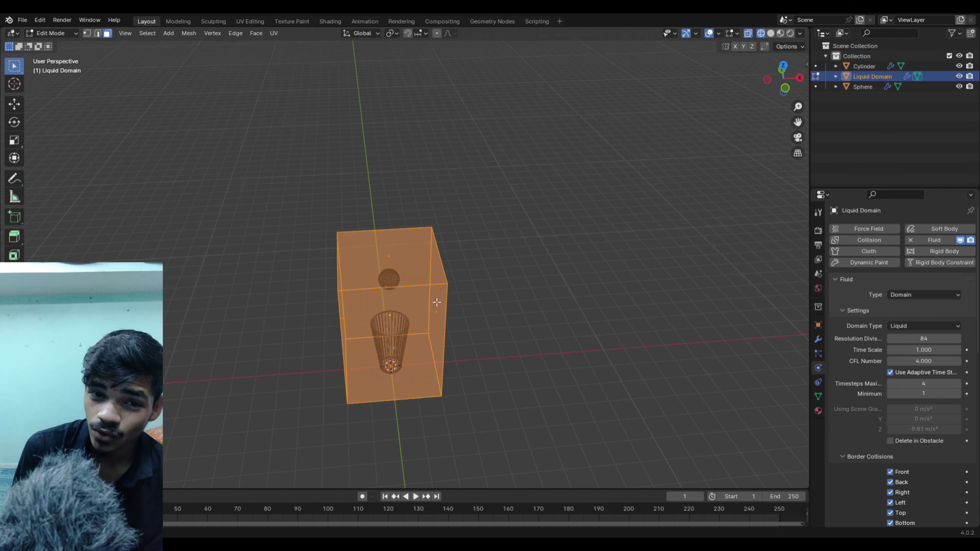
click(408, 262)
key(KP_1)
key(g)
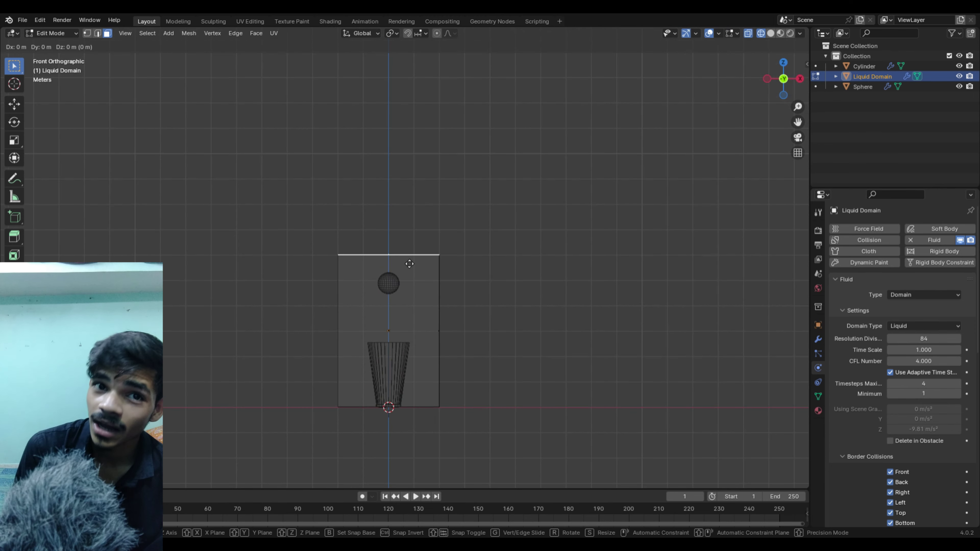
key(z)
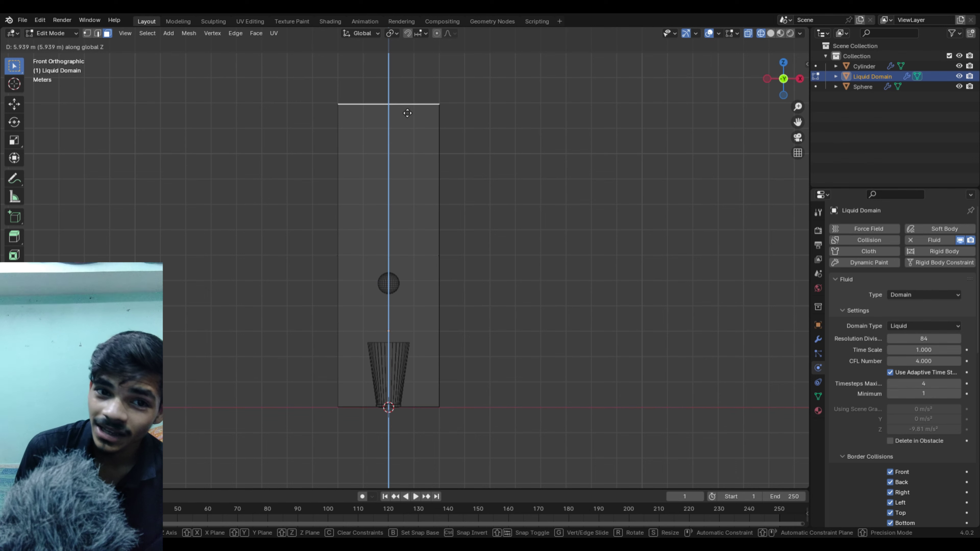
click(407, 112)
key(Tab)
Move the sphere up near the domain top and play the simulation
click(397, 277)
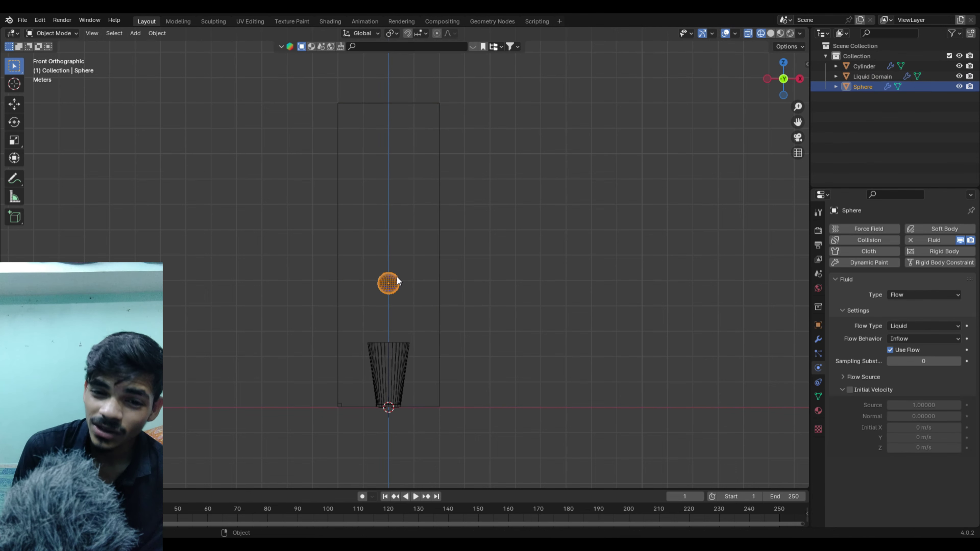
key(g)
key(z)
click(382, 112)
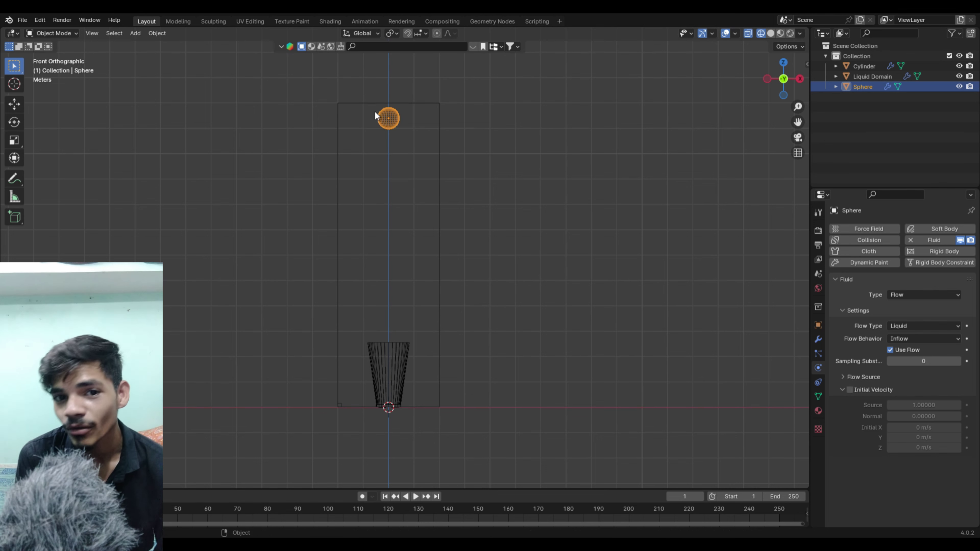
key(space)
key(space)
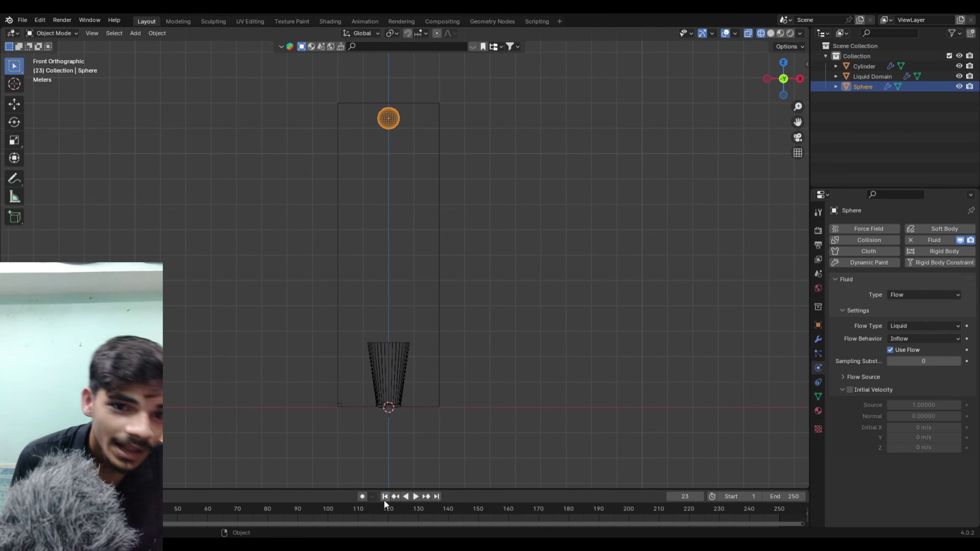
Set the domain's Resolution Divisions to 83 and replay the simulation from frame 1
click(439, 363)
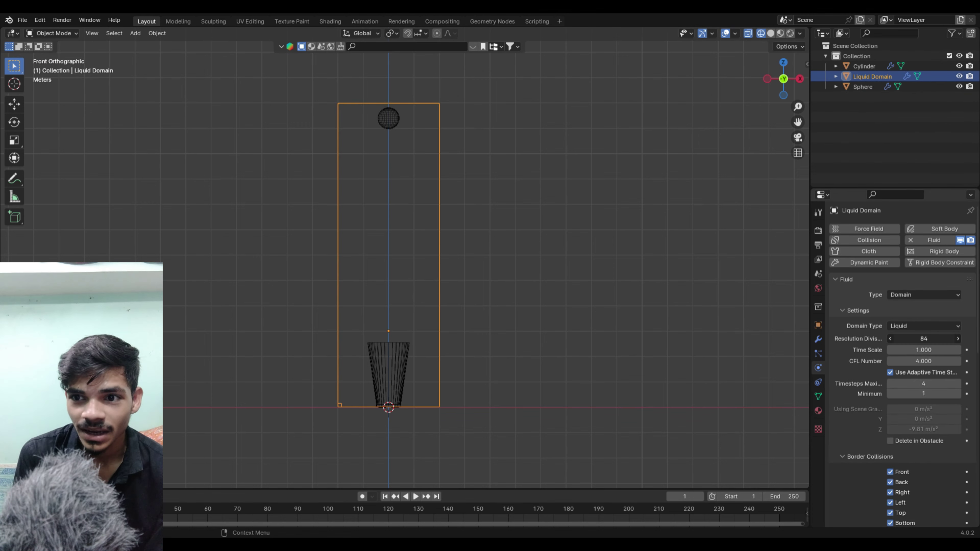
drag(923, 339, 911, 338)
key(space)
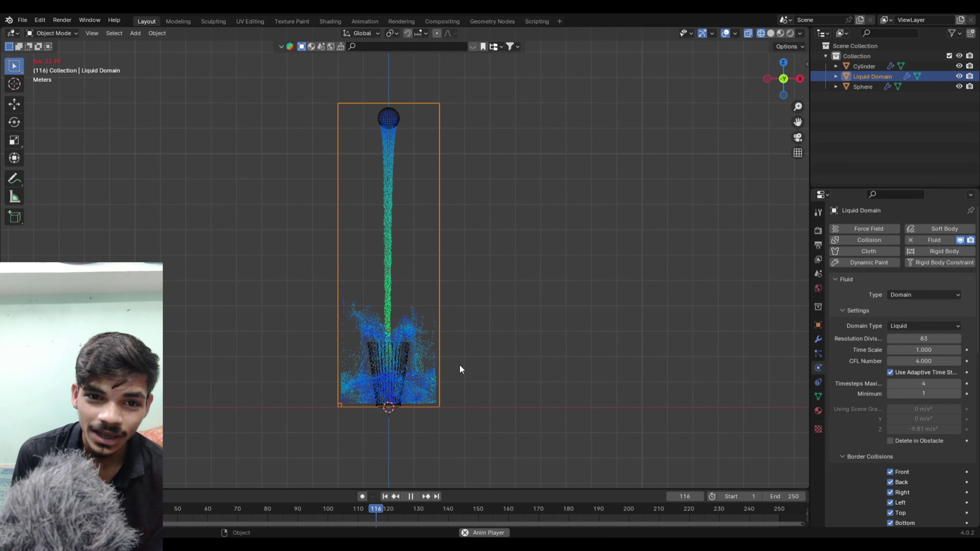
key(space)
click(386, 496)
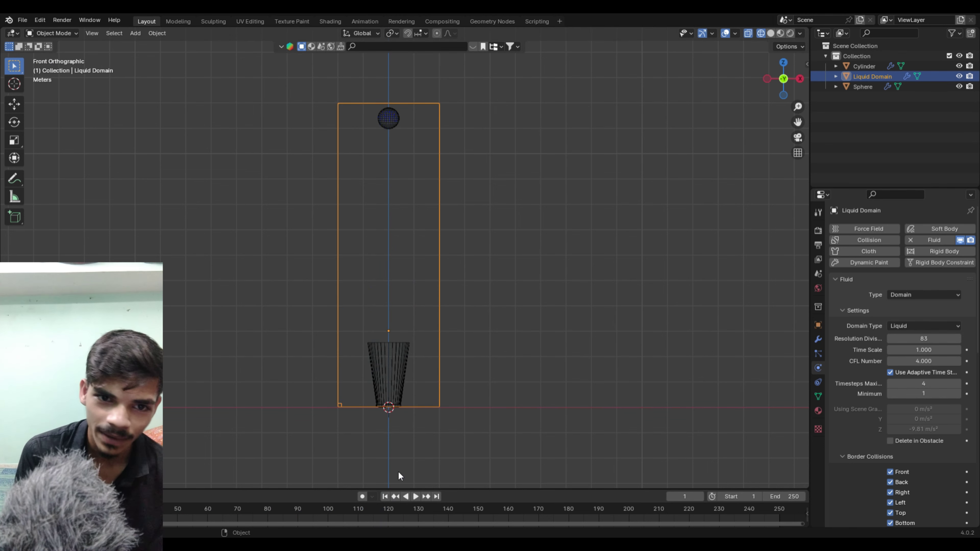
key(space)
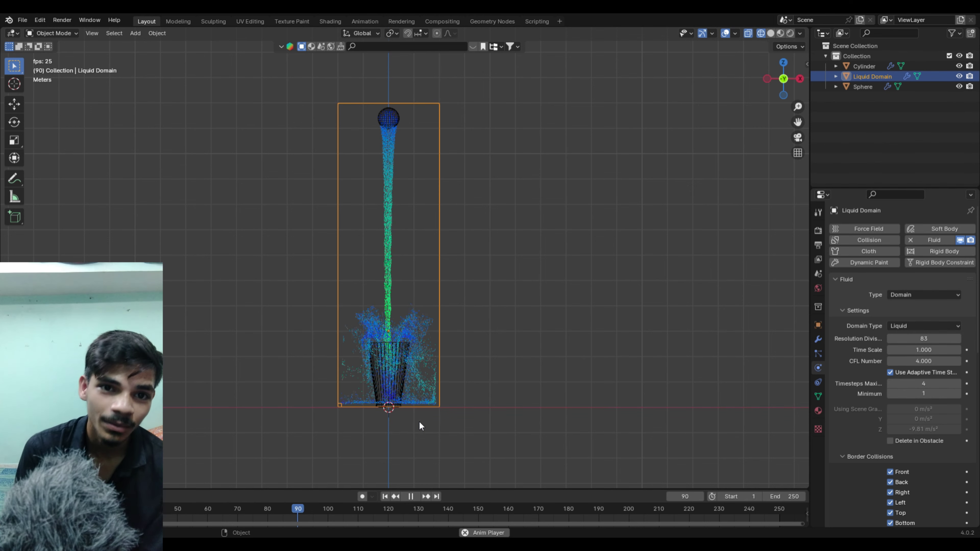
key(Escape)
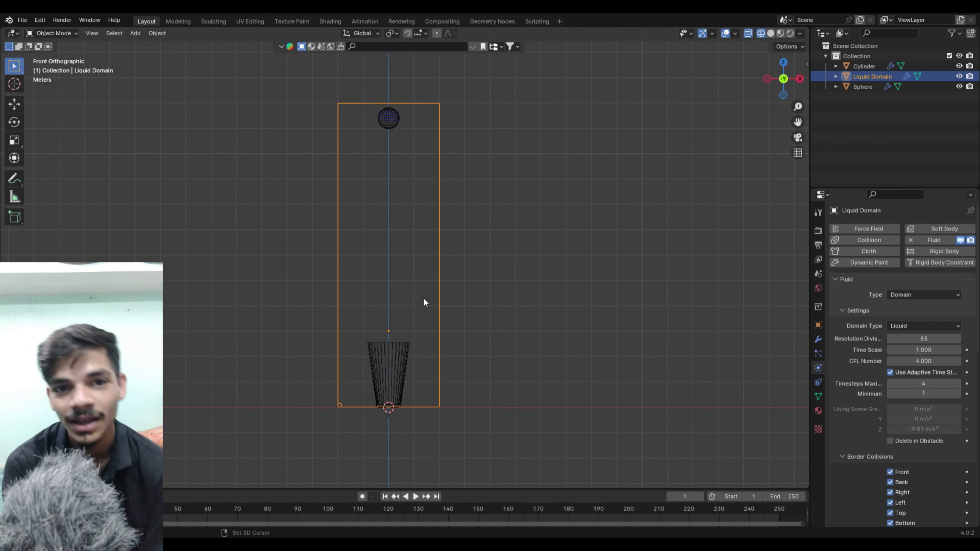
Tick Viscosity in the domain's Liquid panel and set its Strength to 0.010
shift+middle_drag(423, 297, 417, 353)
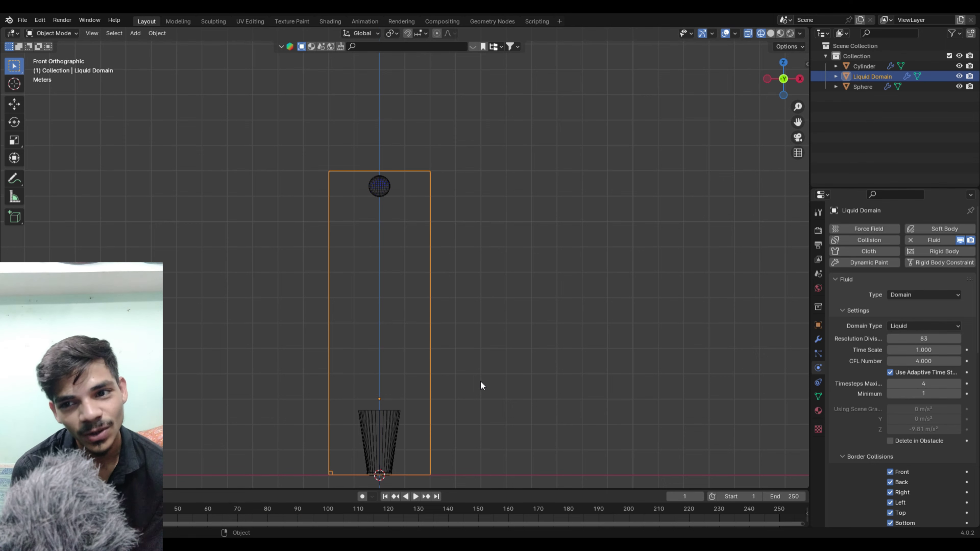
scroll(922, 432, down, 3)
scroll(883, 414, down, 7)
scroll(883, 409, down, 5)
scroll(879, 394, down, 3)
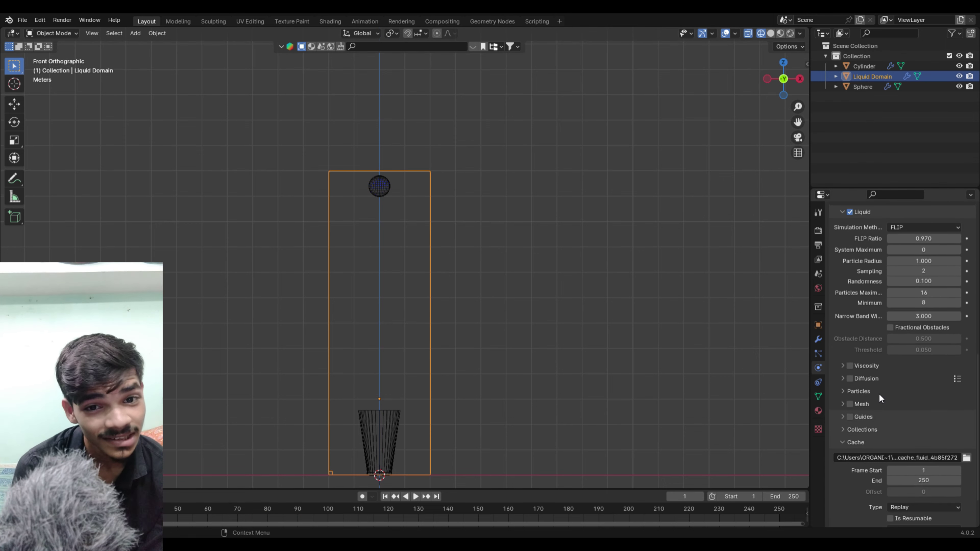
click(865, 365)
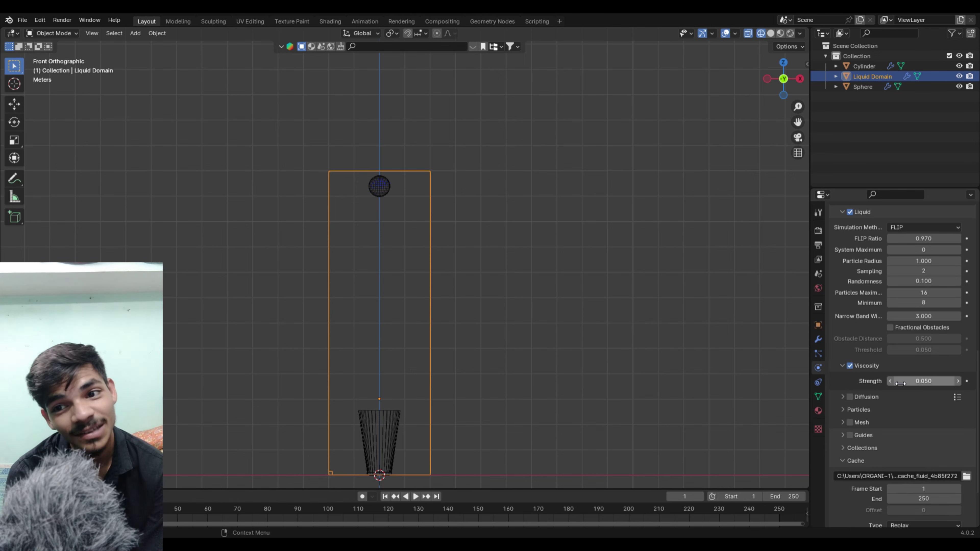
click(891, 381)
click(890, 381)
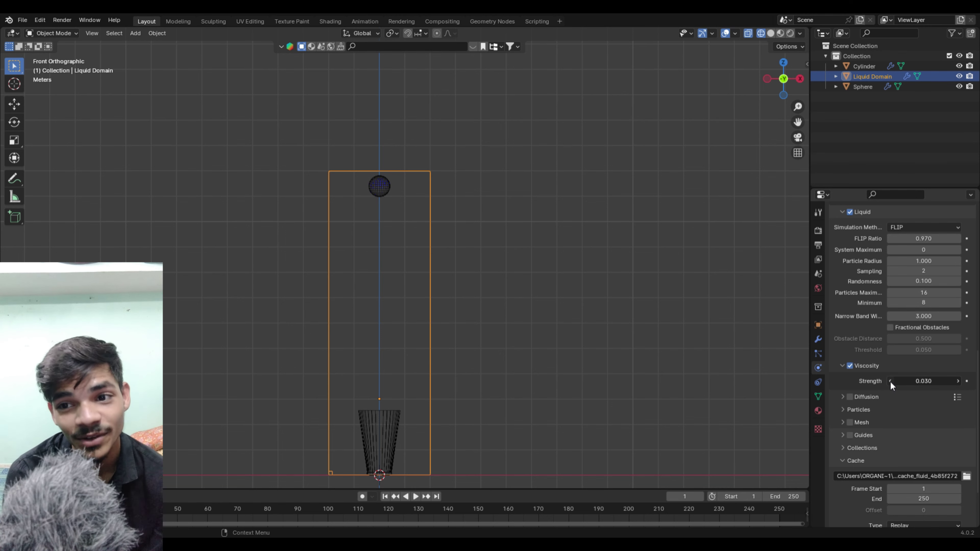
click(891, 382)
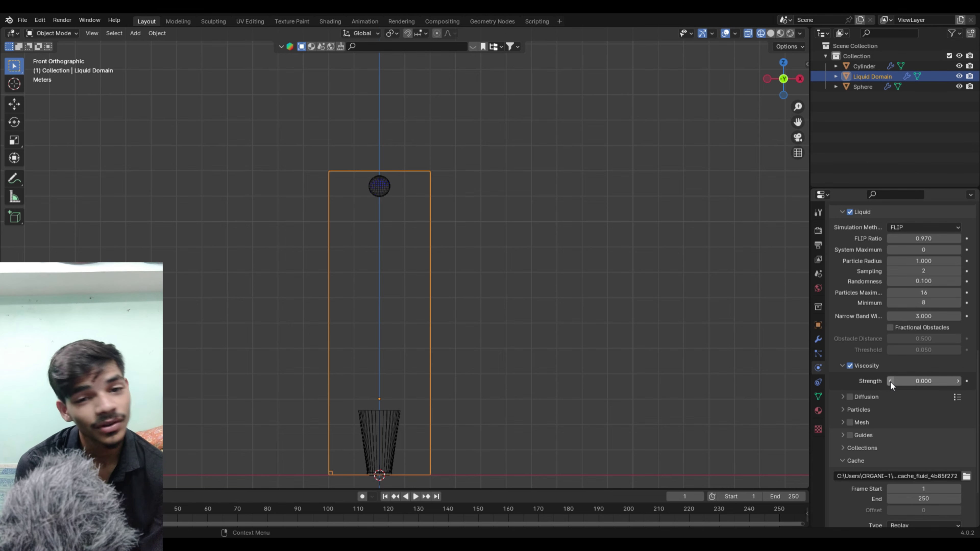
click(958, 381)
Play the viscous liquid simulation and stop it at frame 118
key(space)
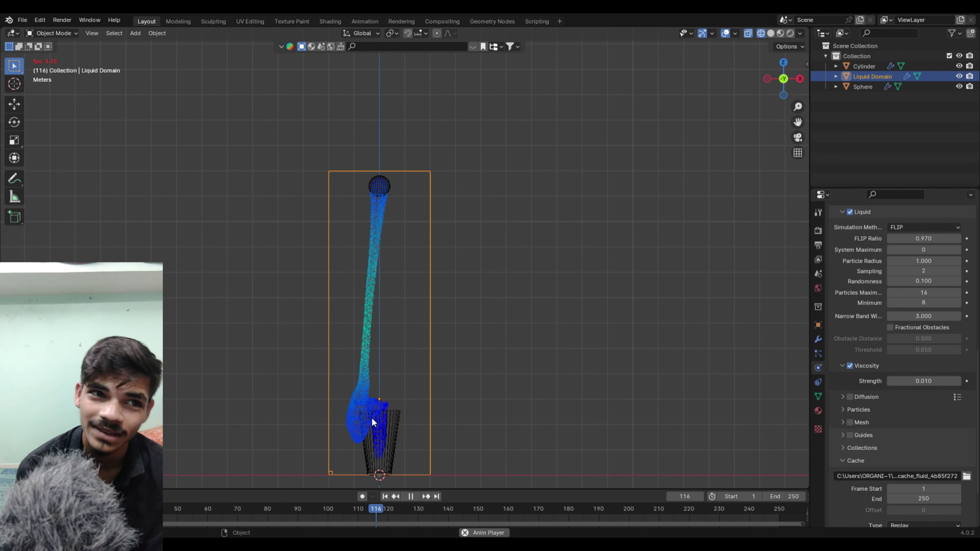
key(space)
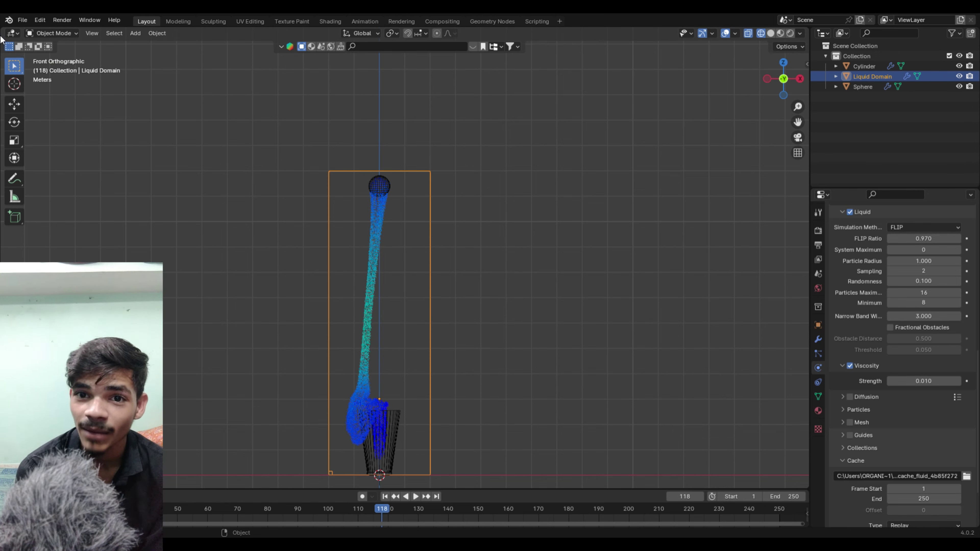
Split the 3D view, give the right view Rendered shading, and enable liquid Mesh
drag(3, 35, 513, 231)
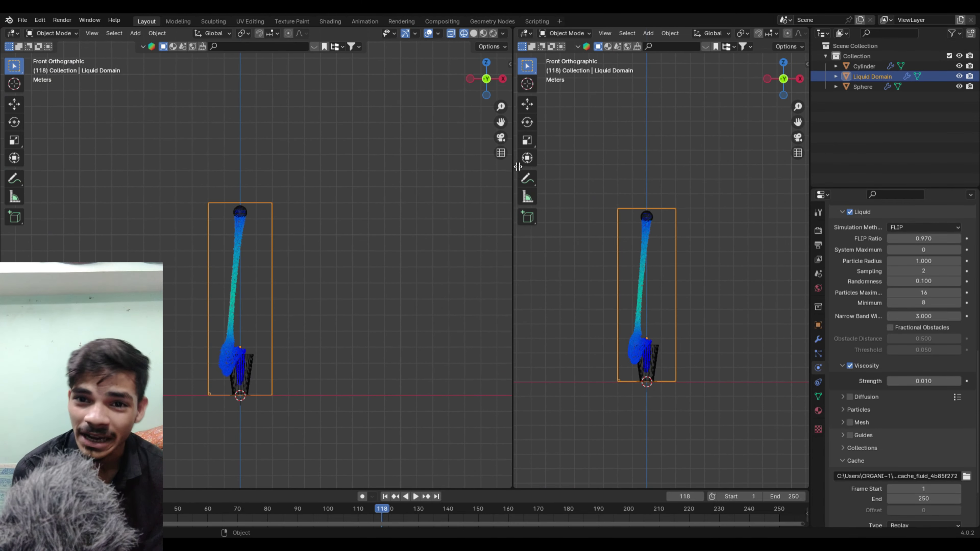
key(t)
key(z)
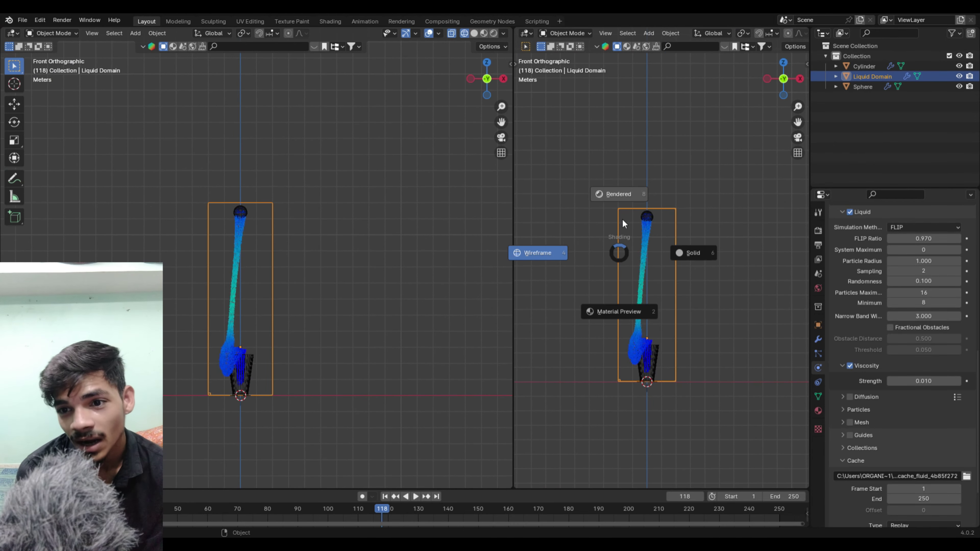
click(619, 311)
scroll(886, 389, down, 3)
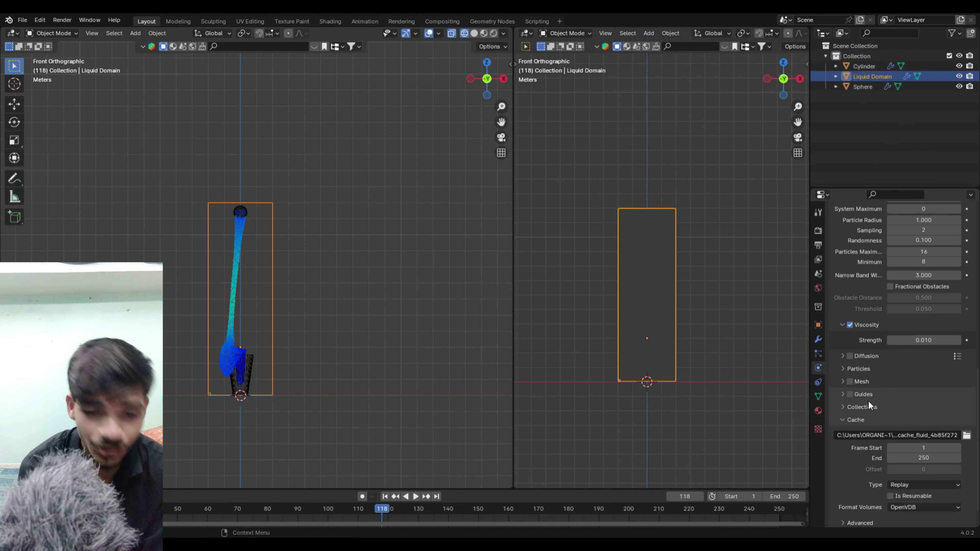
click(850, 382)
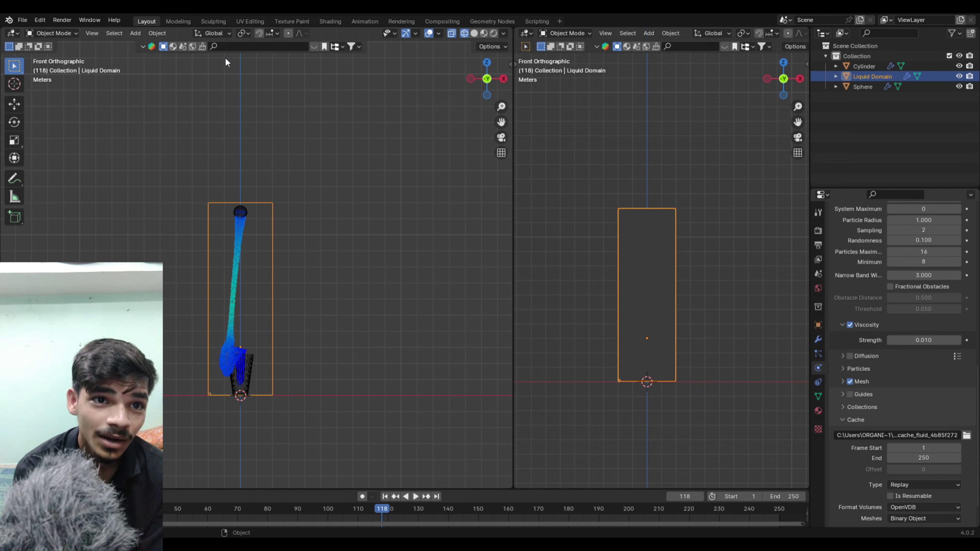
Search the HDRI library for 'small bathroom' and apply Small Bathroom Day
click(234, 47)
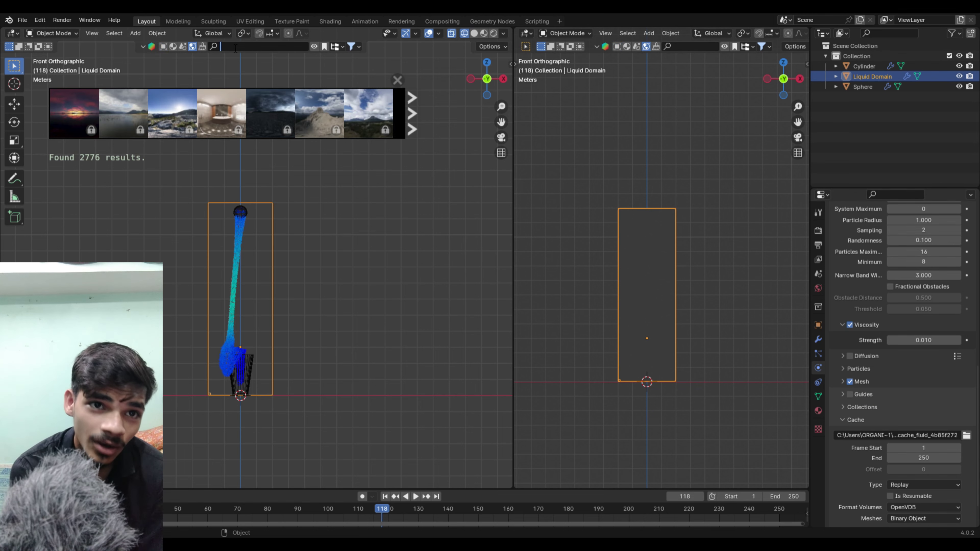
text(small pathroo)
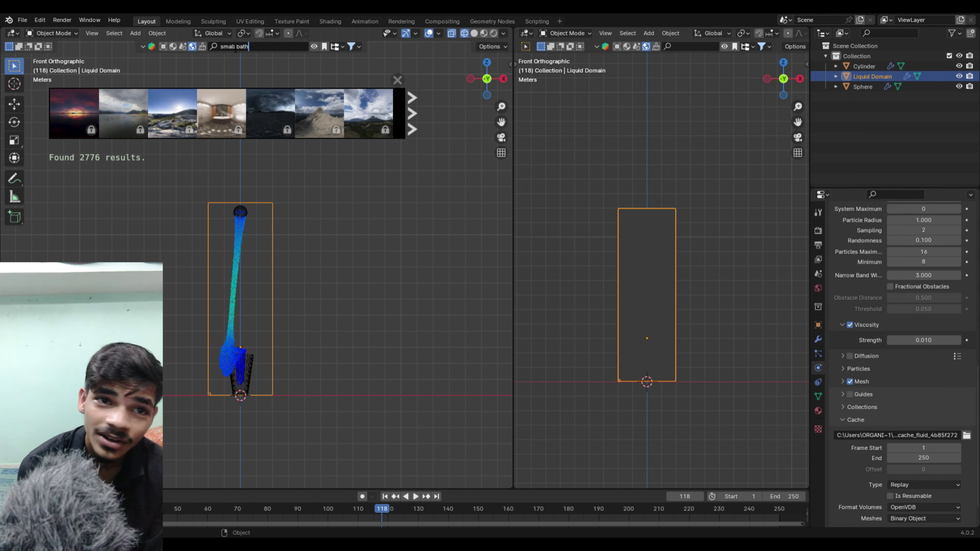
text(m)
key(Return)
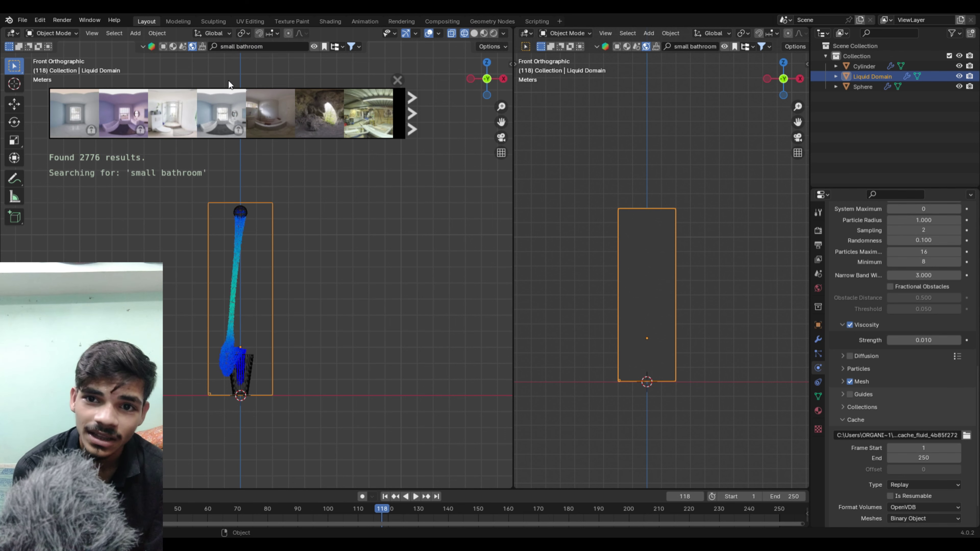
mouse_move(171, 114)
click(177, 116)
click(223, 150)
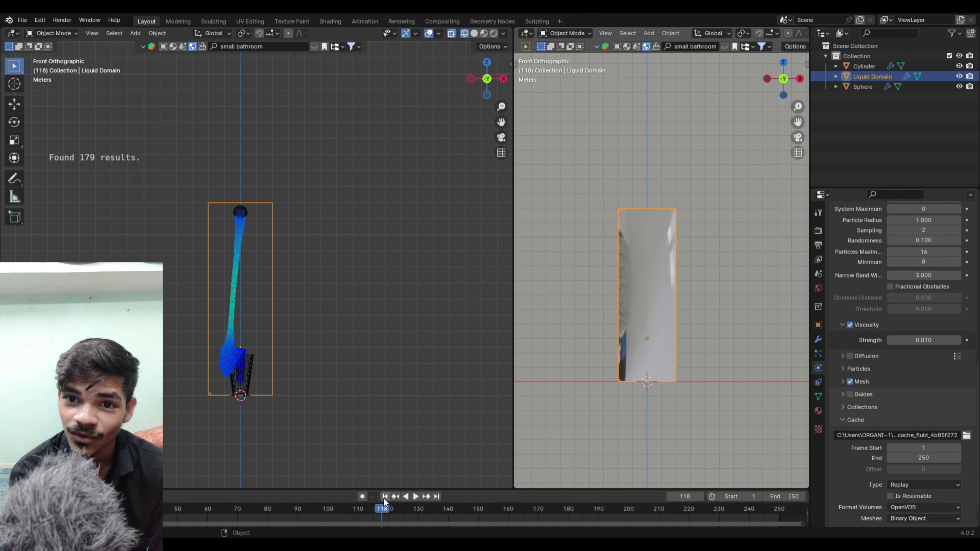
Replay from the start while orbiting the right view into perspective toward the bathroom shelf
key(shift+Left)
key(space)
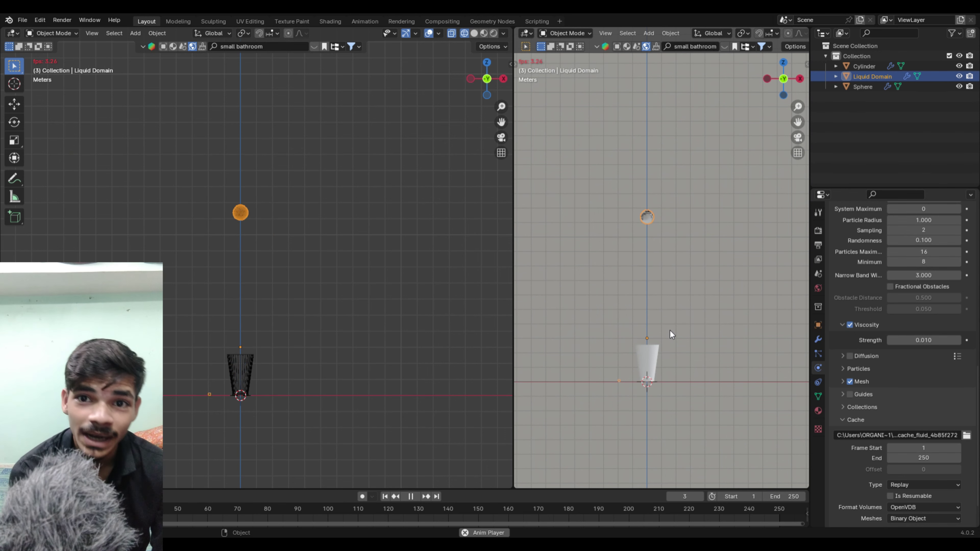
middle_drag(654, 278, 704, 280)
scroll(684, 290, up, 3)
scroll(627, 302, up, 3)
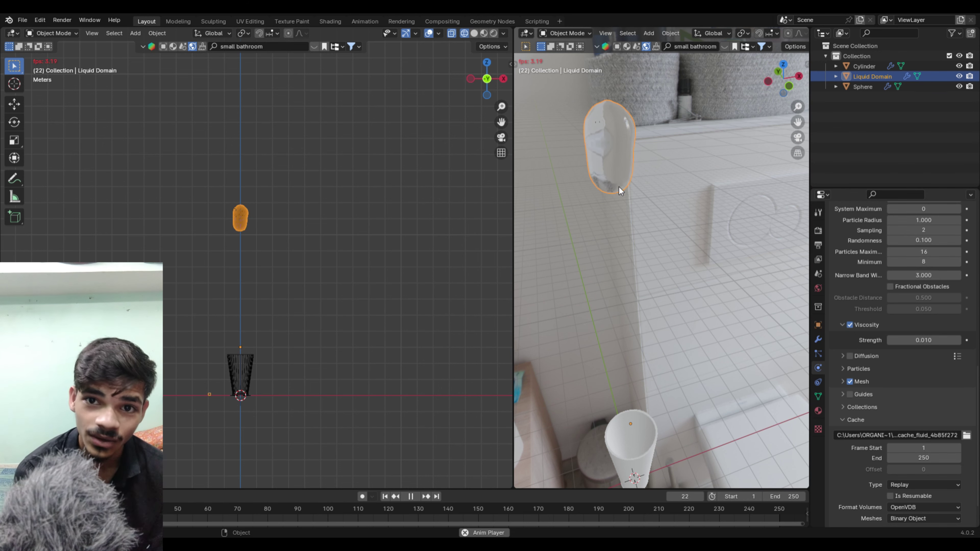
mouse_move(616, 279)
middle_down()
mouse_move(630, 259)
mouse_move(635, 287)
mouse_move(623, 251)
mouse_move(622, 281)
mouse_move(731, 287)
mouse_move(791, 247)
middle_up()
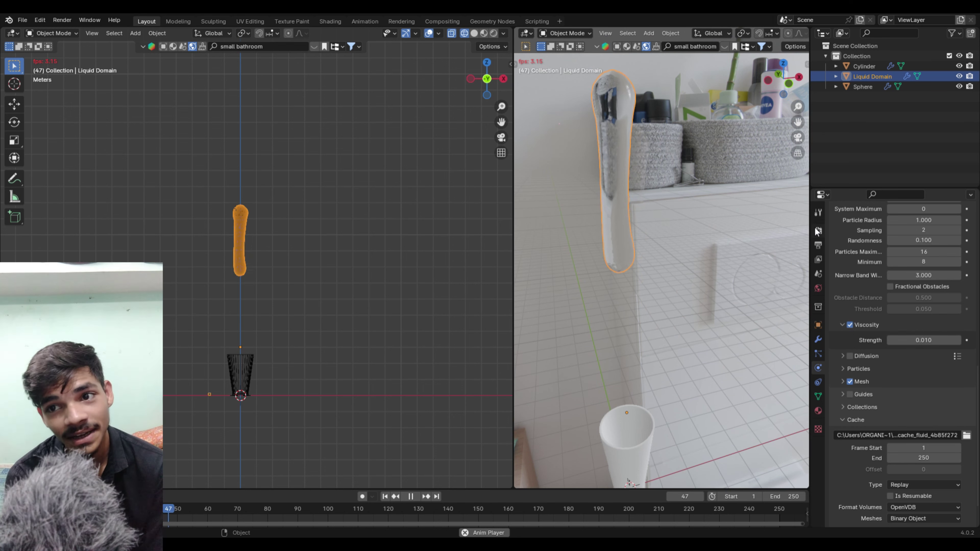
click(818, 231)
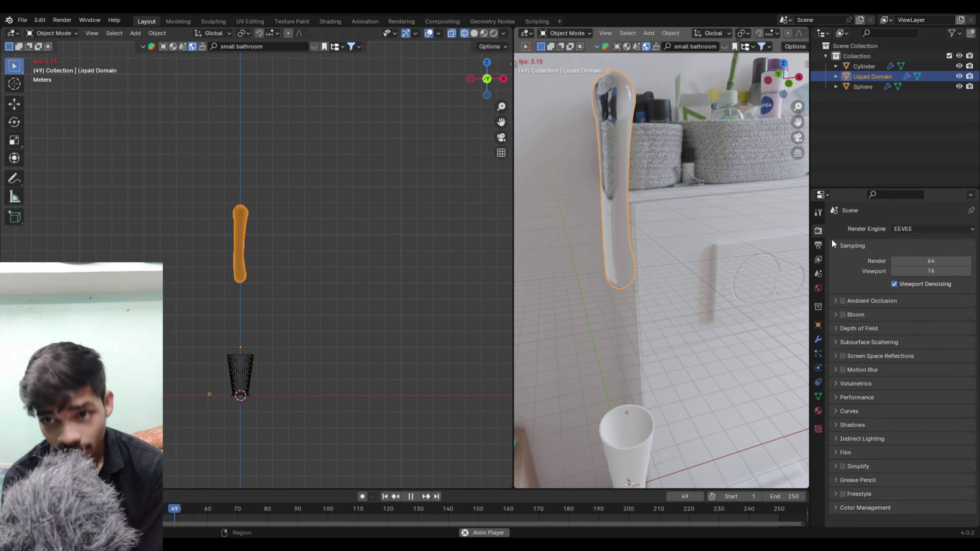
Switch rendering to Cycles on GPU Compute with a transparent Film background
click(917, 232)
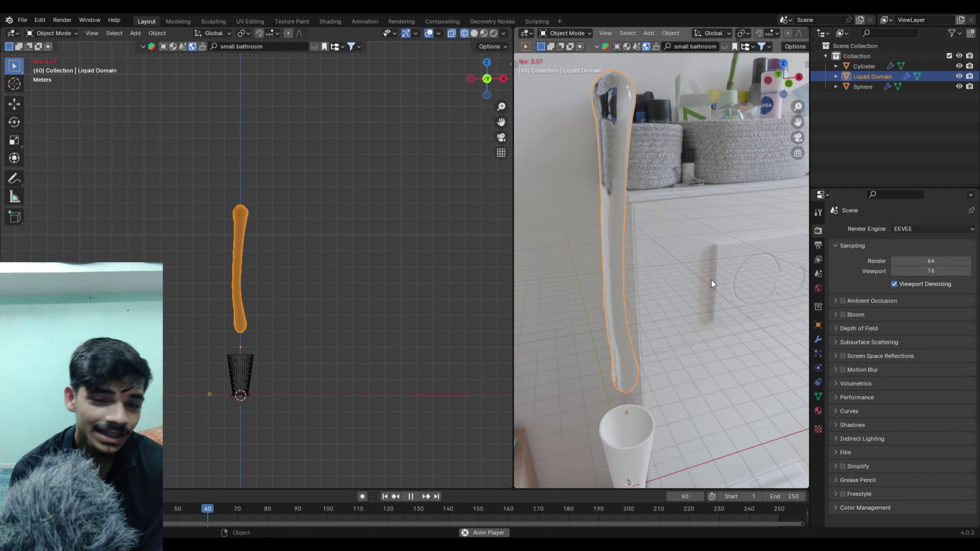
key(space)
click(910, 228)
click(905, 264)
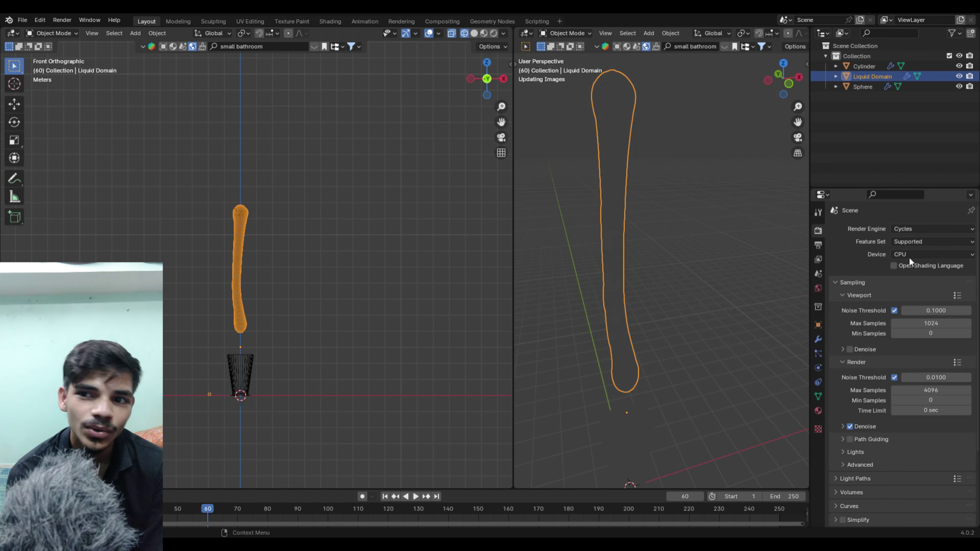
click(905, 278)
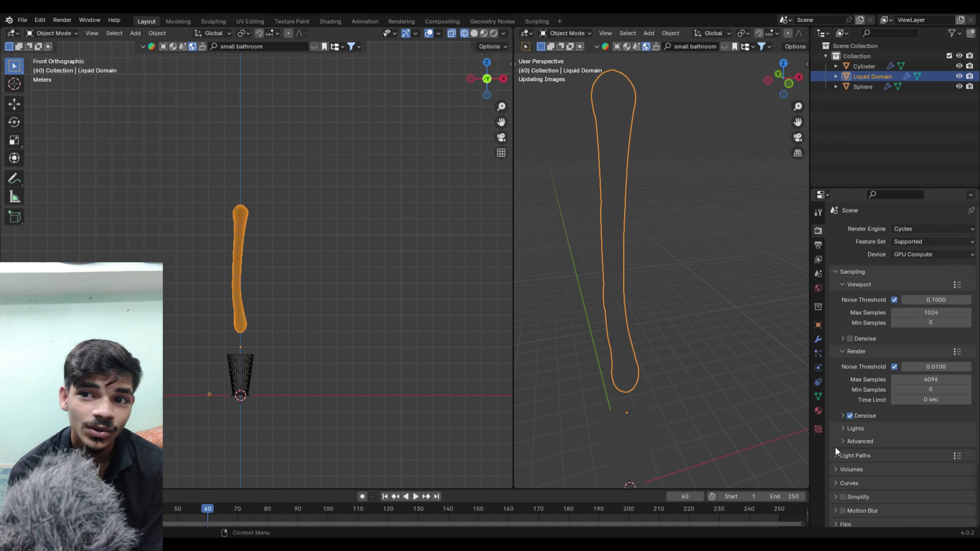
click(838, 521)
scroll(851, 491, down, 2)
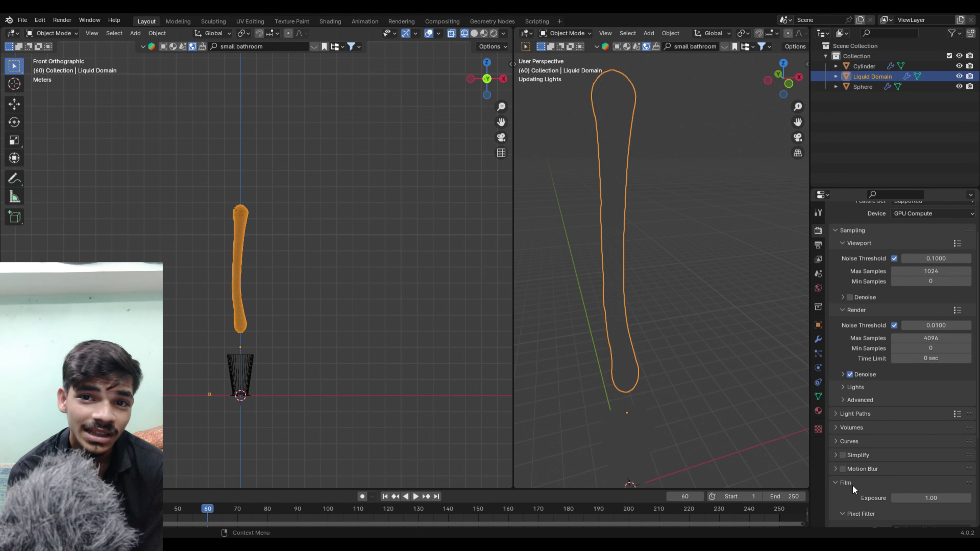
scroll(855, 502, down, 3)
click(850, 494)
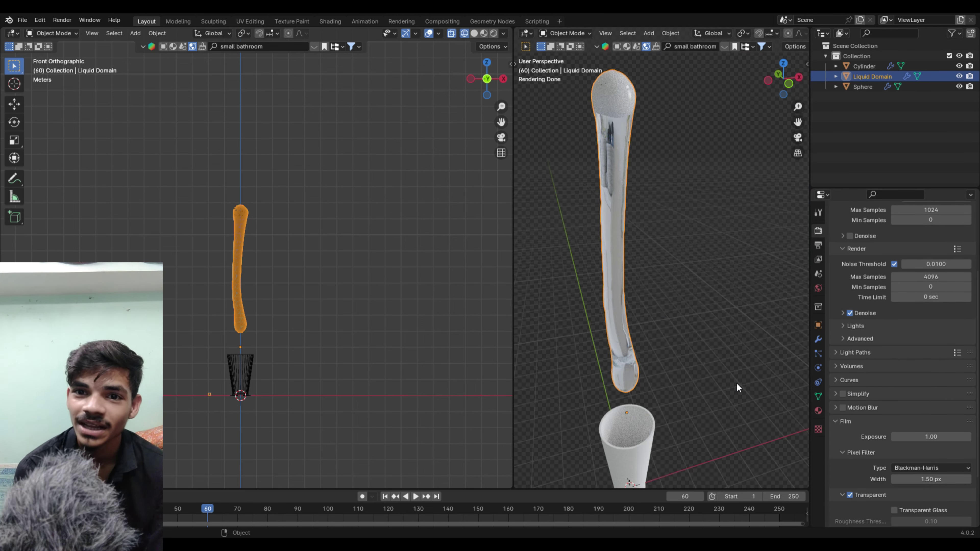
Replay the simulation closer on the cup, stop at frame 116, and rewind
key(space)
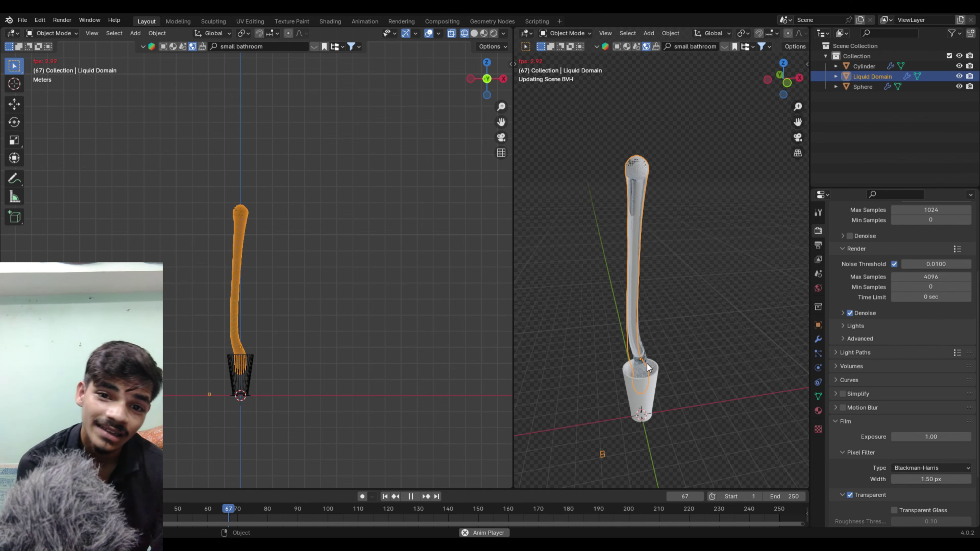
click(681, 392)
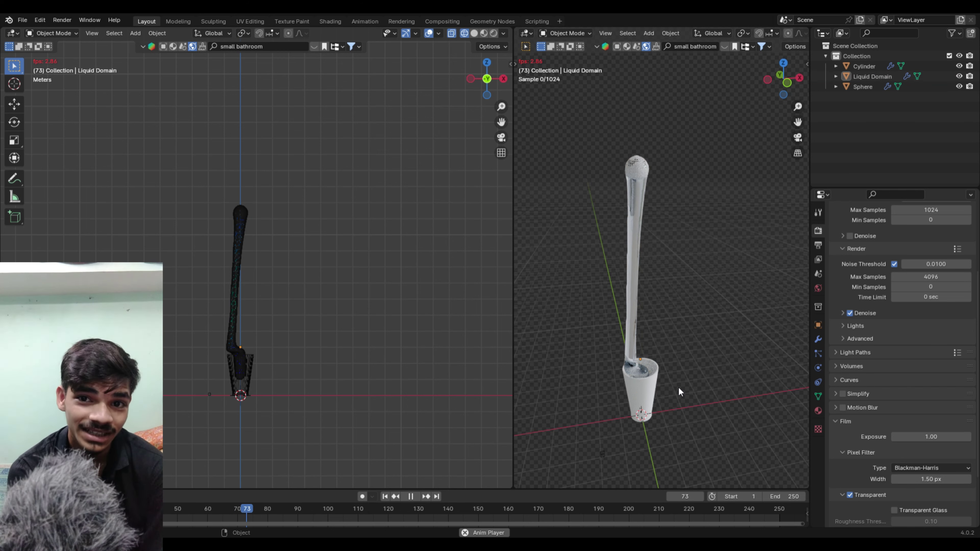
middle_drag(678, 347, 680, 293)
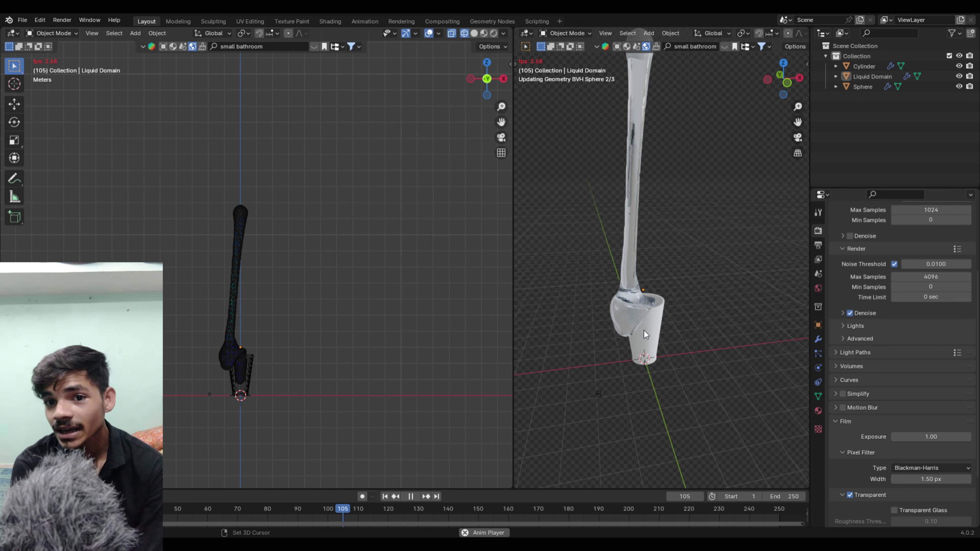
right_click(581, 414)
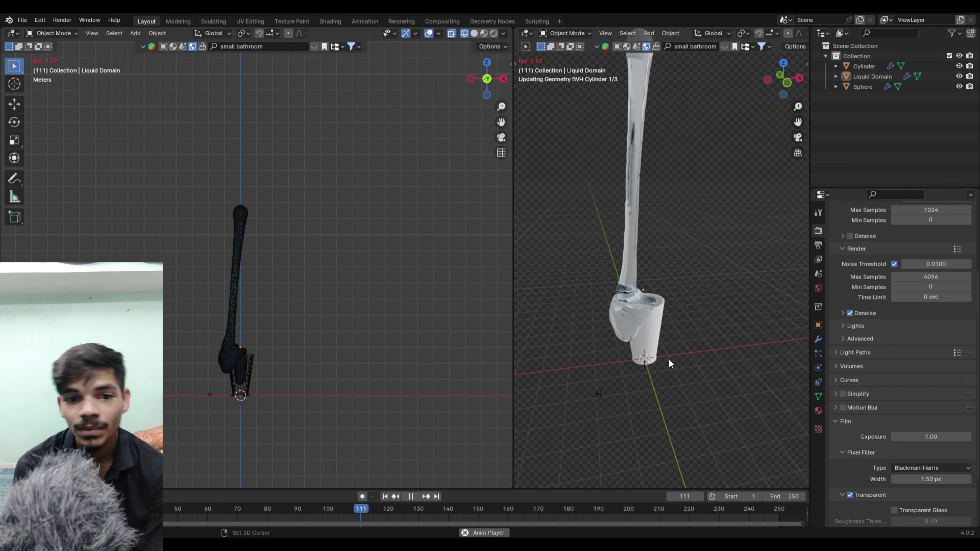
click(411, 497)
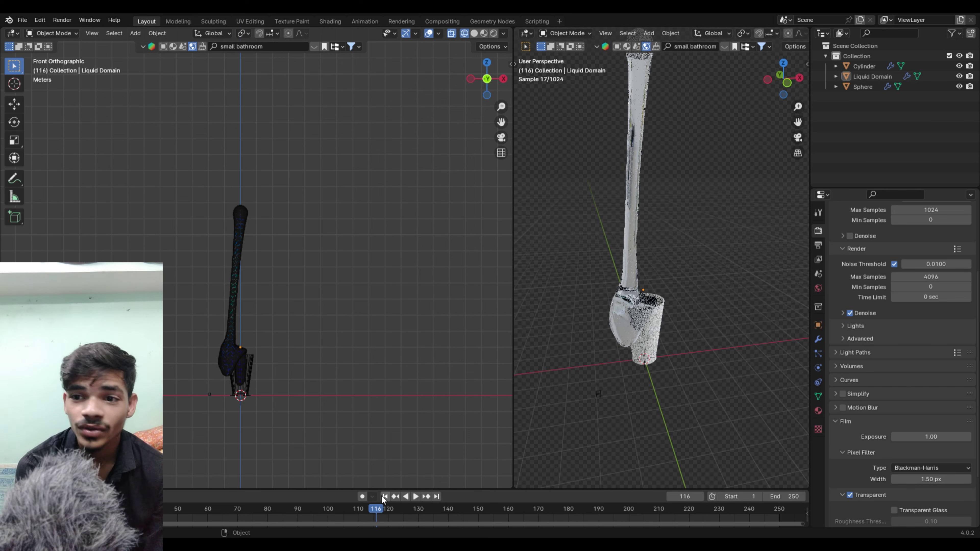
click(385, 497)
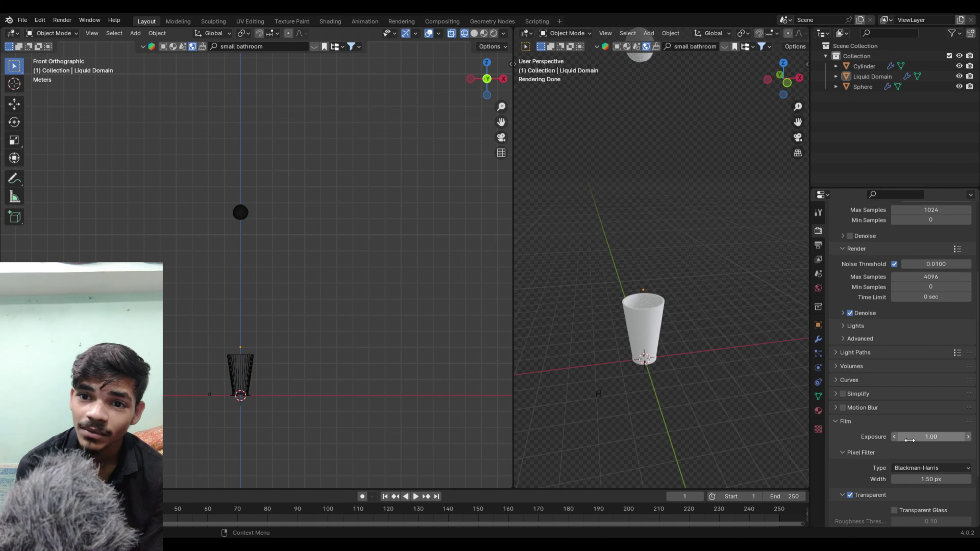
Select the Liquid Domain and turn off Viscosity in its fluid physics settings
scroll(857, 422, down, 1)
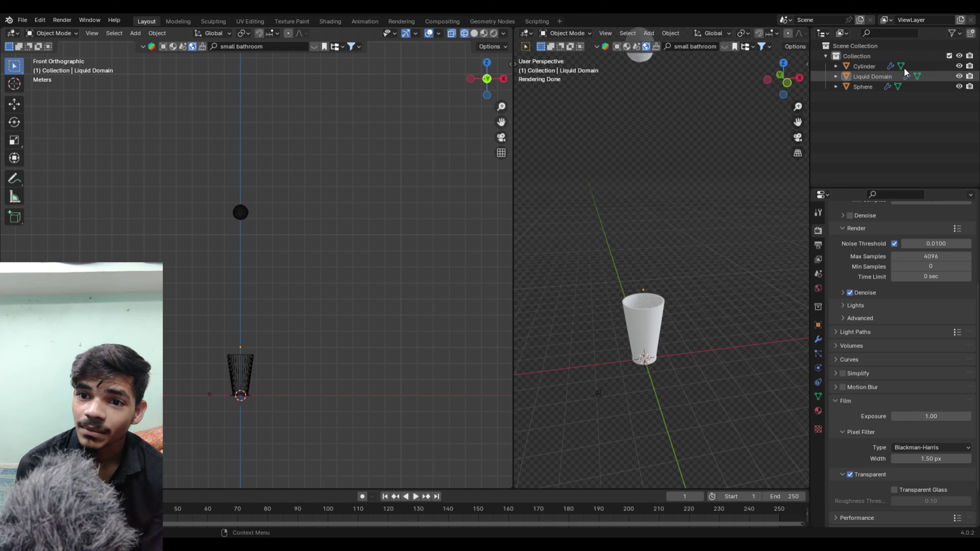
click(865, 80)
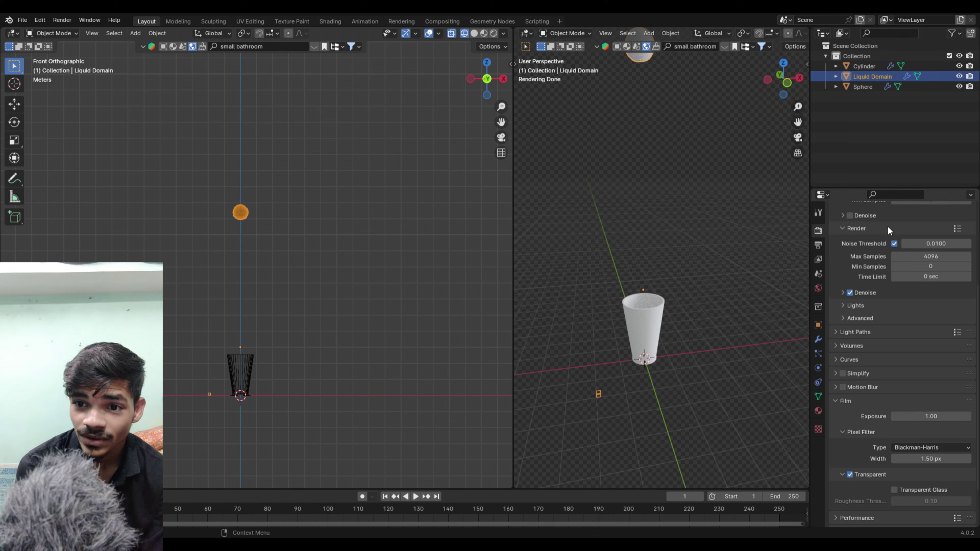
scroll(861, 390, up, 2)
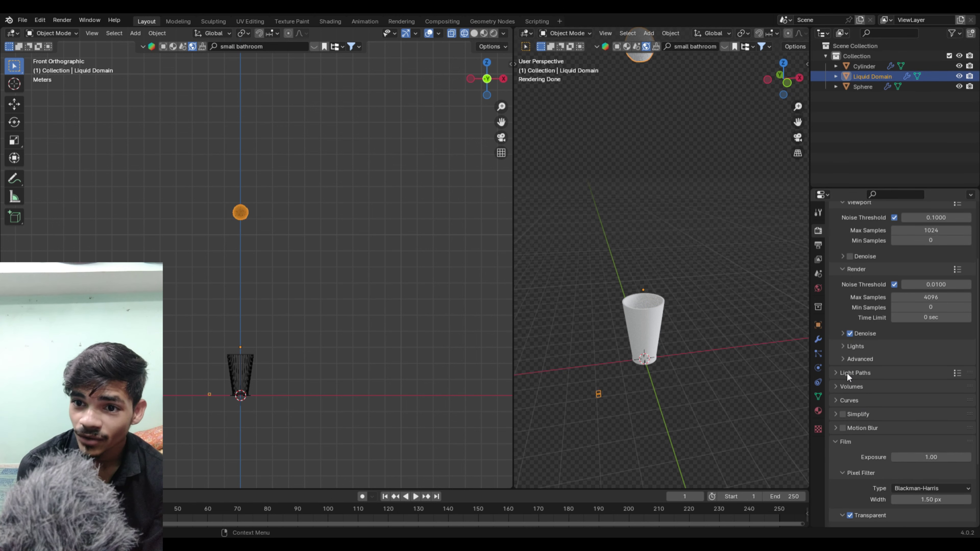
click(819, 367)
scroll(896, 403, down, 2)
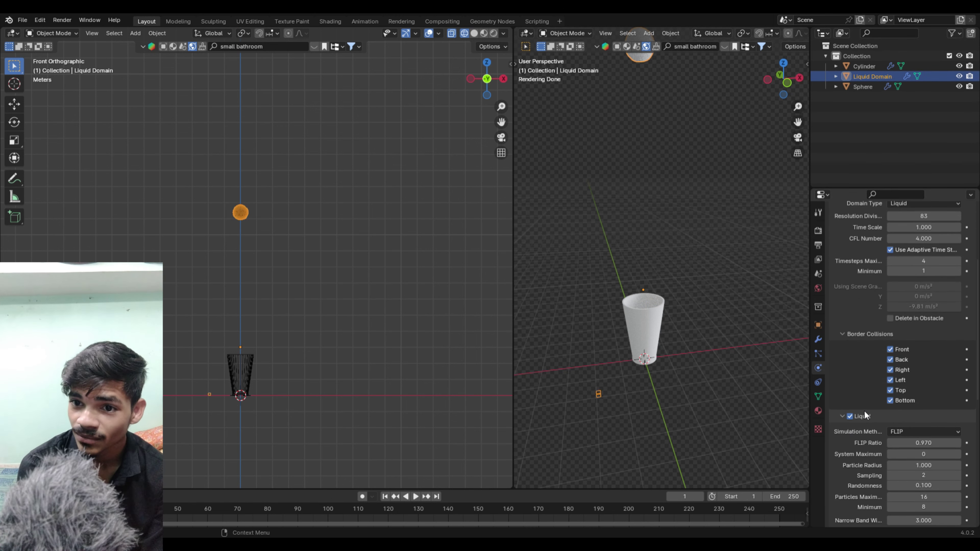
scroll(864, 413, down, 2)
scroll(864, 405, up, 2)
scroll(863, 400, up, 2)
scroll(862, 385, down, 6)
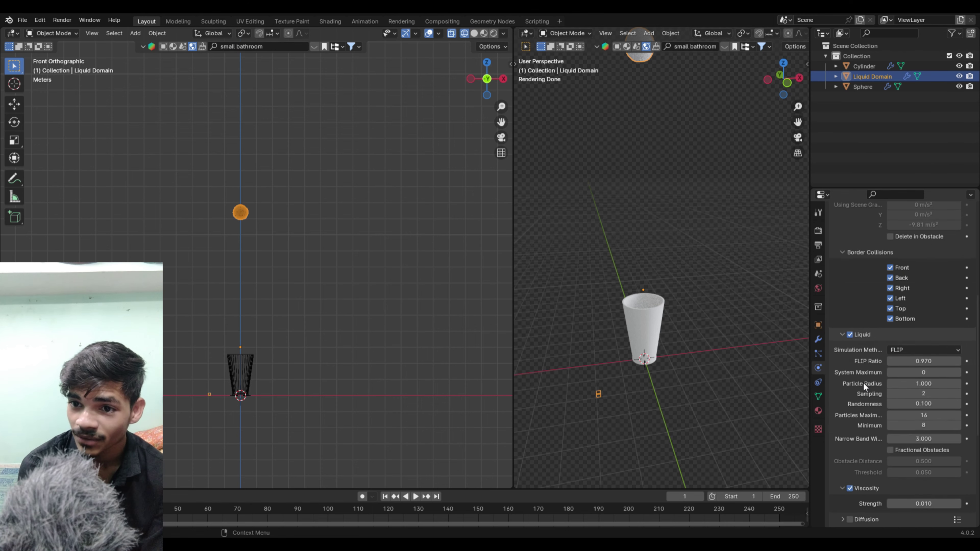
scroll(863, 382, down, 5)
click(857, 387)
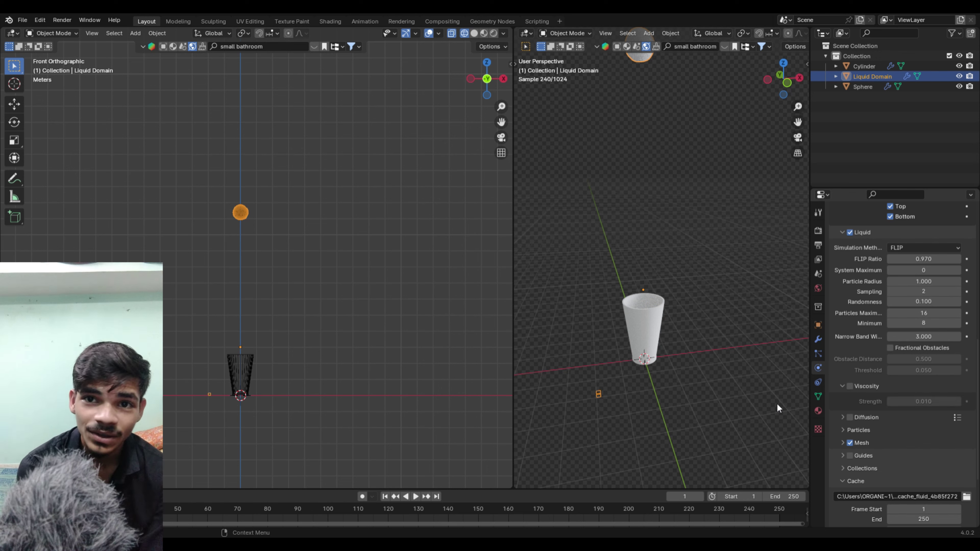
Play the simulation with overlays hidden and stop around frame 82 to inspect the splash
click(415, 497)
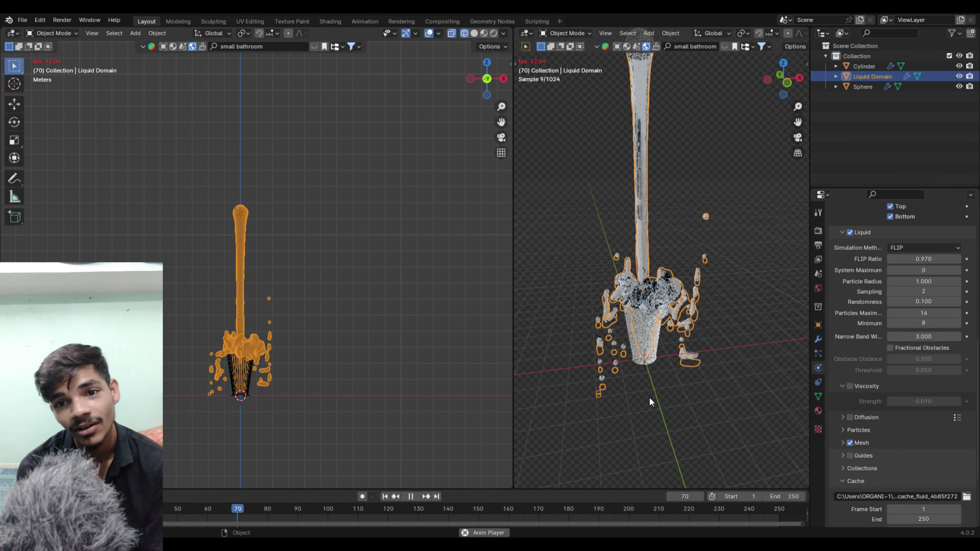
key(space)
key(shift+alt+z)
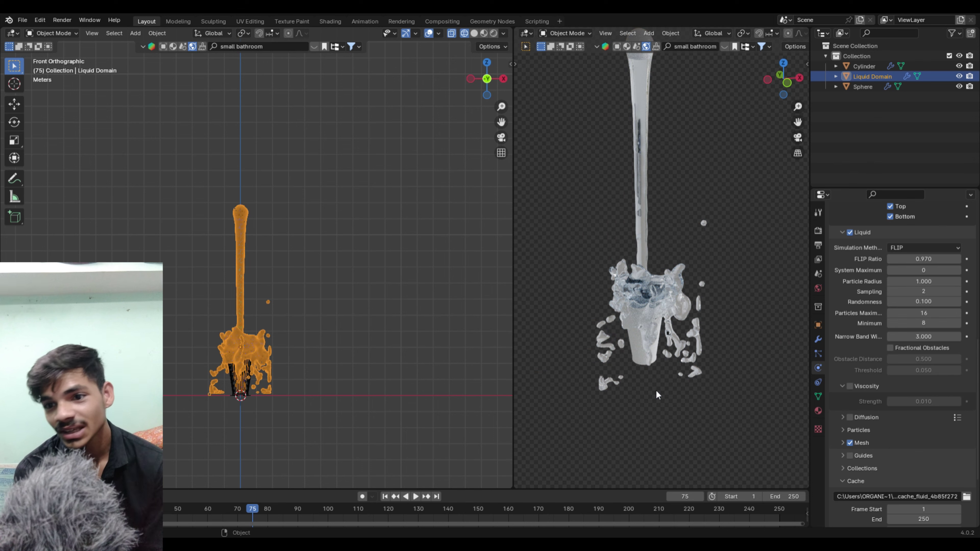
scroll(657, 390, up, 2)
key(space)
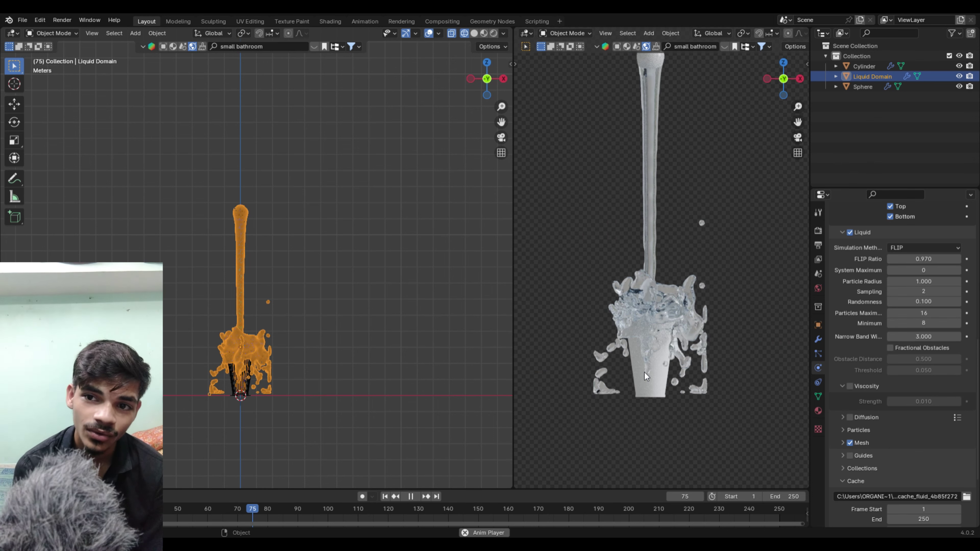
key(space)
Give the Cylinder cup a new material with a dark base colour and Metallic 1.000
click(662, 389)
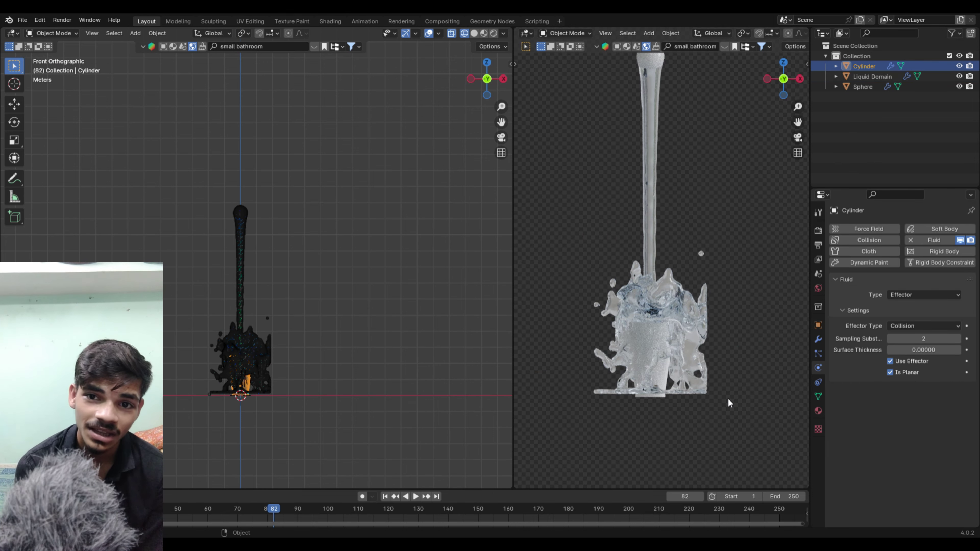
click(819, 411)
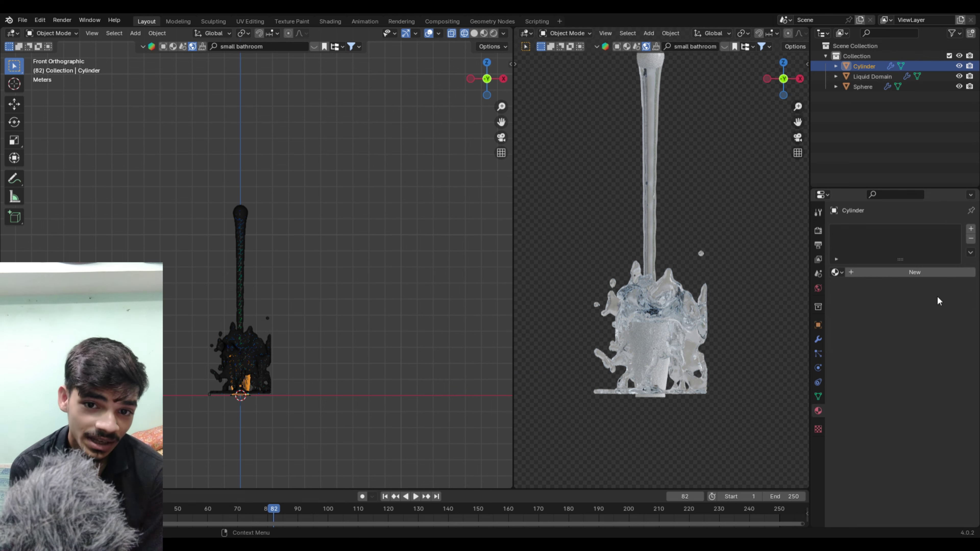
click(942, 273)
click(938, 337)
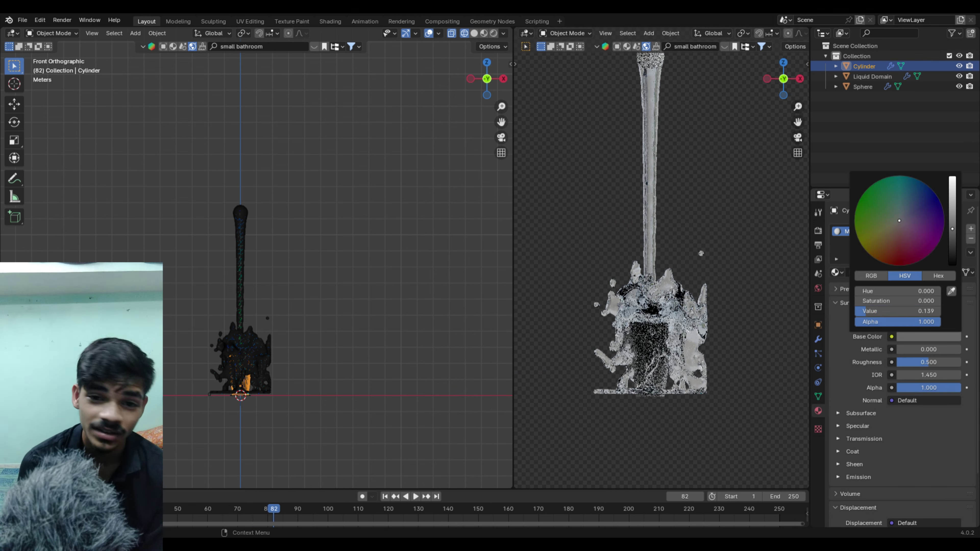
mouse_move(904, 349)
mouse_down()
mouse_move(956, 349)
mouse_move(928, 363)
mouse_move(961, 349)
mouse_up()
Preview the metal cup by playing the simulation and orbit the left view into perspective
key(space)
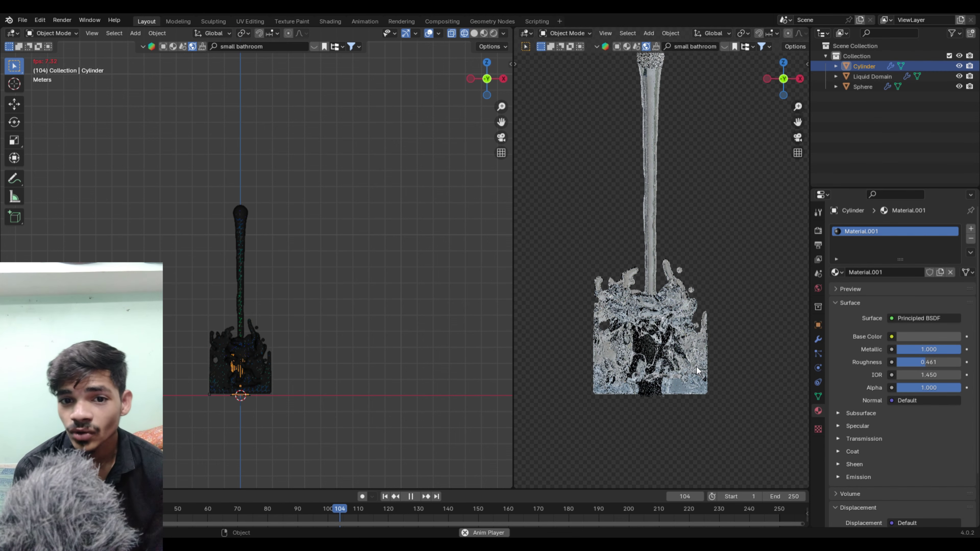
key(space)
key(space)
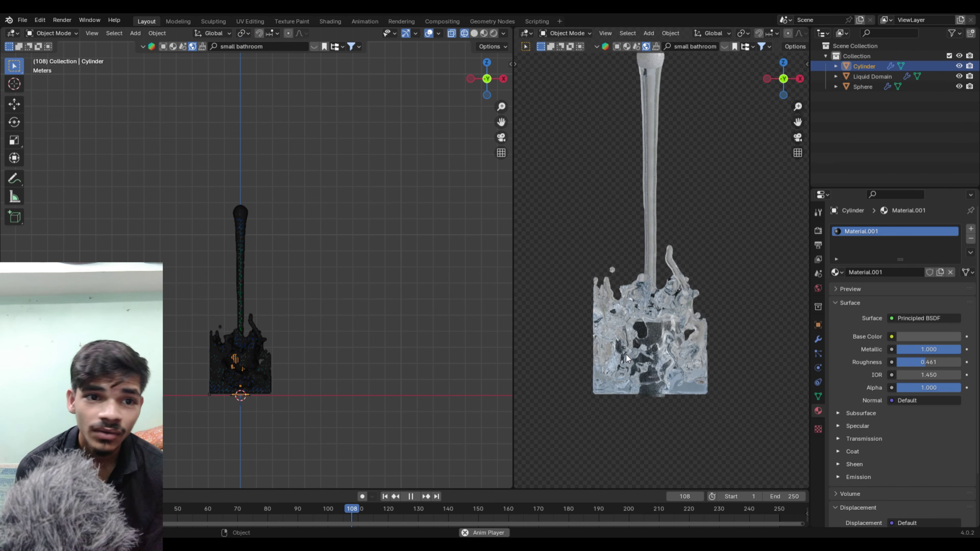
key(space)
middle_drag(270, 372, 302, 384)
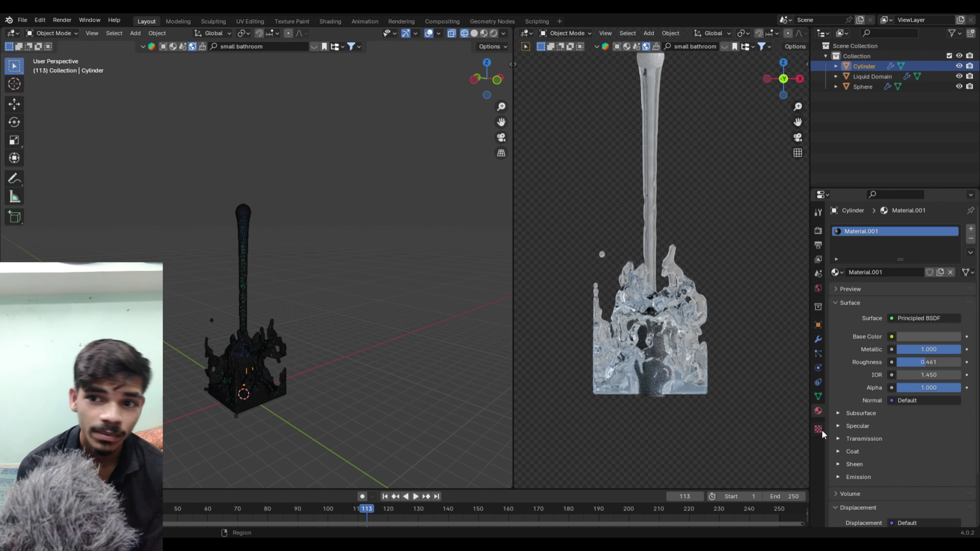
click(651, 243)
Turn off Mesh generation in the Liquid Domain's fluid settings
click(818, 368)
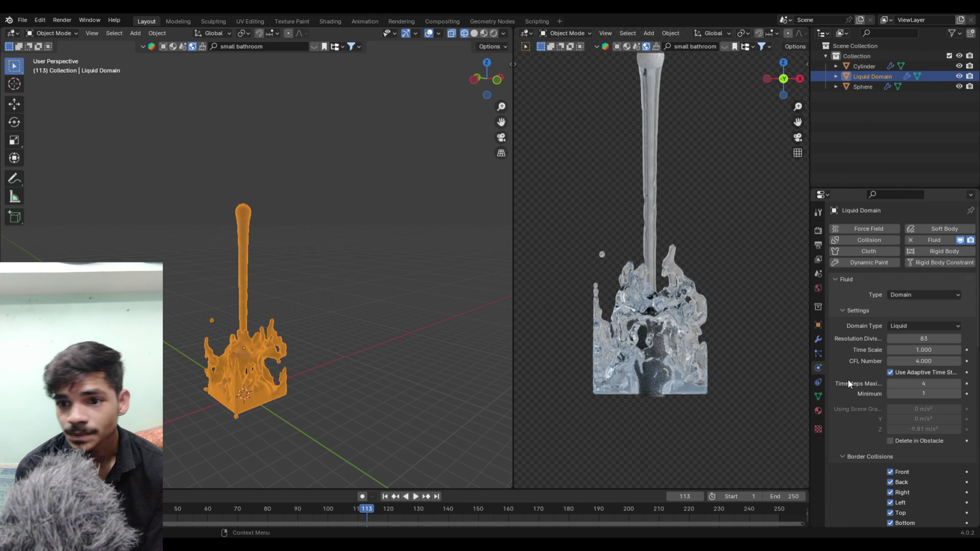
scroll(875, 452, down, 5)
scroll(873, 437, down, 5)
scroll(868, 463, down, 4)
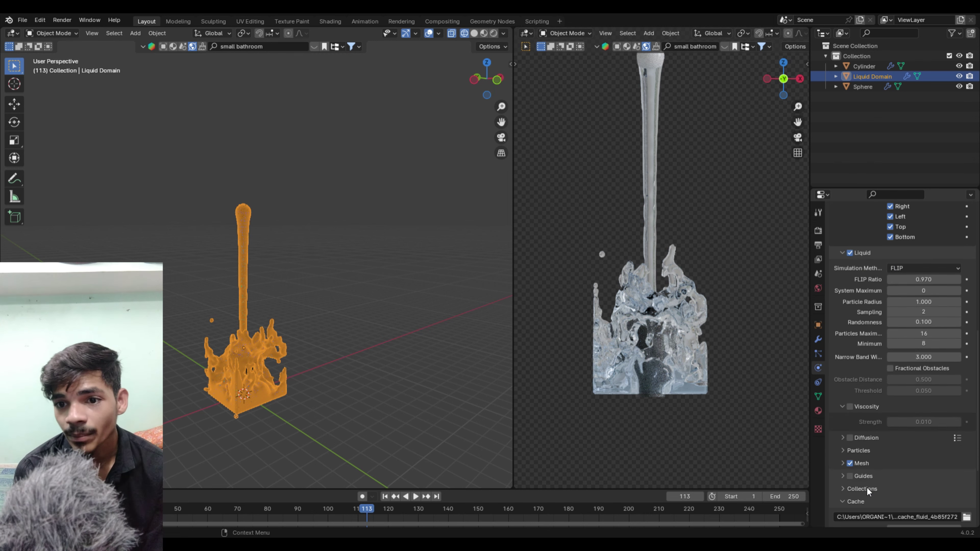
click(851, 463)
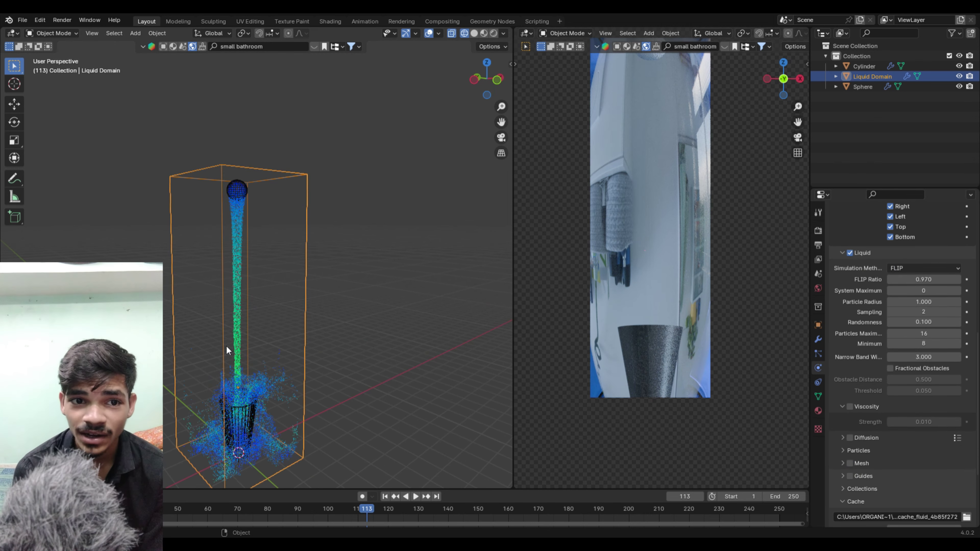
Briefly enter Edit Mode on the domain box, select and clear a face, then exit
key(Tab)
click(201, 335)
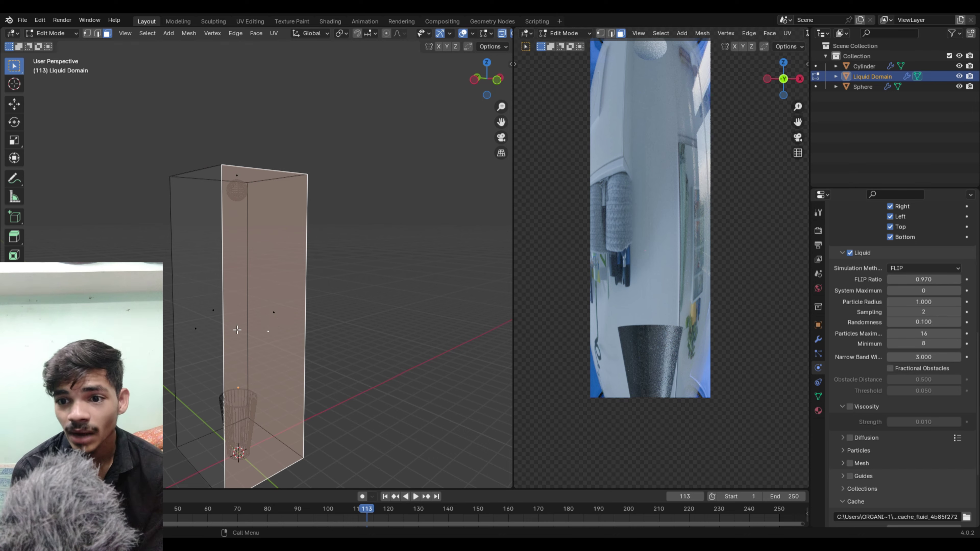
middle_drag(237, 330, 328, 324)
key(alt+a)
mouse_move(256, 324)
middle_down()
mouse_move(241, 339)
mouse_move(347, 301)
middle_up()
key(Tab)
Orbit and zoom both viewports to view the cup upright amid the liquid particles
mouse_move(575, 278)
middle_down()
mouse_move(656, 297)
mouse_move(690, 292)
mouse_move(602, 317)
middle_up()
middle_drag(348, 305, 247, 312)
scroll(884, 447, down, 5)
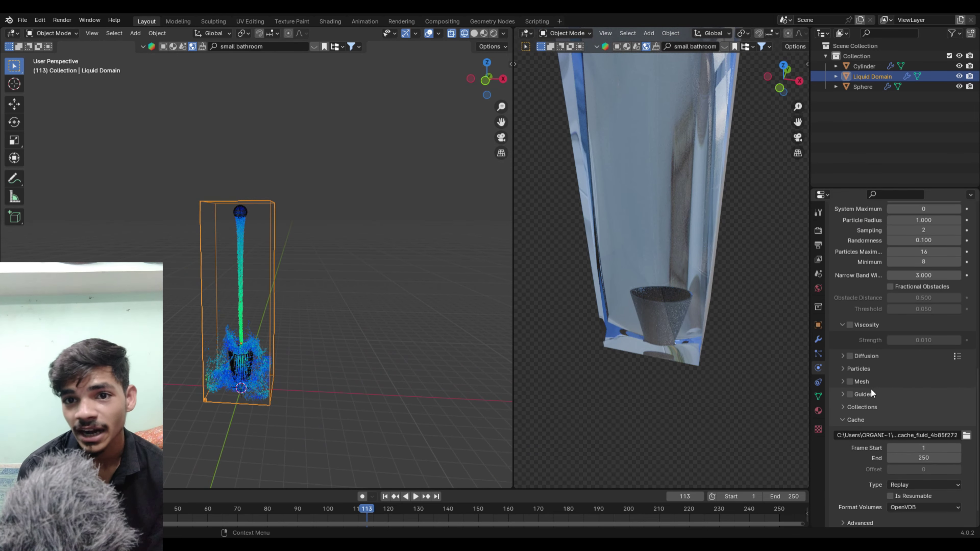
scroll(871, 388, down, 2)
scroll(871, 389, up, 4)
scroll(871, 388, up, 2)
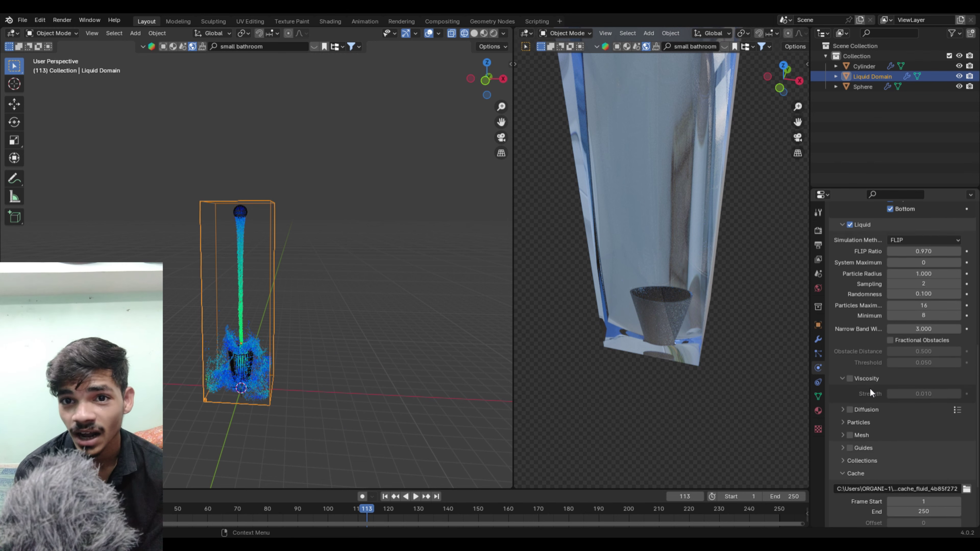
scroll(872, 369, up, 4)
scroll(871, 369, up, 5)
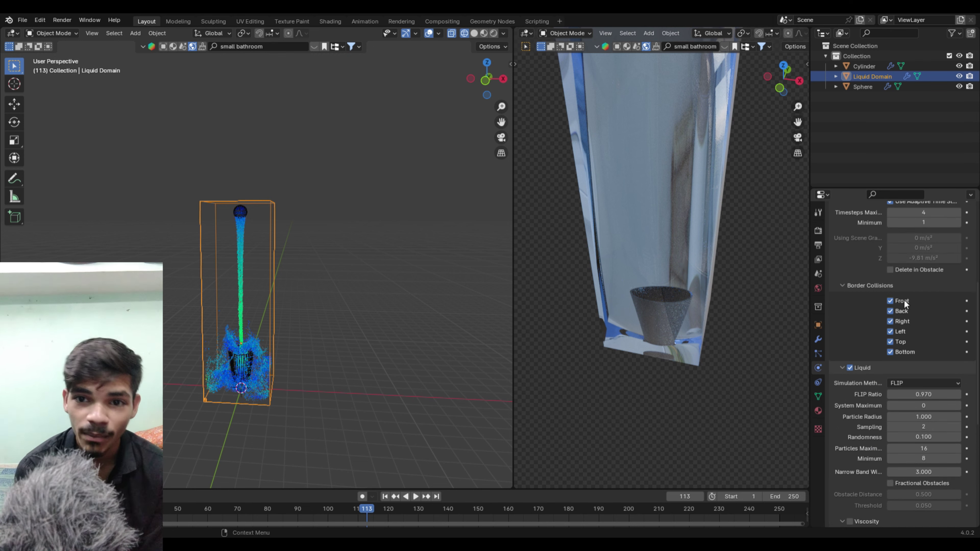
Disable the Front, Back, Left, Right and Top border collisions, keeping only Bottom
drag(894, 304, 893, 308)
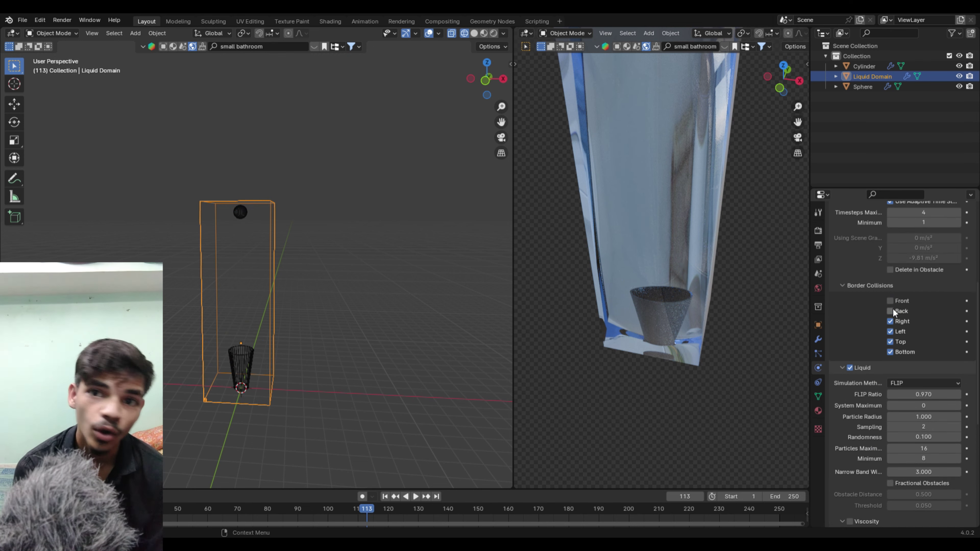
click(891, 321)
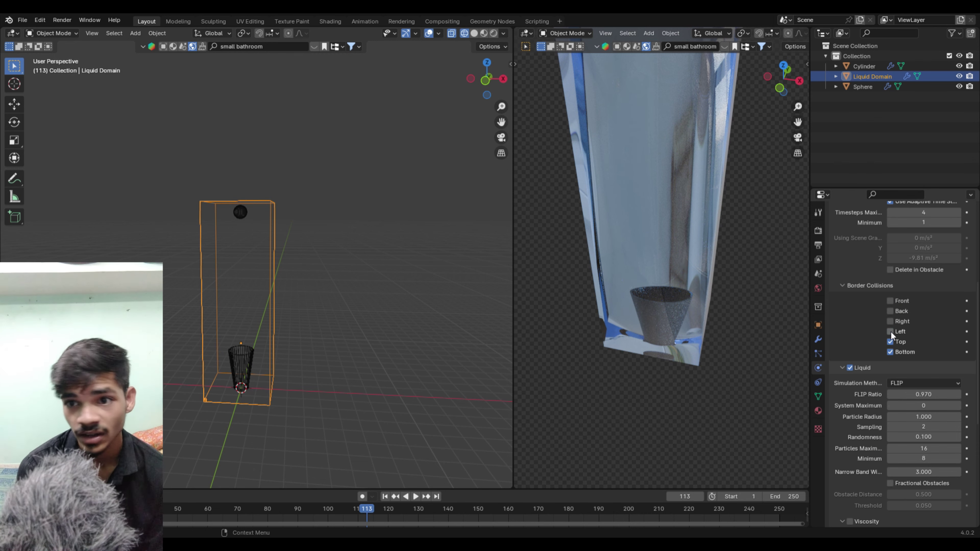
click(891, 342)
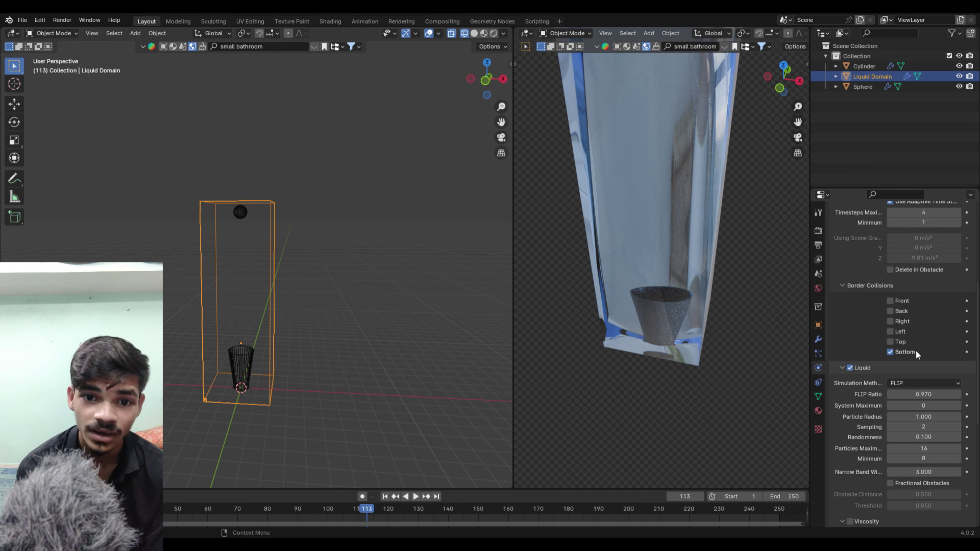
Rewind to the start, play the simulation, and stop back at frame 1
click(390, 496)
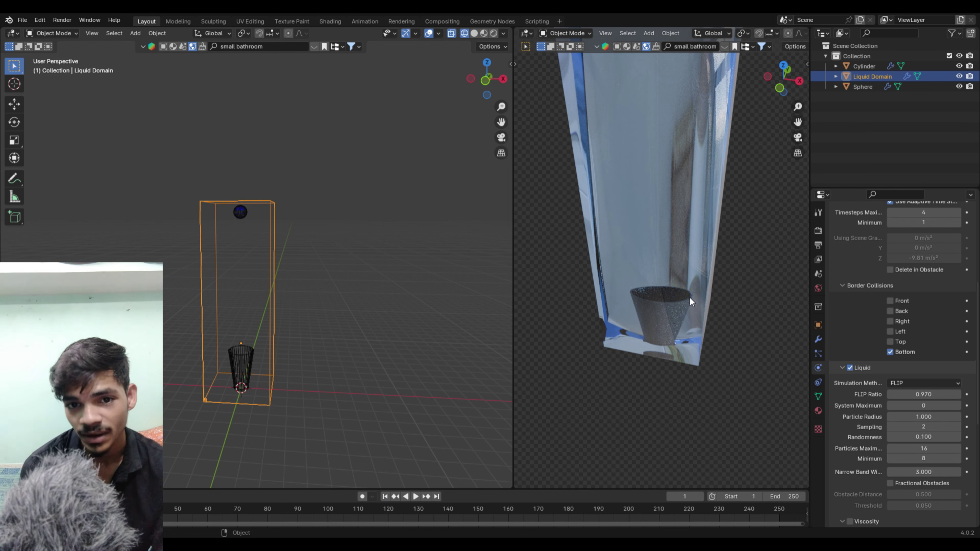
key(KP_1)
key(space)
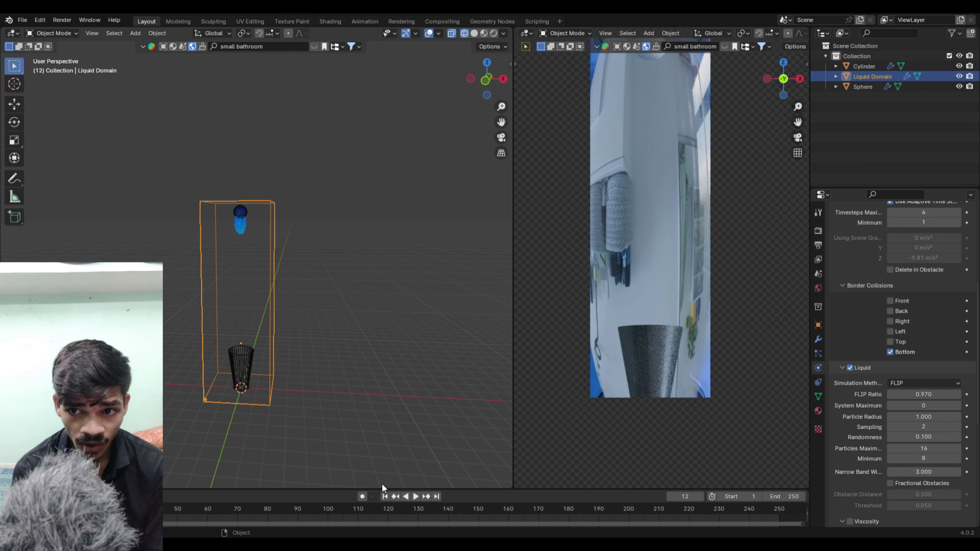
key(Escape)
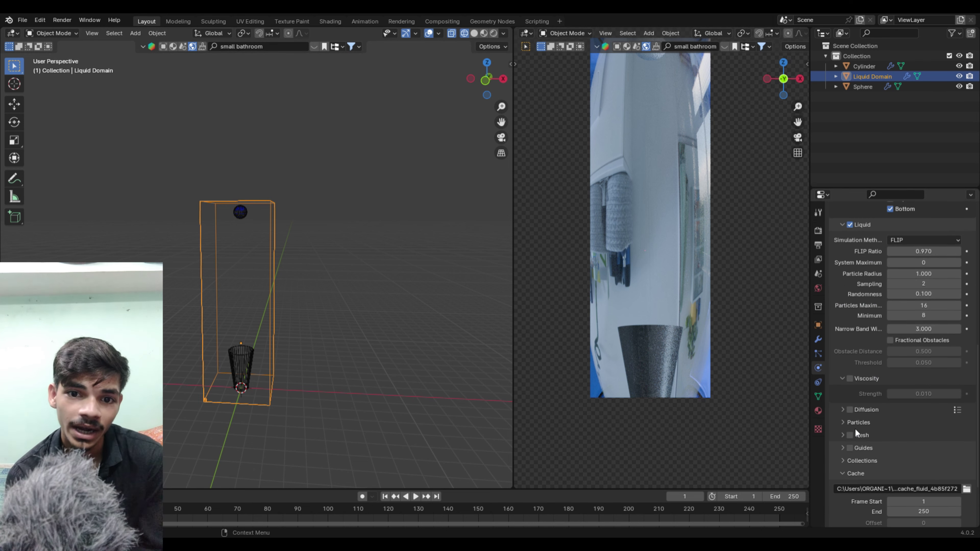
Re-enable Mesh on the liquid domain, replay the splash to frame 185, then rewind to frame 1
click(850, 436)
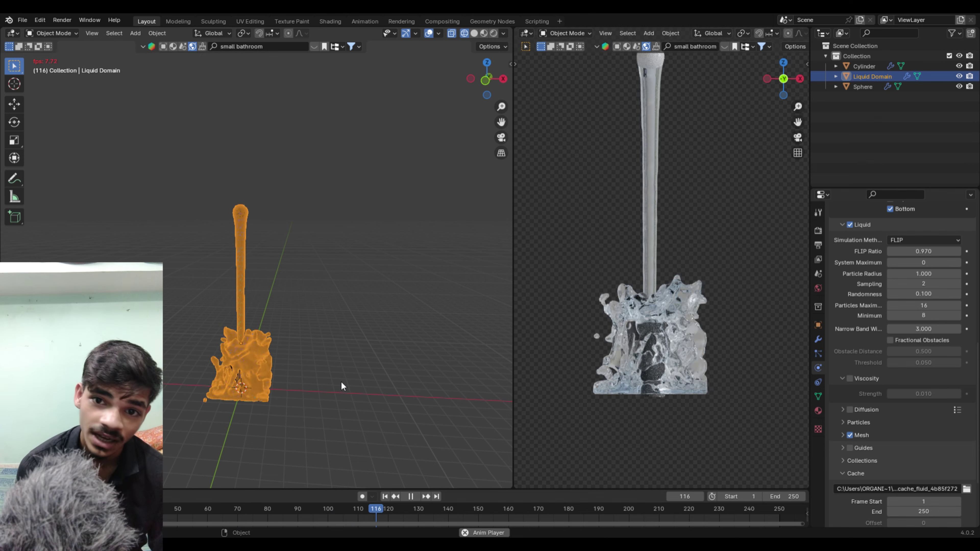
key(space)
mouse_move(584, 345)
middle_down()
mouse_move(712, 324)
mouse_move(709, 351)
mouse_move(757, 365)
mouse_move(739, 368)
middle_up()
key(space)
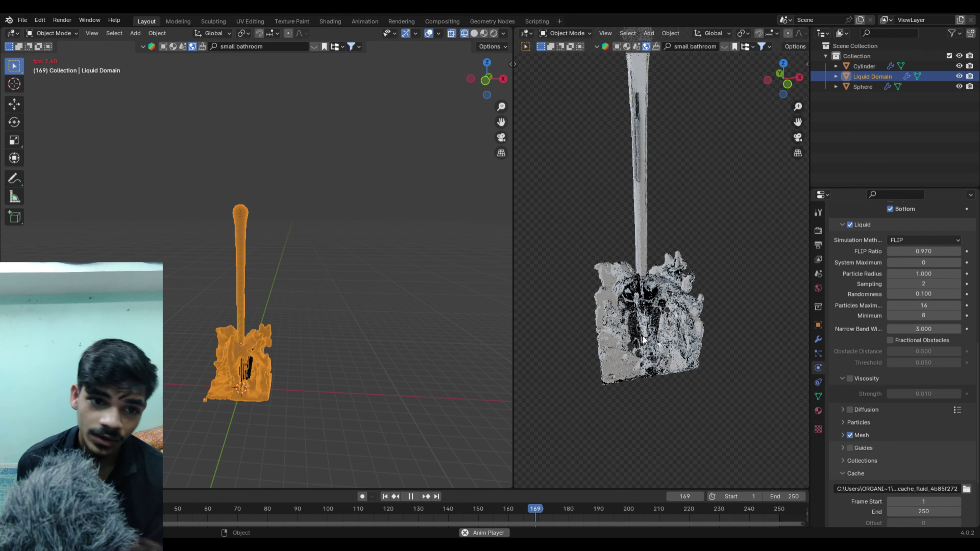
mouse_move(676, 328)
middle_down()
mouse_move(701, 312)
mouse_move(661, 319)
mouse_move(686, 355)
mouse_move(711, 351)
mouse_move(715, 368)
middle_up()
key(space)
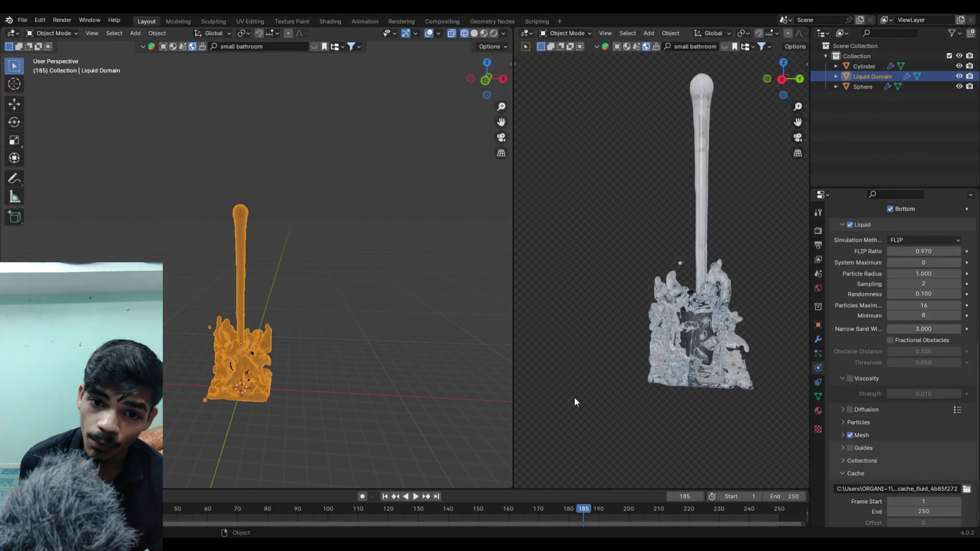
click(385, 497)
Orbit and zoom the view to see the tall domain box around the cup
middle_drag(304, 347, 534, 359)
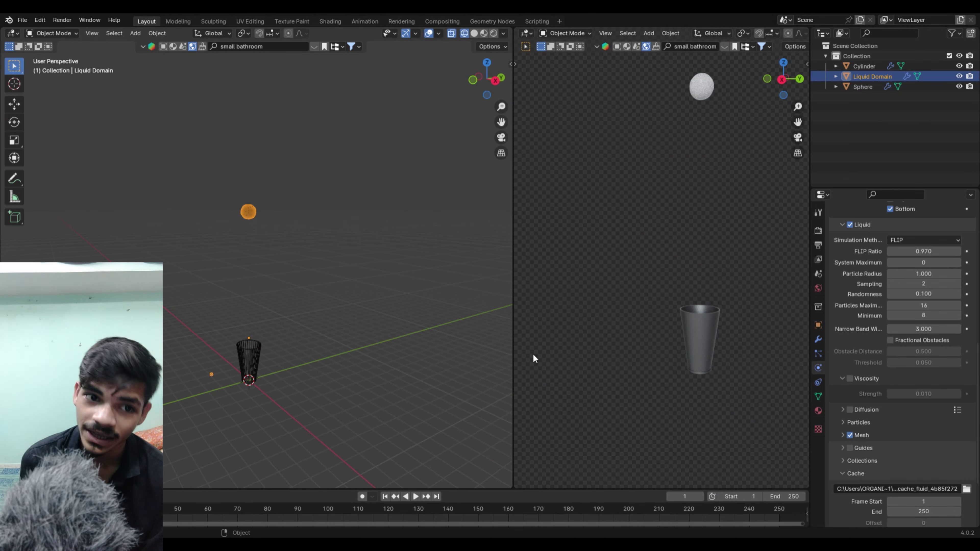
scroll(874, 399, down, 5)
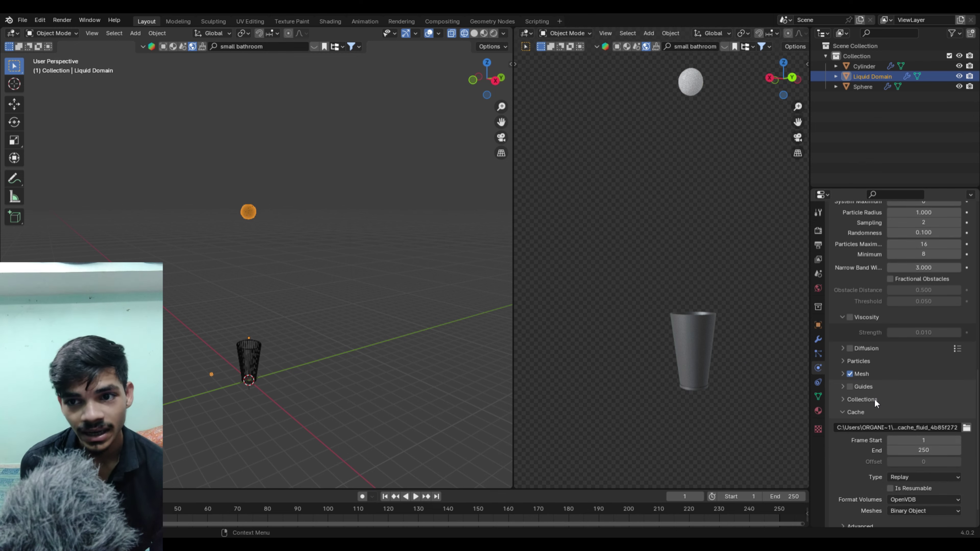
scroll(889, 399, up, 5)
scroll(889, 396, up, 3)
scroll(893, 379, up, 2)
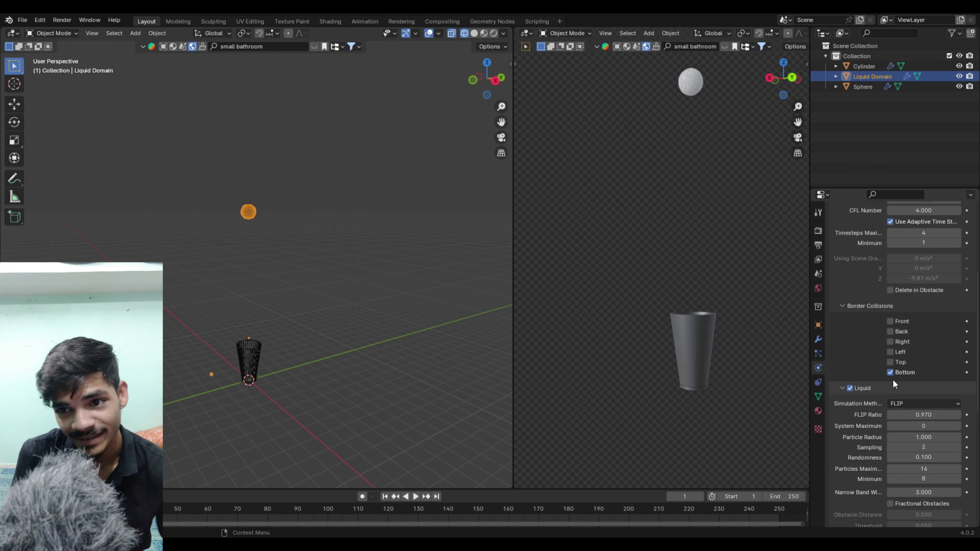
scroll(837, 442, down, 7)
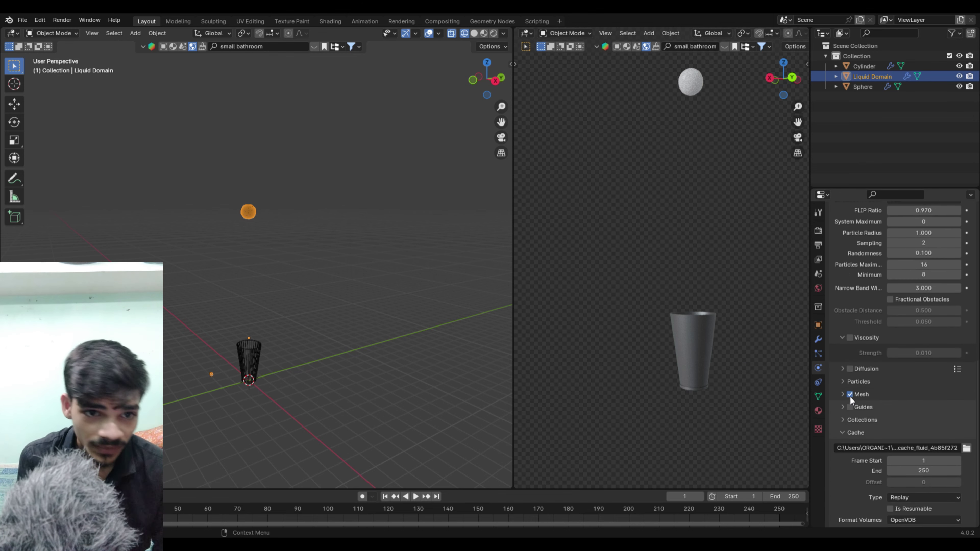
scroll(237, 421, up, 3)
Pan and orbit across the domain box, then scroll up to the Domain settings
middle_drag(237, 421, 276, 402)
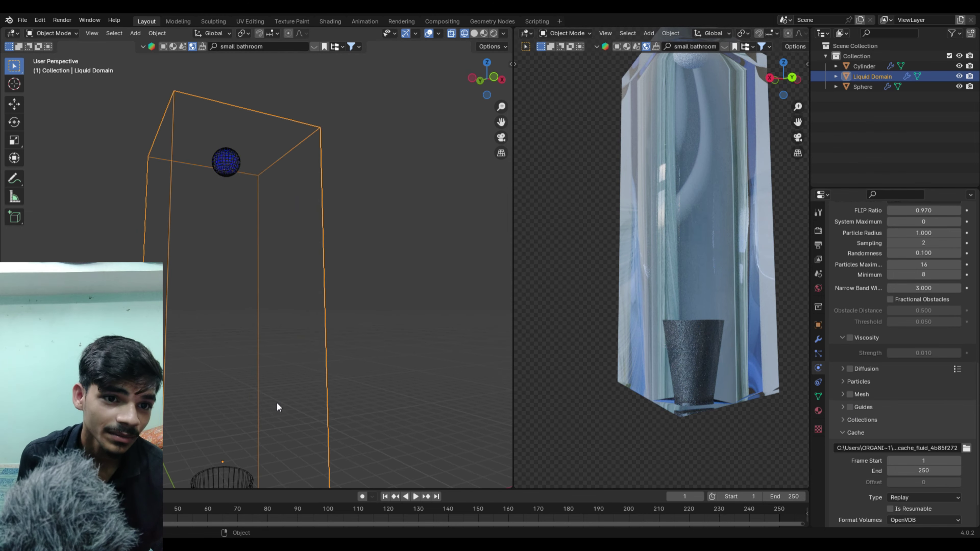
scroll(296, 256, up, 3)
mouse_move(308, 302)
shift+middle_down()
mouse_move(256, 364)
mouse_move(281, 380)
shift+middle_up()
shift+middle_drag(347, 359, 295, 377)
middle_drag(379, 346, 218, 397)
middle_drag(306, 429, 340, 424)
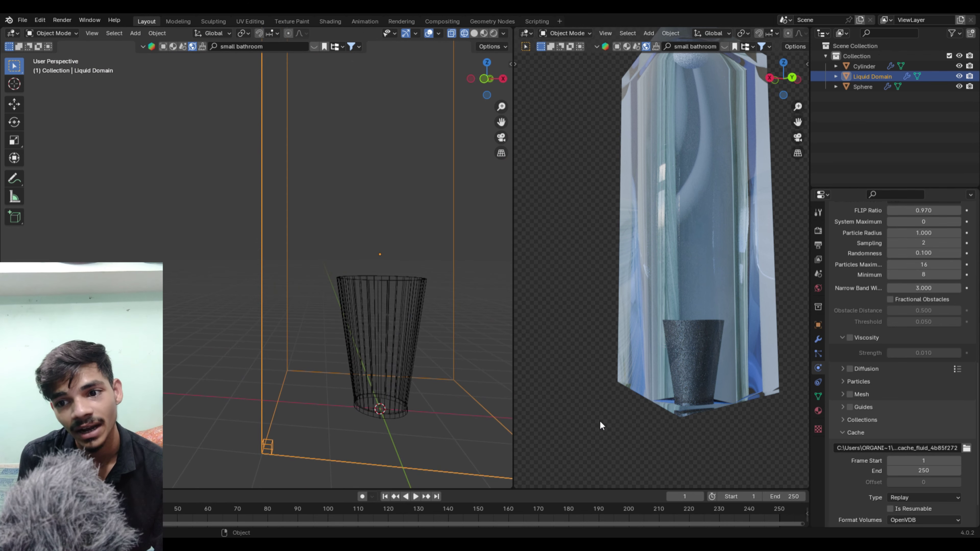
scroll(877, 344, up, 5)
scroll(877, 344, up, 5)
scroll(901, 338, up, 5)
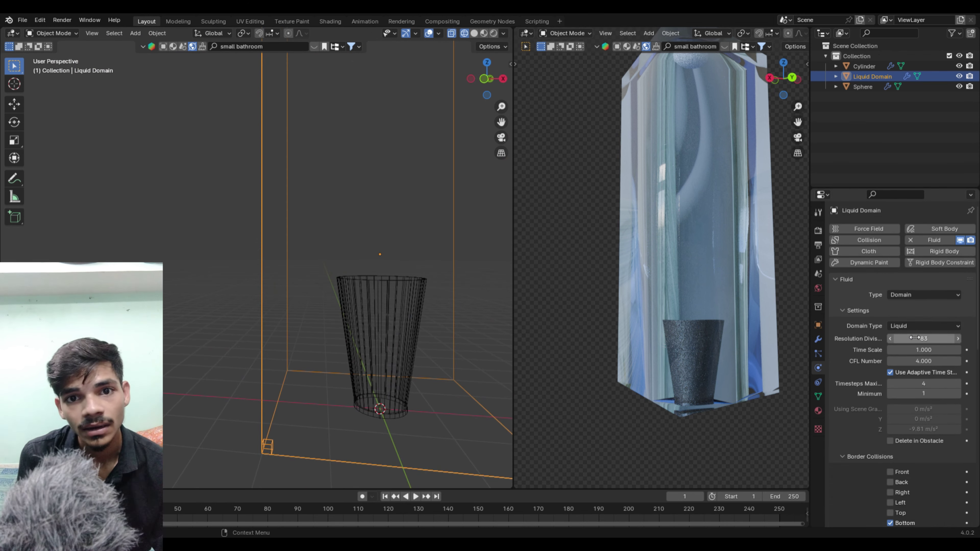
Raise the domain's Resolution Divisions to 199, test-play to frame 8, and rewind to frame 1
drag(924, 339, 957, 339)
key(space)
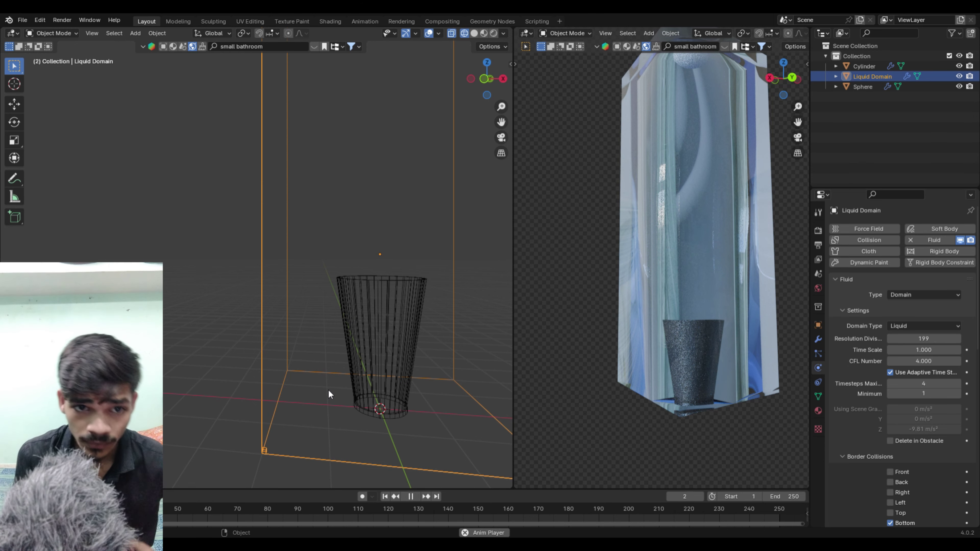
scroll(370, 319, down, 3)
key(space)
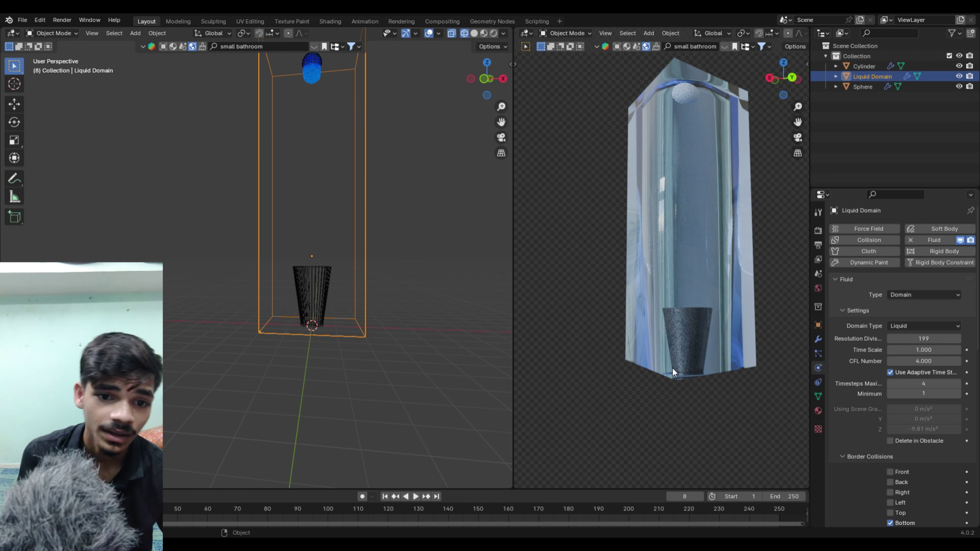
scroll(854, 413, down, 10)
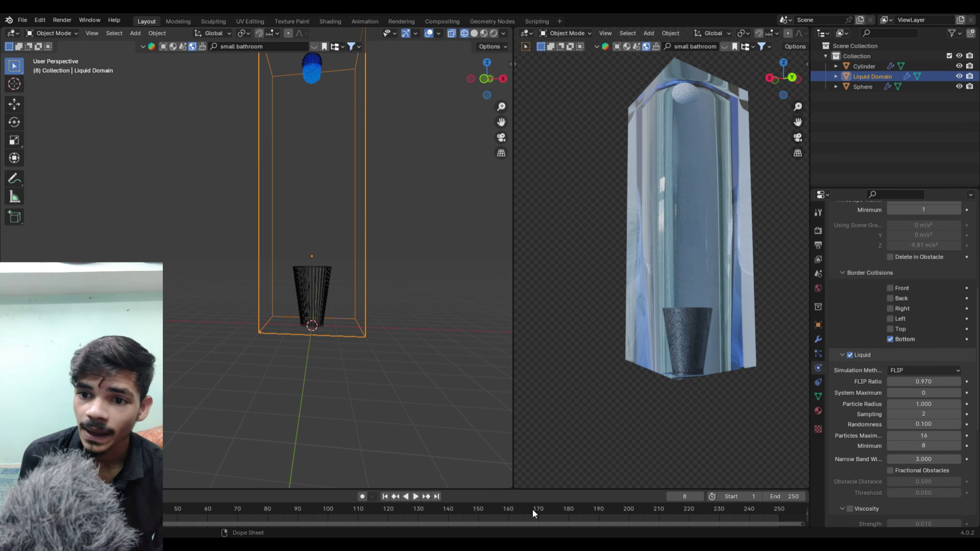
click(385, 496)
Scroll through the liquid domain's Physics properties to review its settings
scroll(878, 436, down, 5)
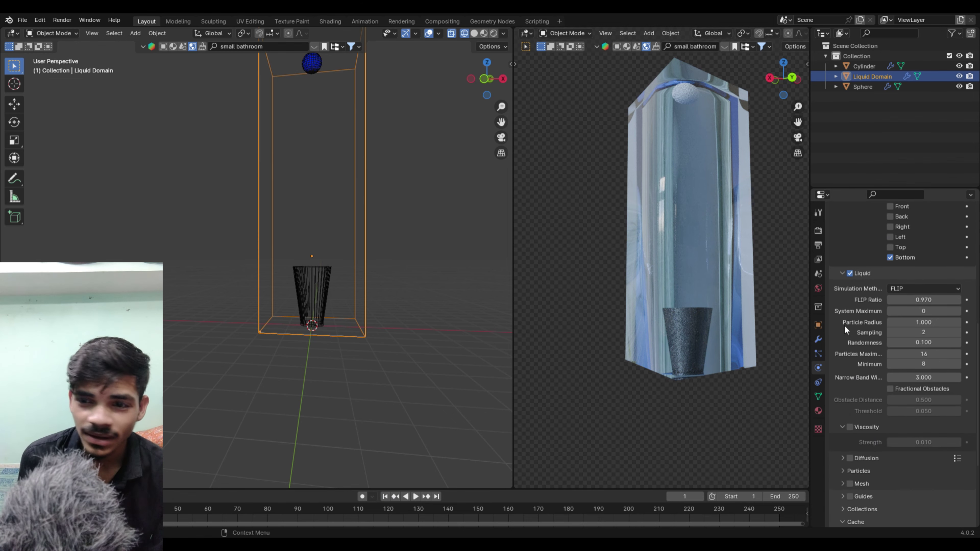
scroll(855, 438, down, 4)
scroll(856, 445, up, 9)
scroll(852, 371, up, 2)
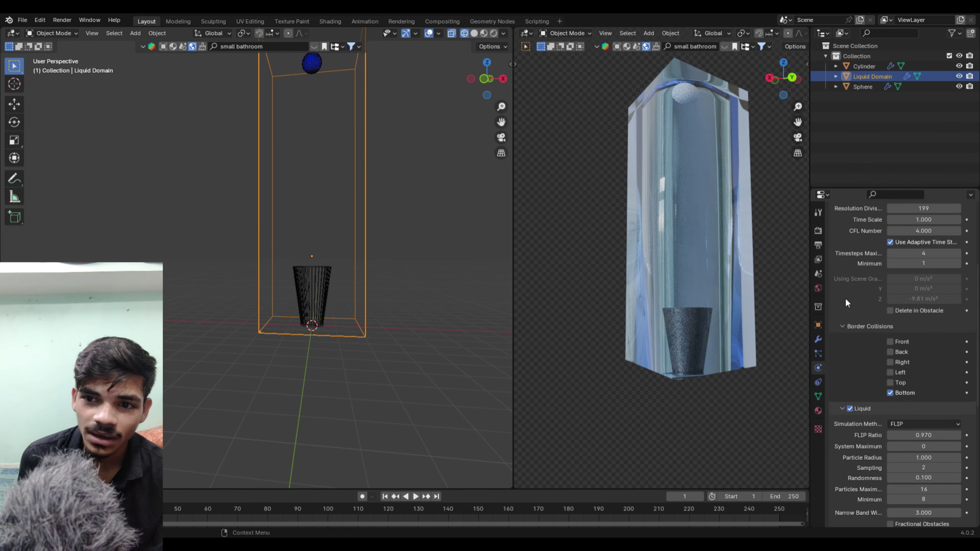
scroll(848, 297, up, 7)
scroll(855, 394, down, 7)
scroll(853, 410, down, 8)
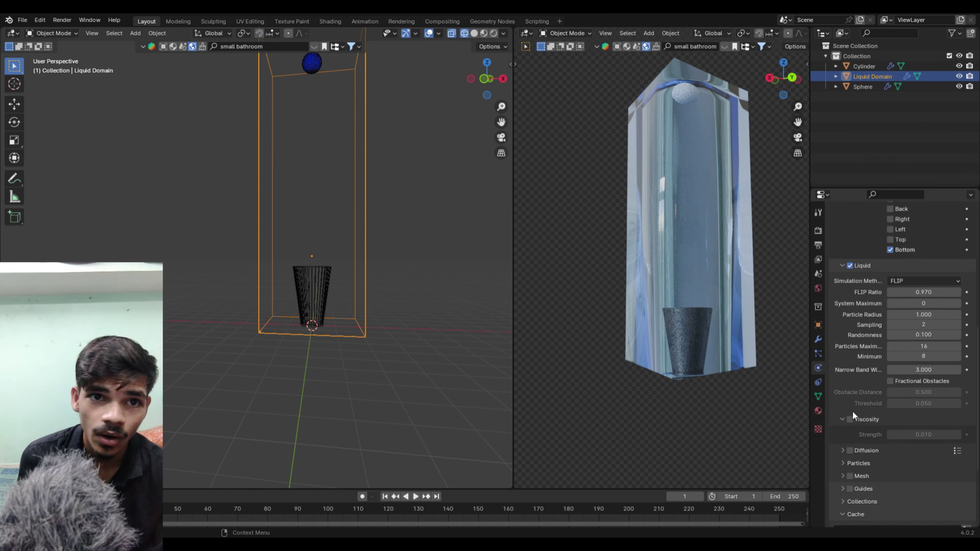
scroll(852, 411, down, 3)
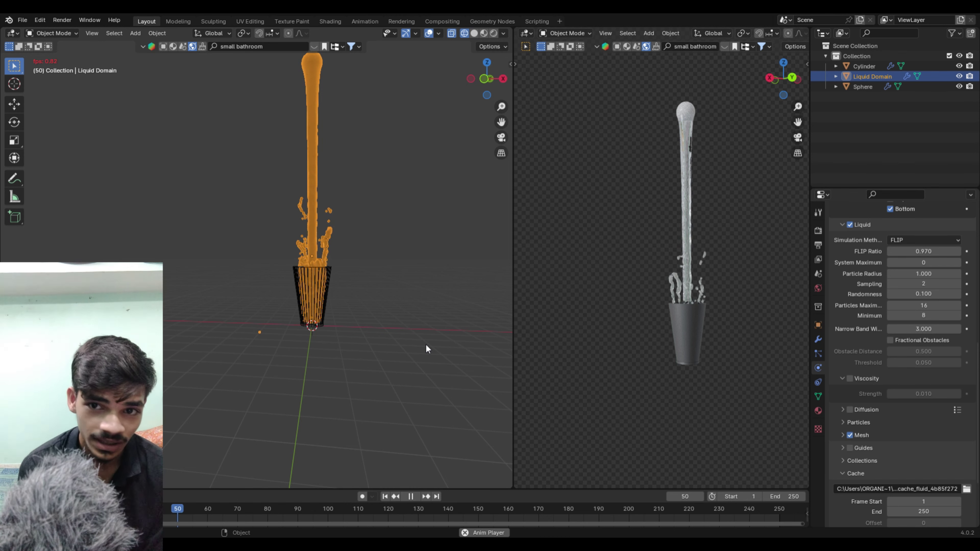
Pause playback at frame 51 and zoom and orbit toward the fluid blobs
key(space)
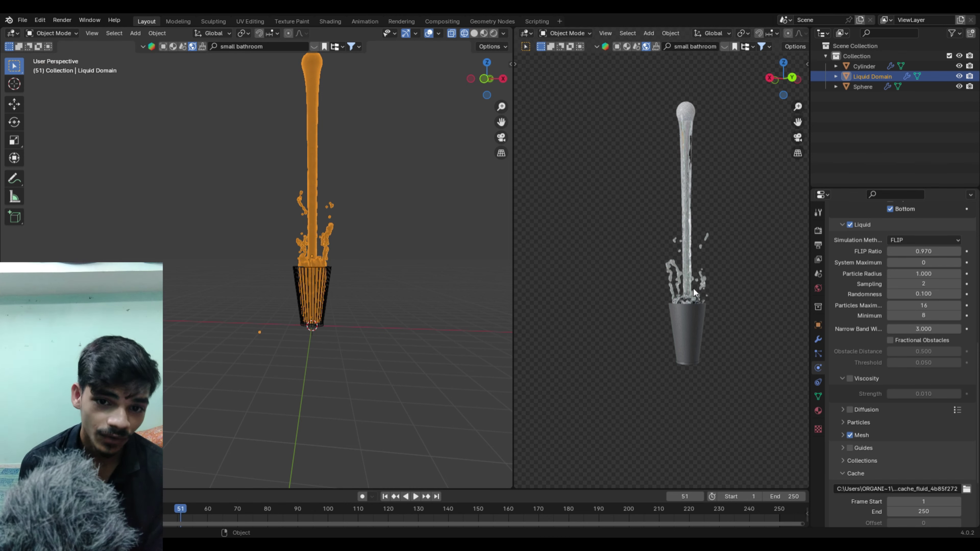
scroll(672, 293, up, 3)
scroll(676, 299, up, 3)
scroll(674, 333, up, 3)
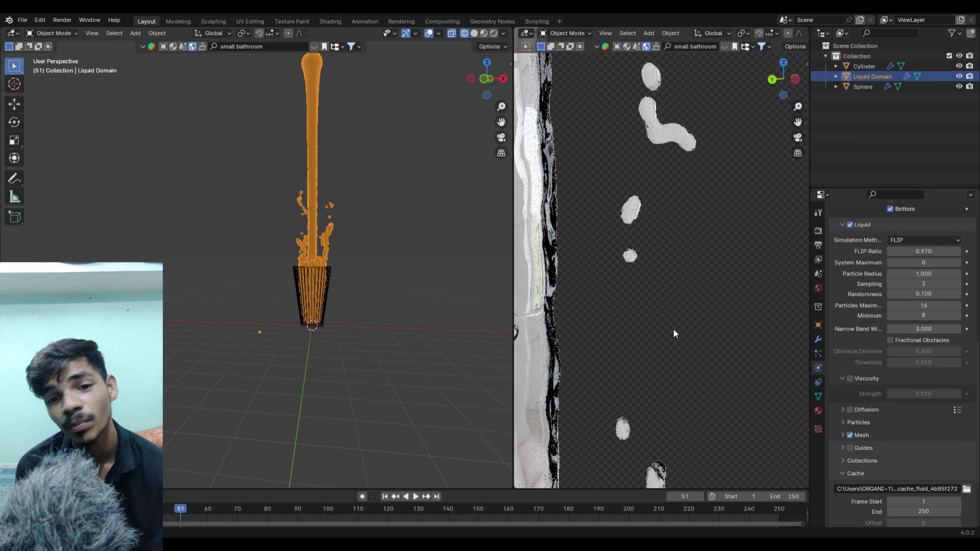
mouse_move(675, 333)
middle_down()
mouse_move(672, 351)
mouse_move(563, 277)
mouse_move(642, 328)
mouse_move(591, 333)
mouse_move(701, 338)
mouse_move(705, 356)
middle_up()
Zoom in closely on the meshed splashes, back out, and rewind to frame 1
scroll(610, 260, up, 1)
scroll(598, 241, up, 2)
scroll(614, 267, up, 2)
scroll(635, 307, up, 3)
scroll(611, 338, up, 2)
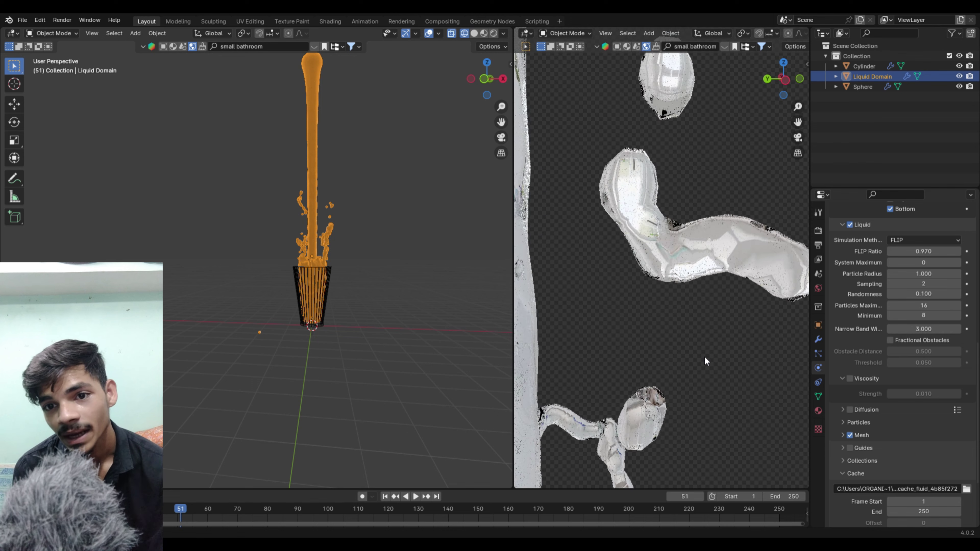
scroll(705, 361, up, 2)
scroll(698, 367, up, 3)
scroll(698, 355, up, 1)
scroll(674, 365, up, 2)
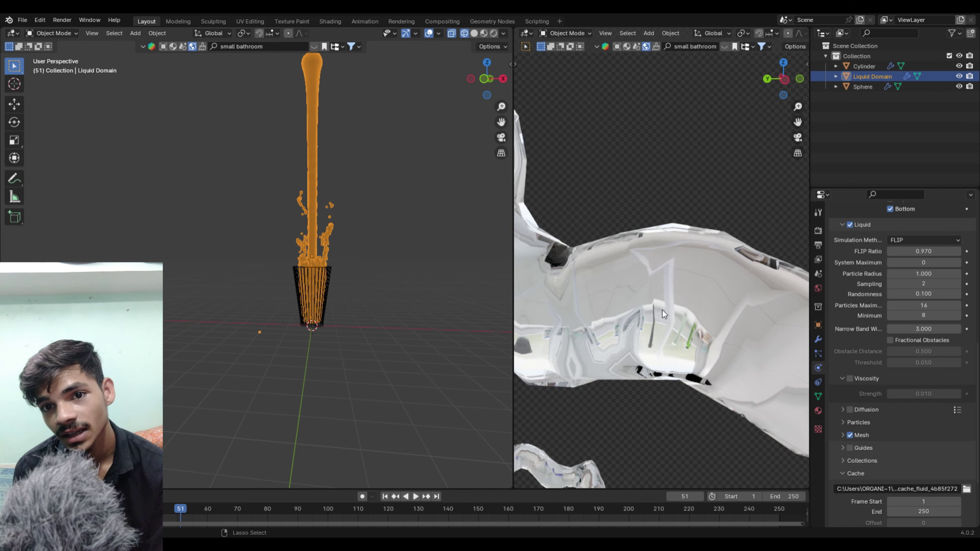
scroll(662, 313, down, 1)
scroll(660, 328, down, 3)
scroll(652, 356, down, 2)
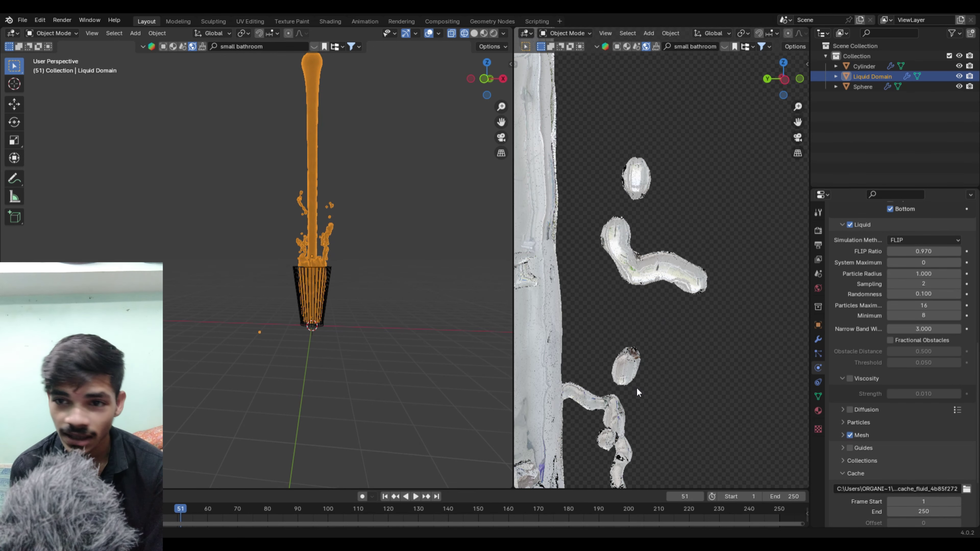
click(385, 497)
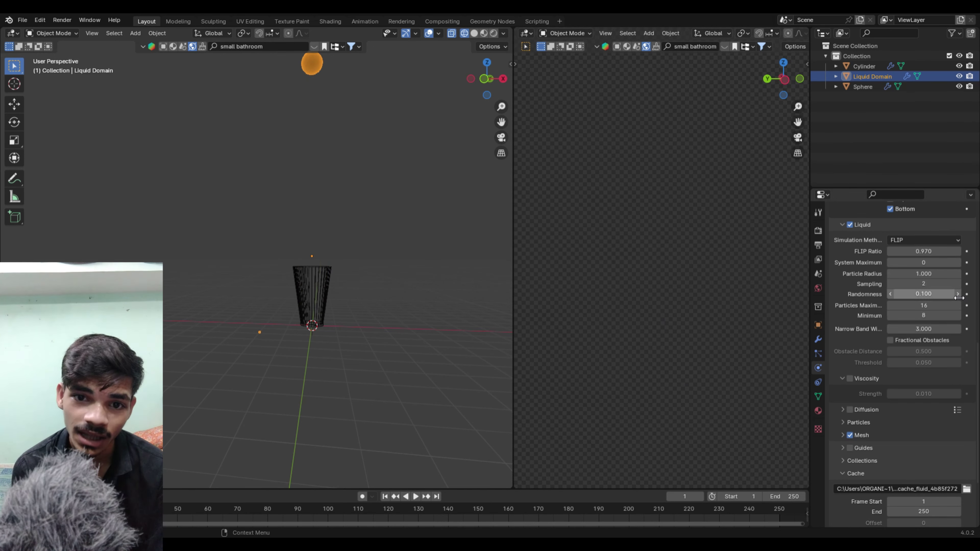
Lower the liquid domain's Resolution Divisions to 48
scroll(940, 297, up, 5)
scroll(940, 297, up, 5)
scroll(941, 297, up, 1)
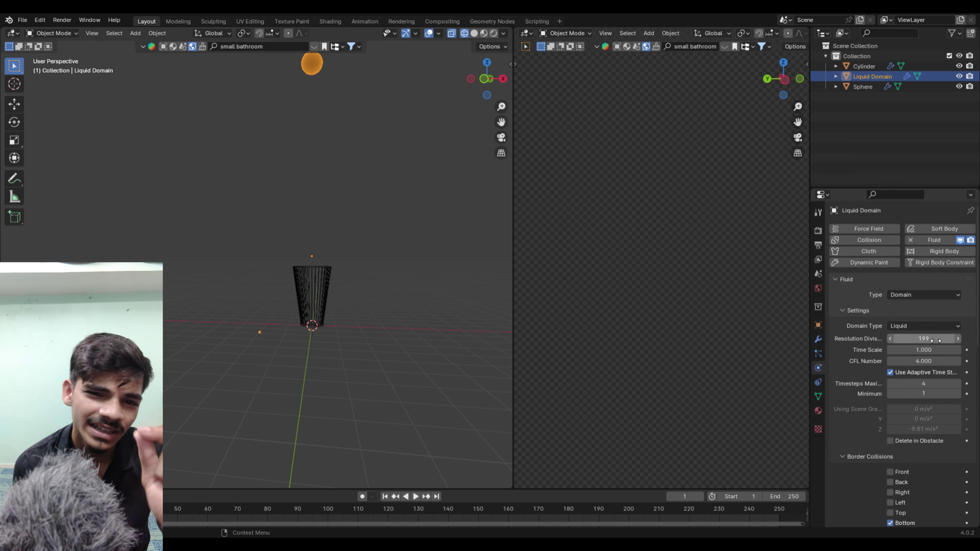
drag(927, 342, 915, 339)
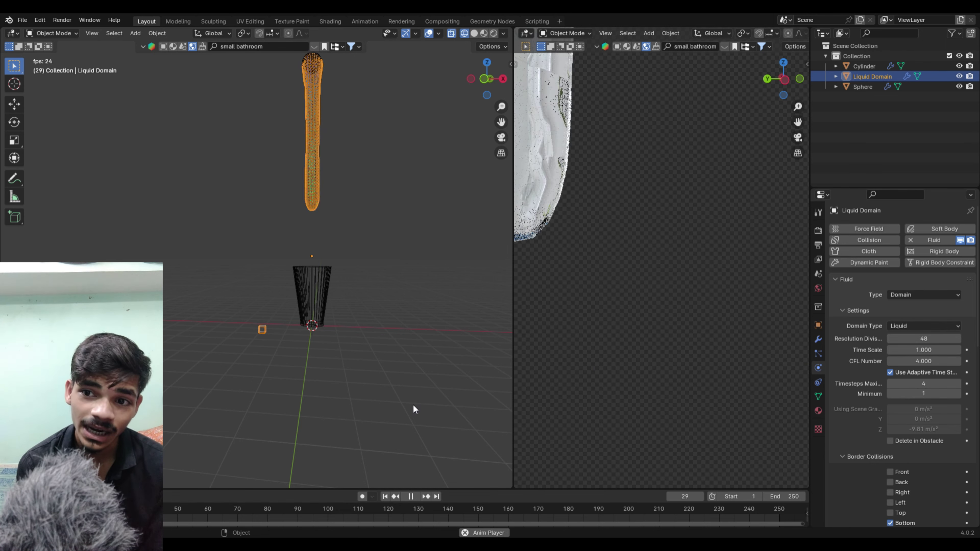
Pause playback at frame 60 and orbit around the liquid mesh
key(space)
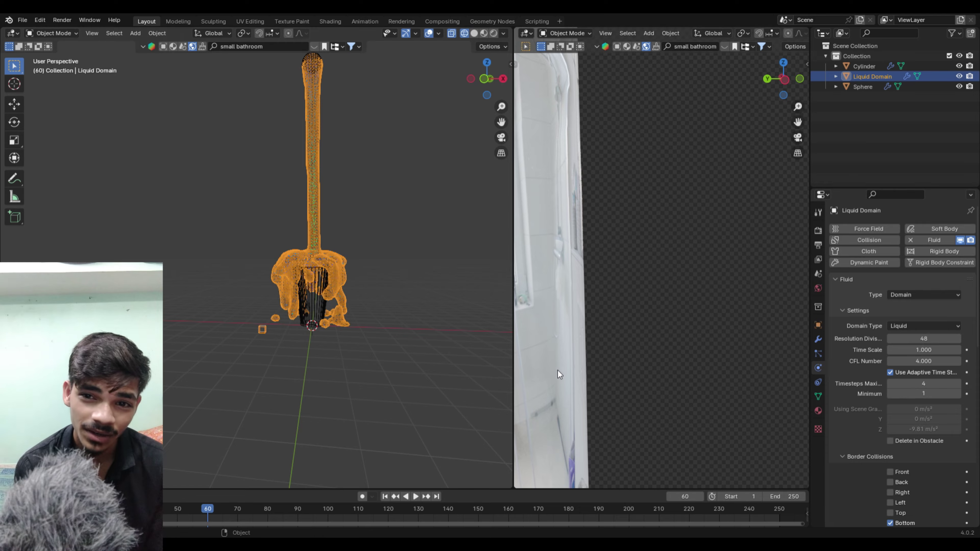
middle_drag(574, 370, 665, 253)
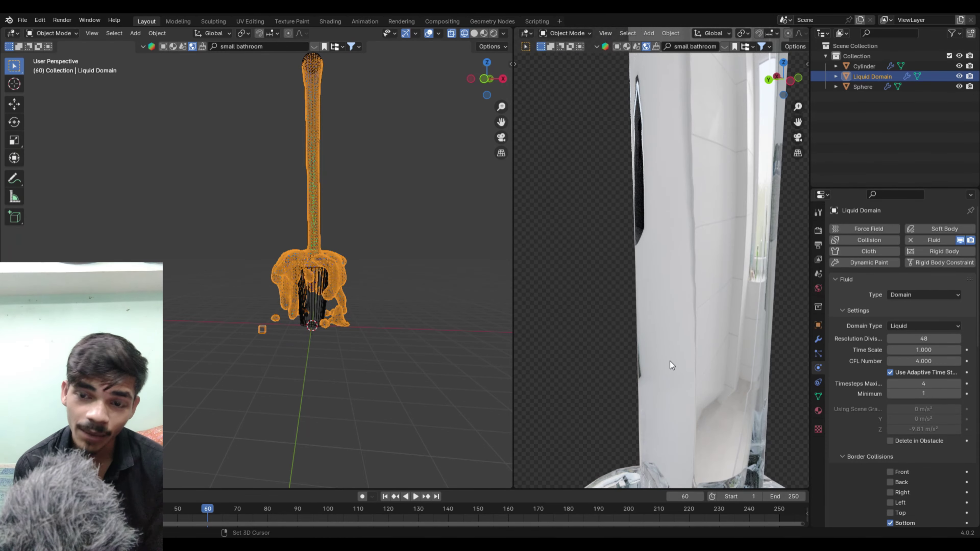
scroll(671, 361, down, 5)
scroll(637, 331, down, 3)
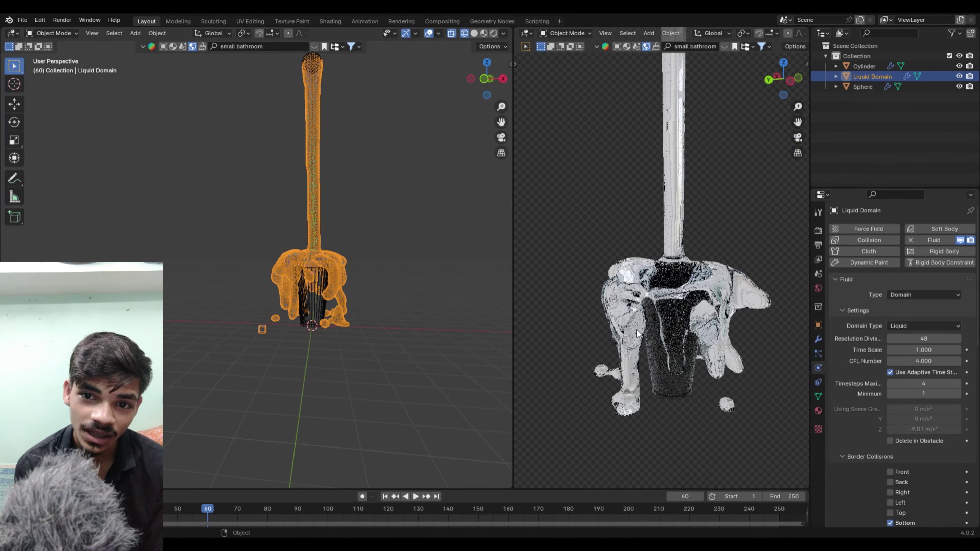
middle_drag(637, 330, 701, 432)
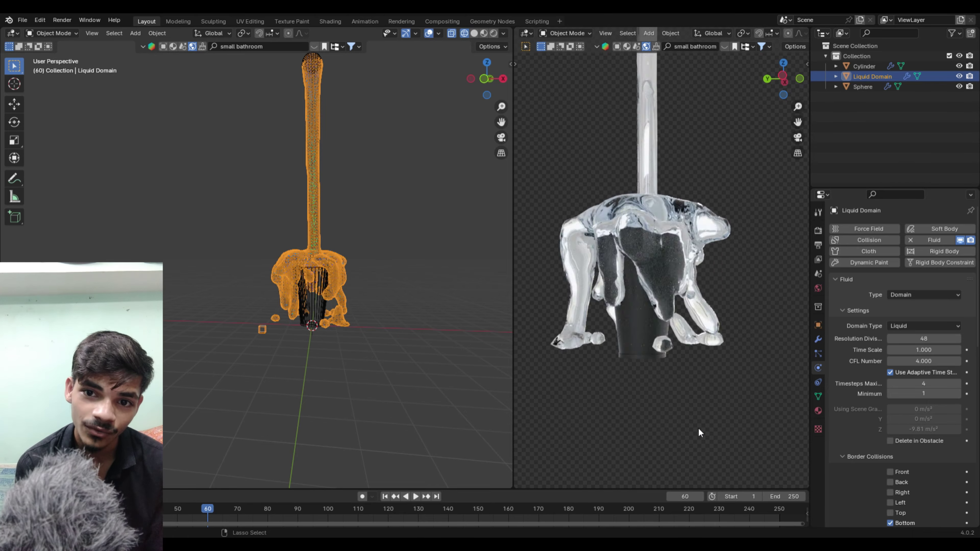
Zoom in and out and reposition the rendered view to centre the whole fountain
scroll(694, 413, up, 8)
scroll(686, 388, down, 5)
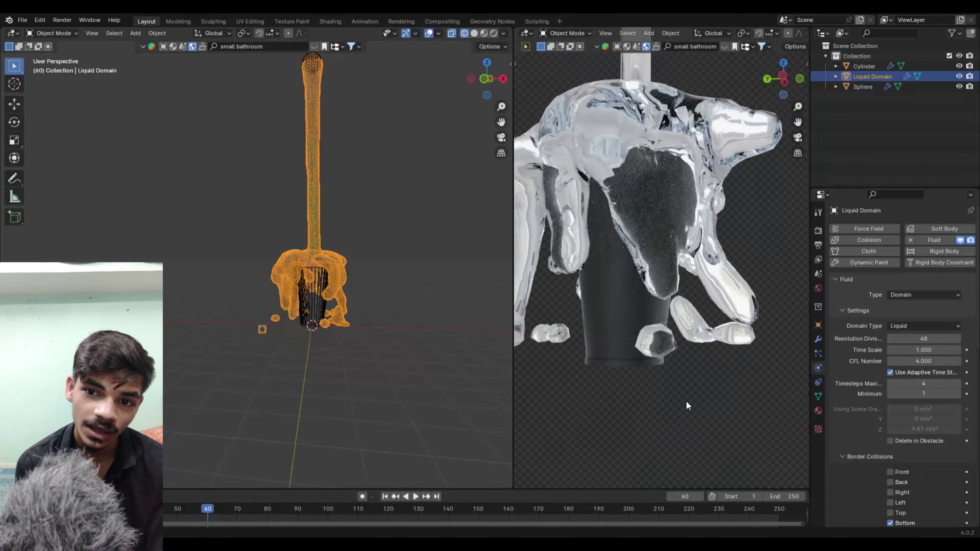
scroll(687, 402, up, 2)
scroll(683, 404, up, 2)
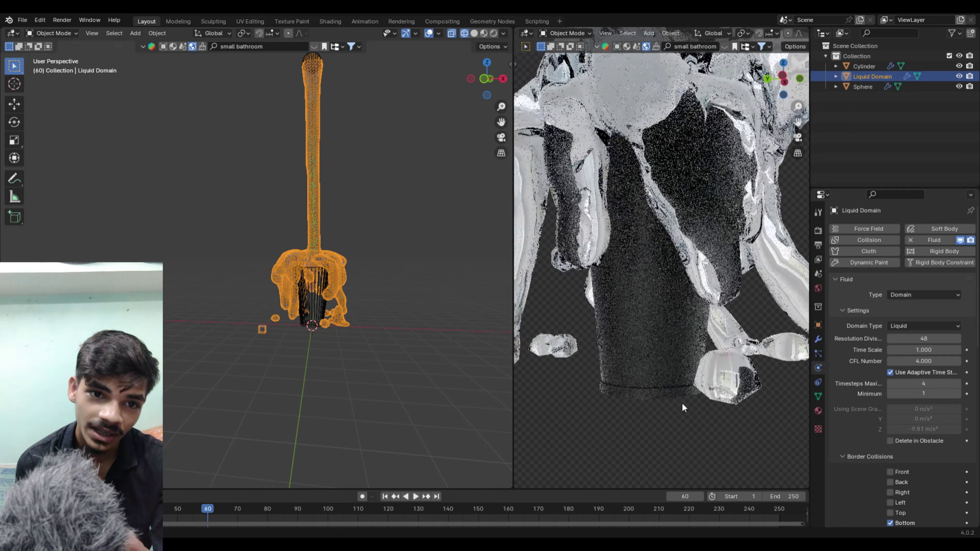
scroll(628, 412, up, 3)
scroll(669, 386, down, 2)
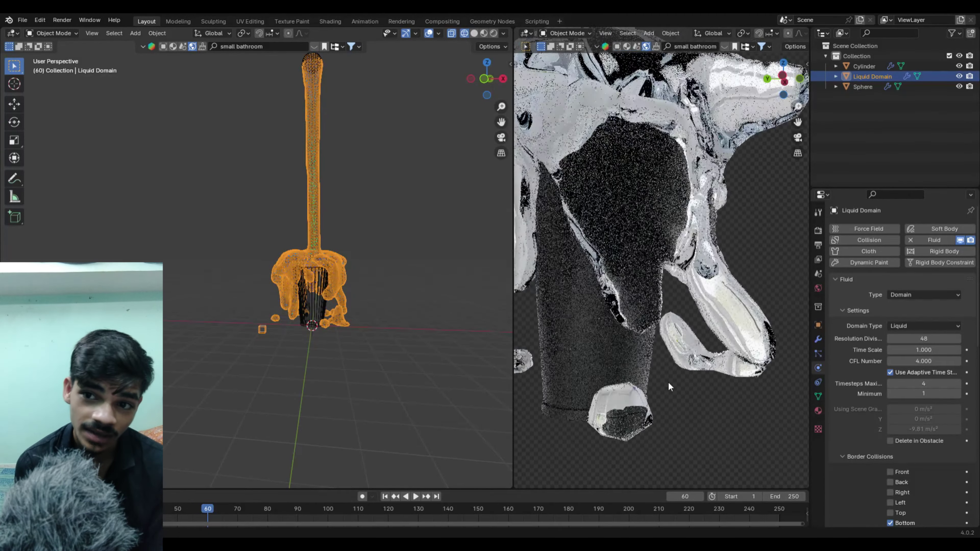
scroll(652, 374, down, 2)
ctrl+scroll(629, 357, down, 3)
ctrl+scroll(683, 366, down, 2)
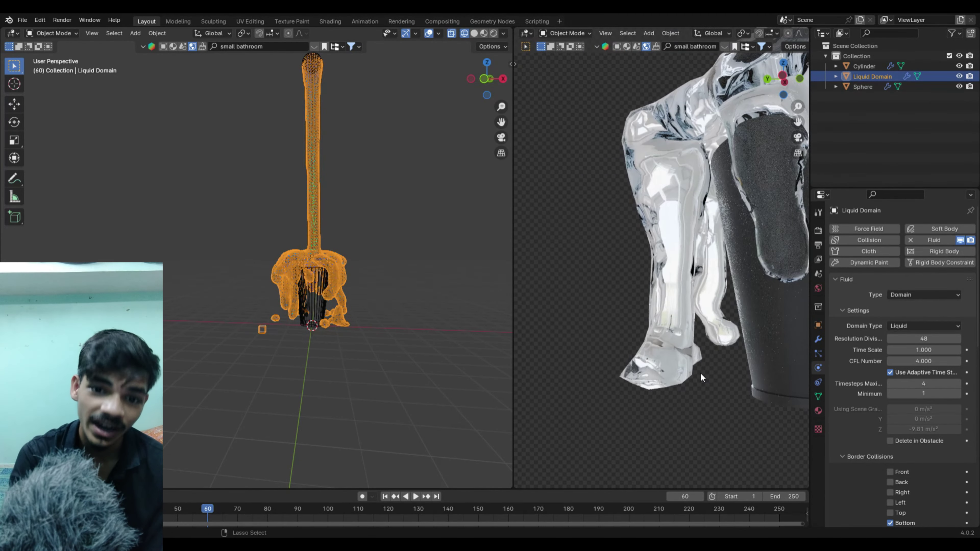
ctrl+scroll(701, 372, down, 3)
shift+middle_drag(718, 376, 527, 382)
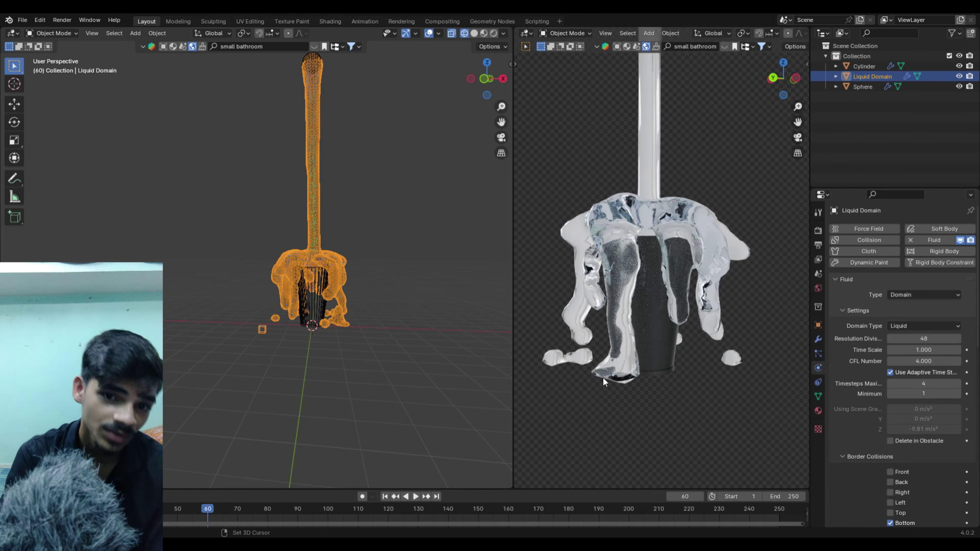
shift+middle_drag(603, 377, 640, 385)
Orbit the wireframe and rendered views to new angles around the cup
key(shift+space)
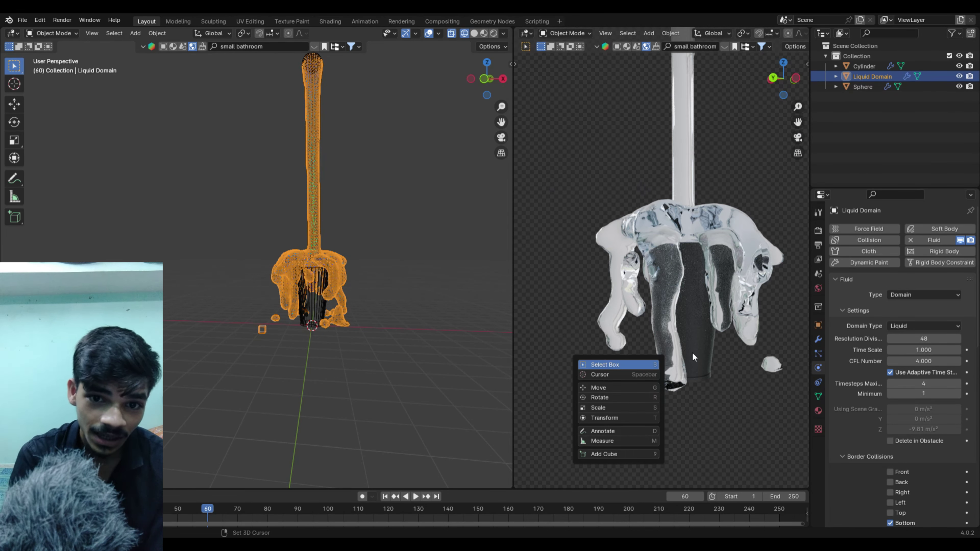
key(shift+space)
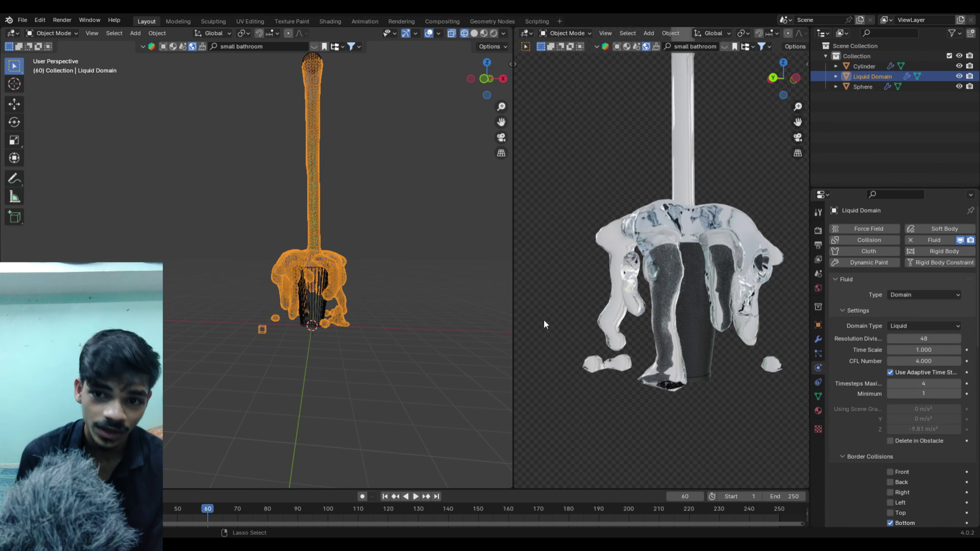
middle_drag(439, 356, 390, 362)
middle_drag(668, 335, 689, 335)
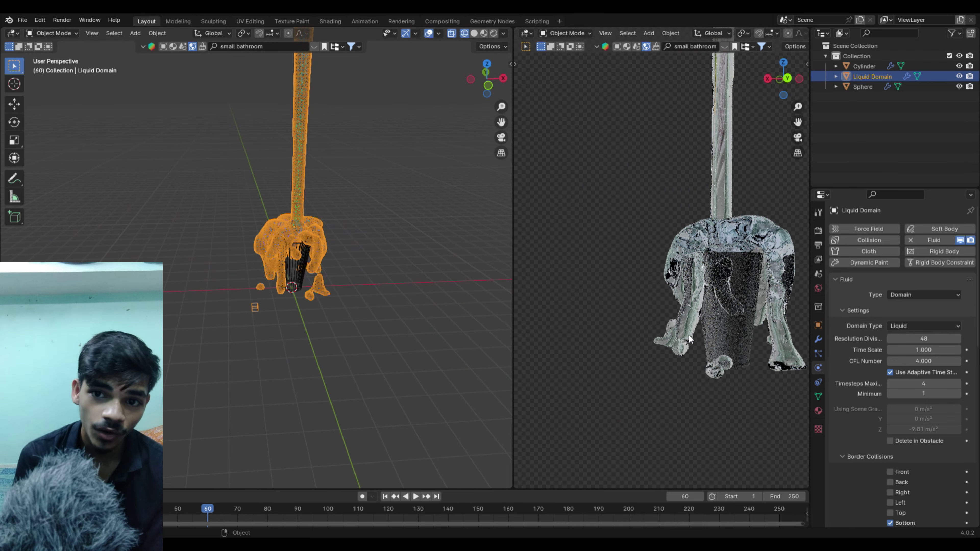
Play the simulation, pause at frame 106 to orbit around the fountain, then resume
key(space)
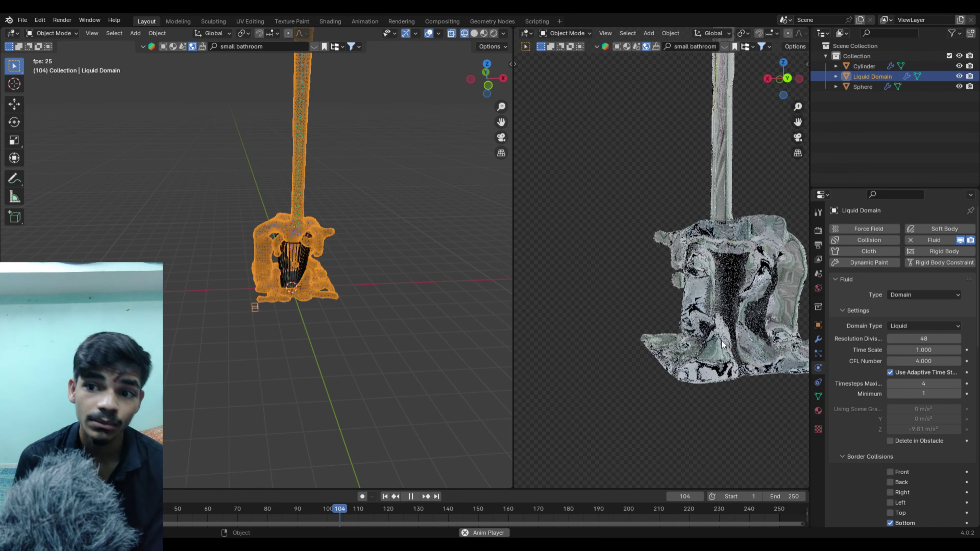
key(space)
middle_drag(721, 337, 647, 350)
key(shift+a)
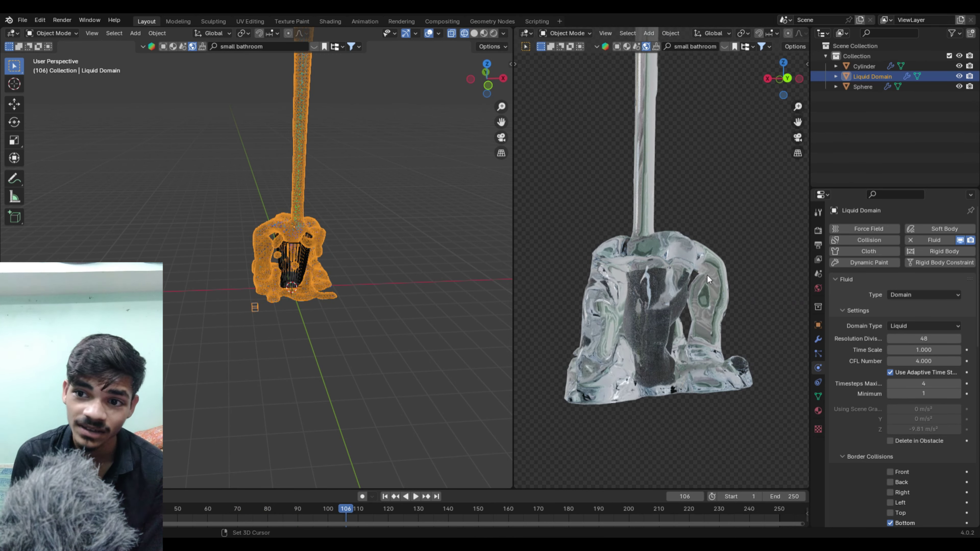
middle_drag(681, 436, 652, 434)
key(space)
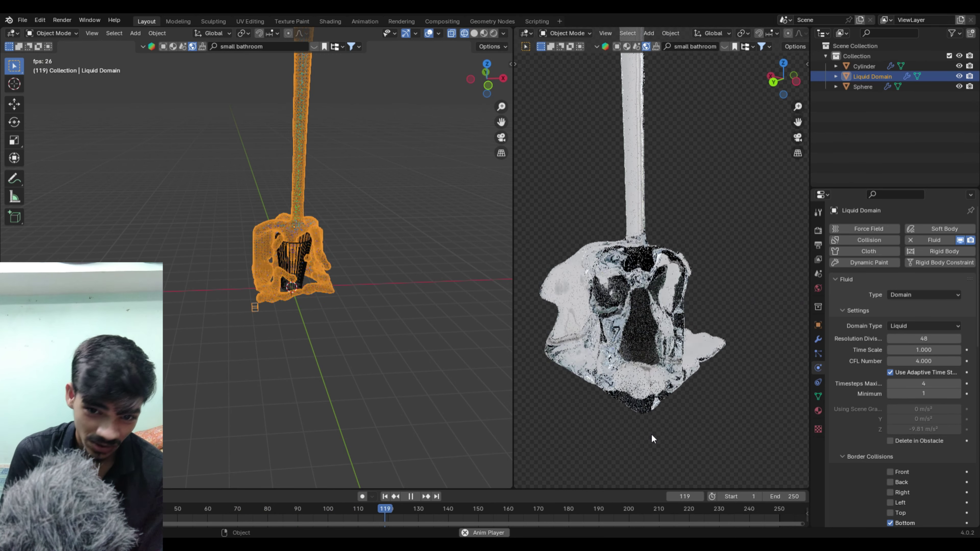
Rewind to frame 1, replay the 95-division simulation to frame 88, then return to frame 1
click(411, 496)
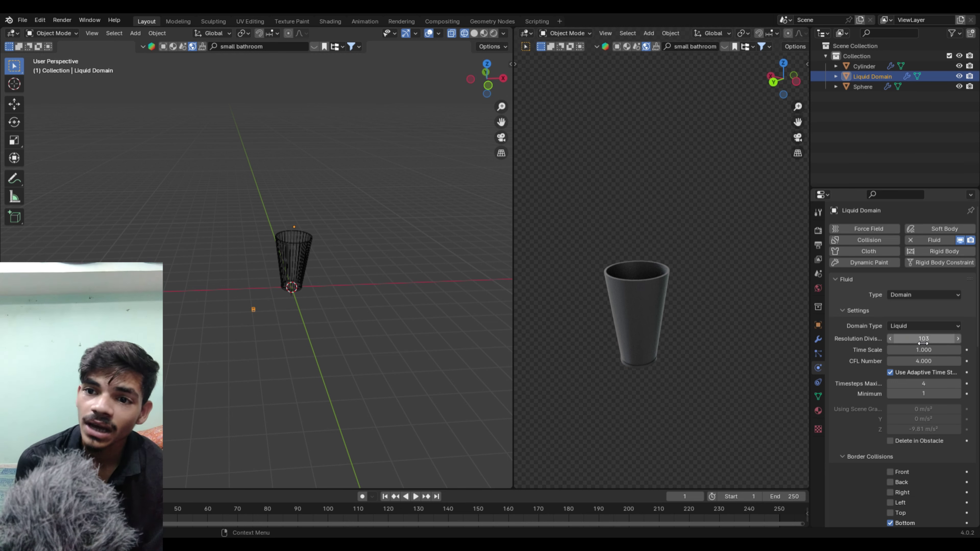
key(space)
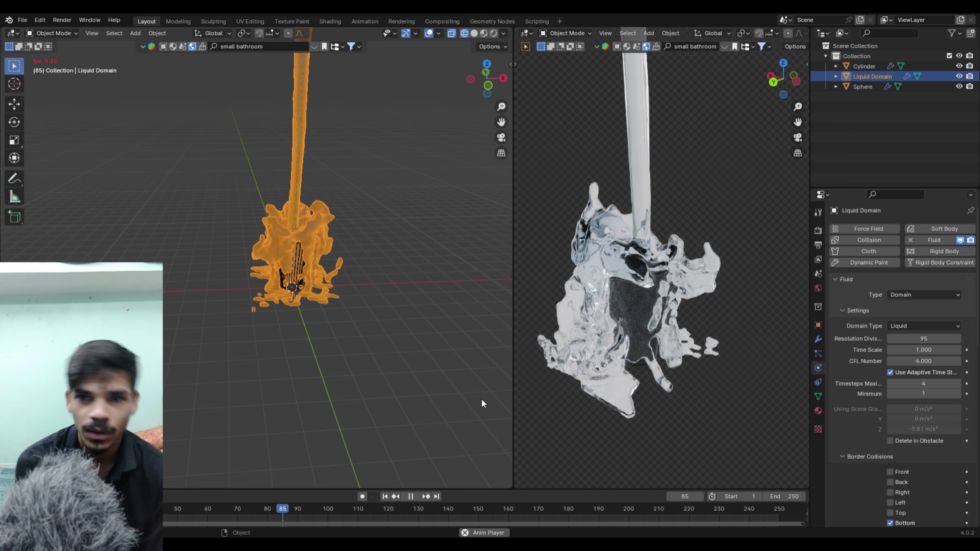
key(space)
mouse_move(697, 389)
middle_down()
mouse_move(685, 301)
mouse_move(662, 288)
mouse_move(731, 308)
mouse_move(703, 304)
middle_up()
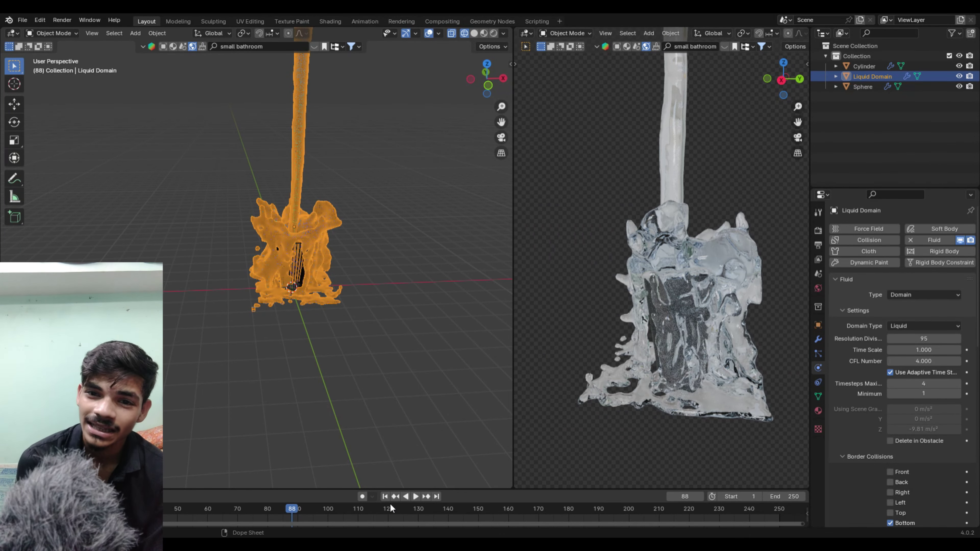
click(387, 496)
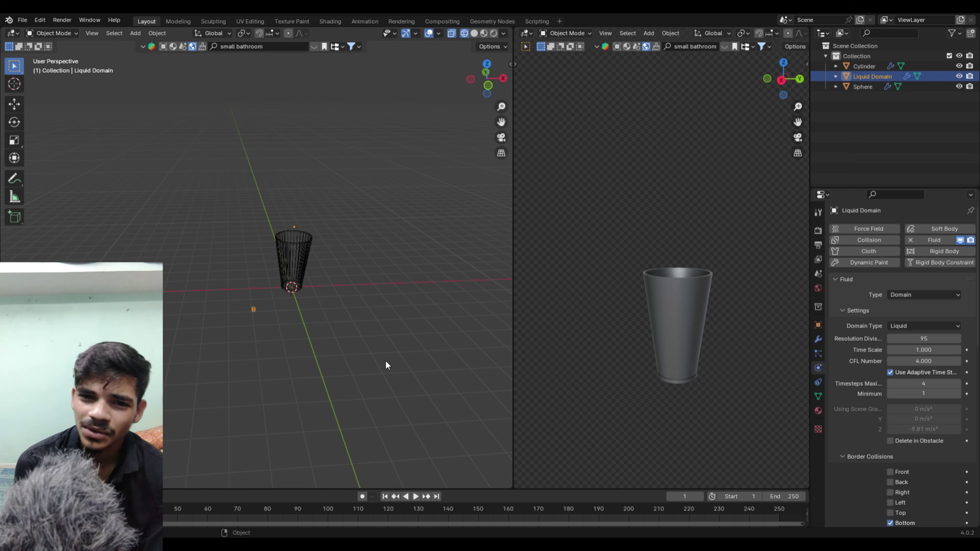
Switch to front view, frame the domain, zoom out and enlarge the timeline area
key(KP_1)
key(KP_Decimal)
scroll(312, 307, down, 2)
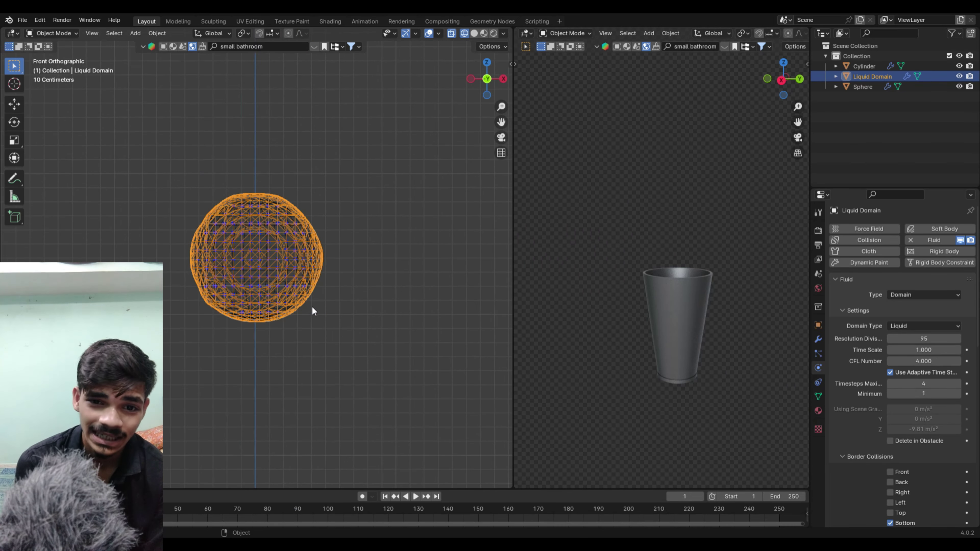
scroll(312, 307, down, 8)
scroll(306, 303, down, 4)
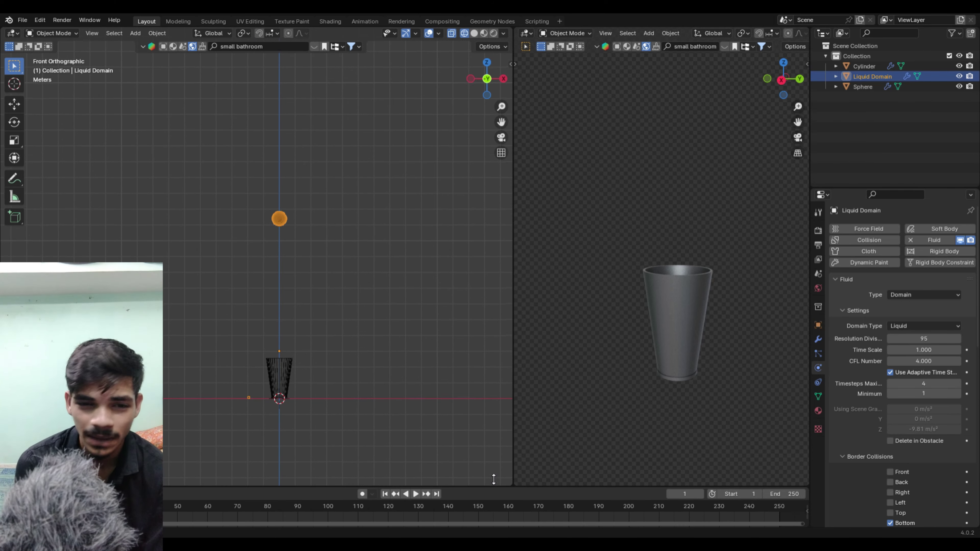
drag(494, 496, 494, 479)
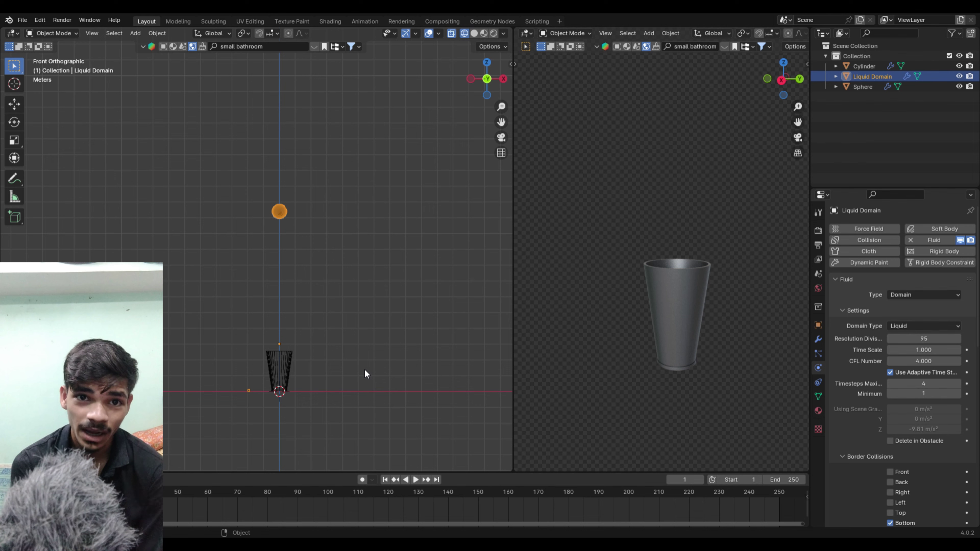
Add a Cube and flatten it along Z into a thin slab
key(shift+a)
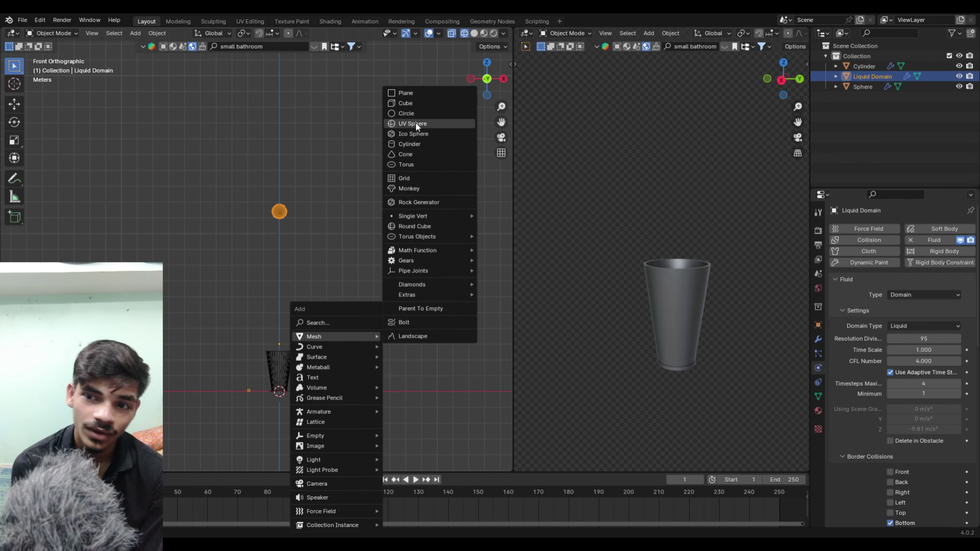
click(410, 103)
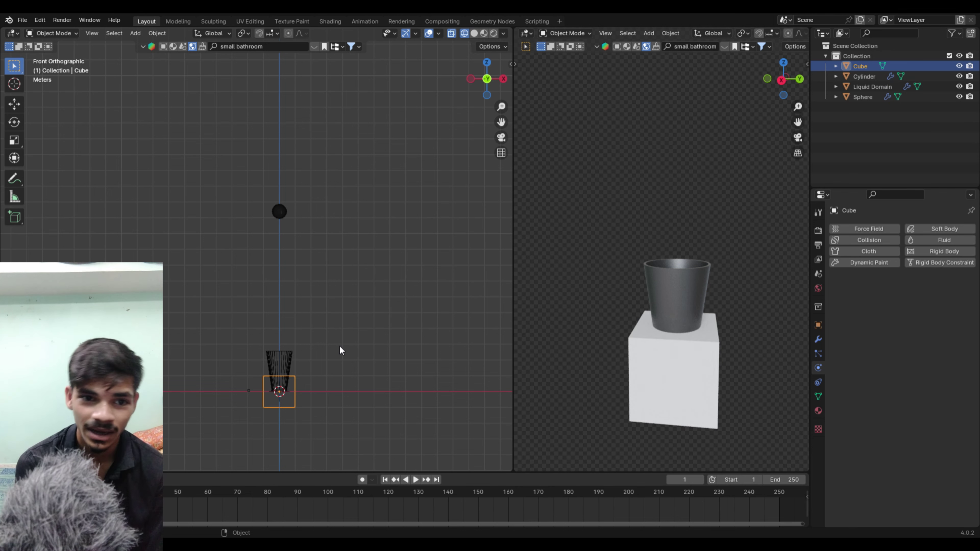
key(s)
key(z)
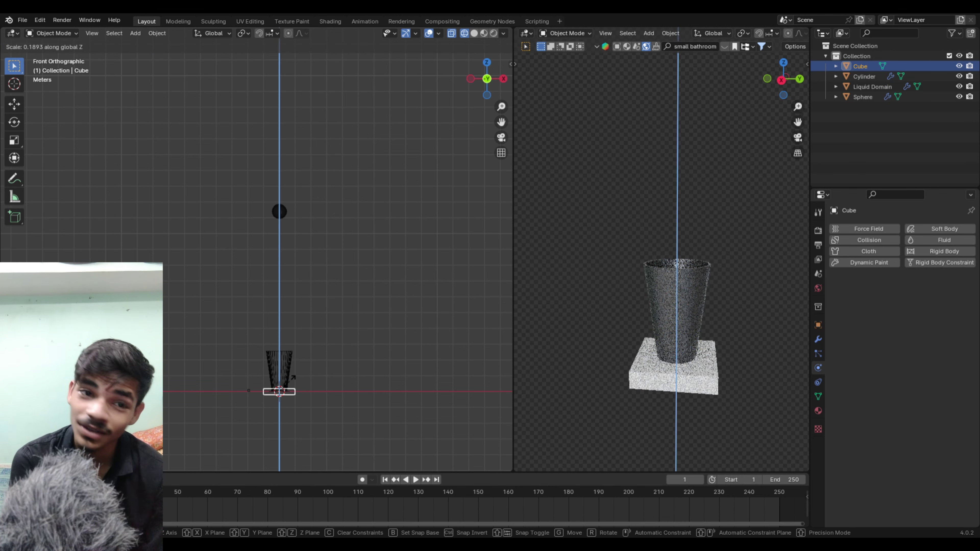
click(288, 382)
key(KP_Decimal)
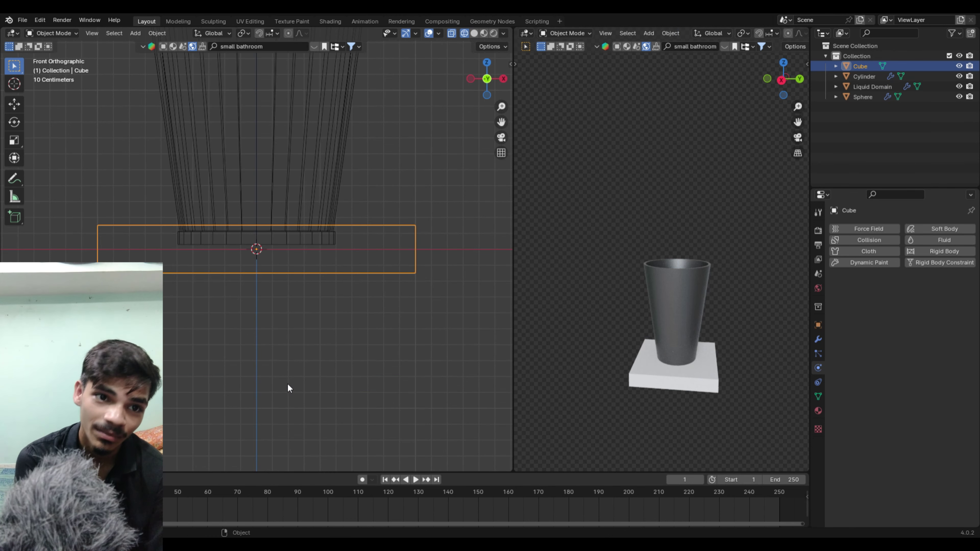
Lower the slab beneath the cup and widen it about 13.28 times into a floor
key(g)
key(z)
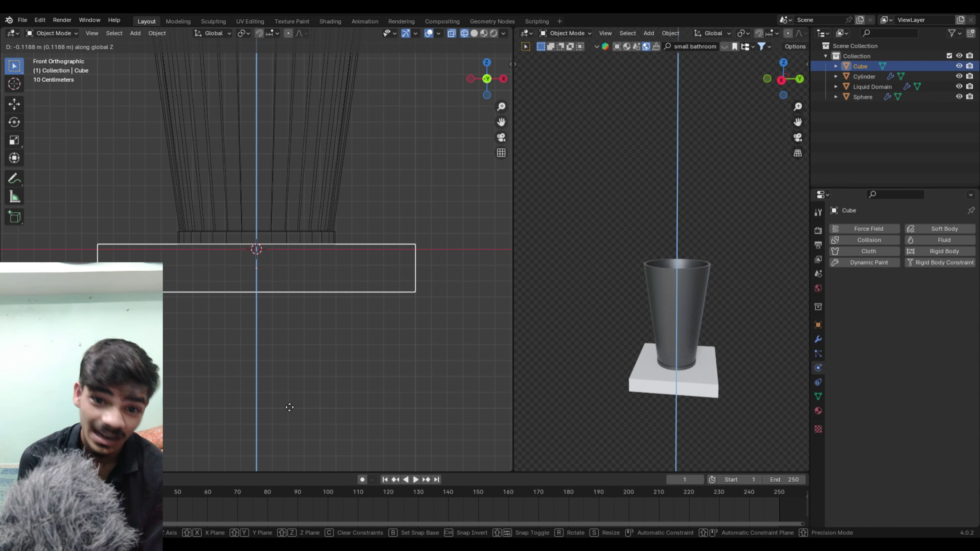
click(288, 406)
key(s)
key(shift+z)
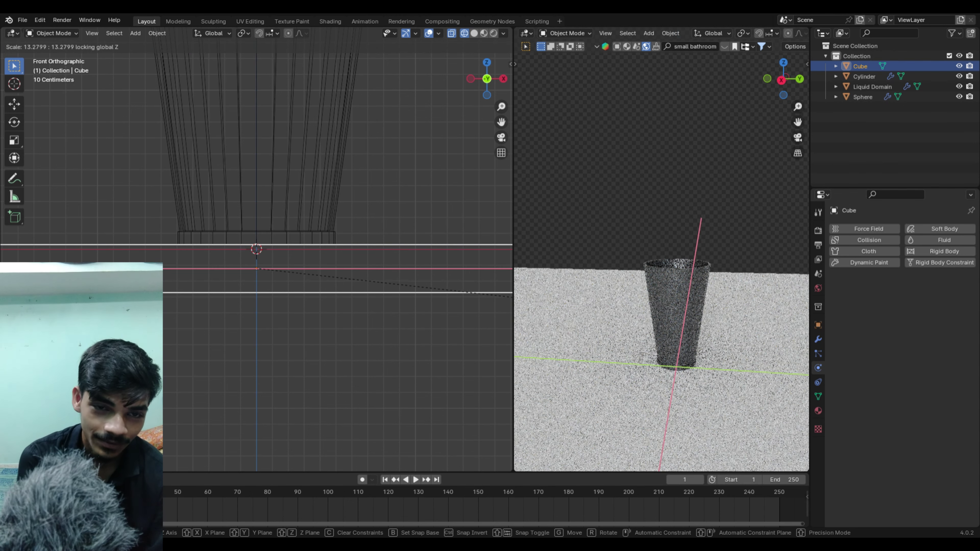
click(441, 272)
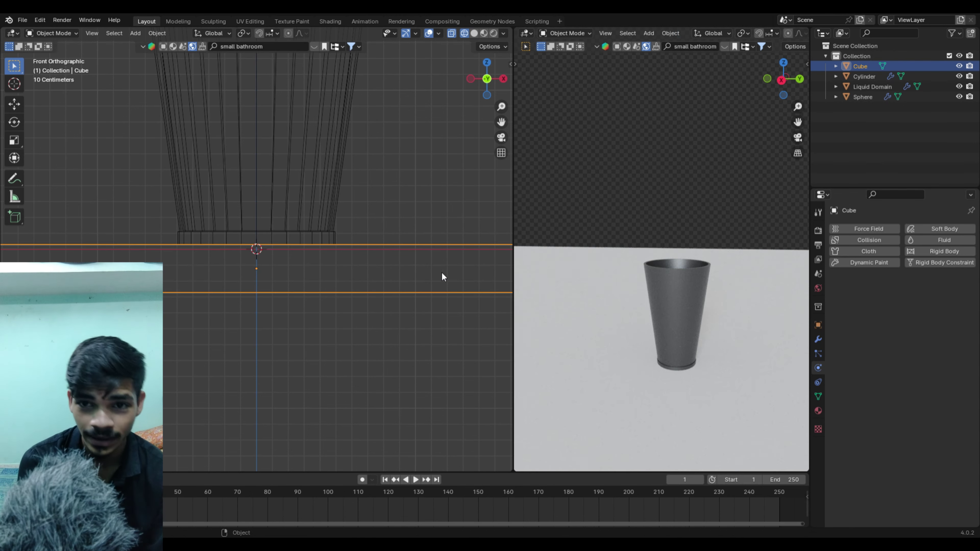
scroll(442, 272, down, 5)
middle_drag(355, 251, 297, 267)
scroll(319, 257, down, 3)
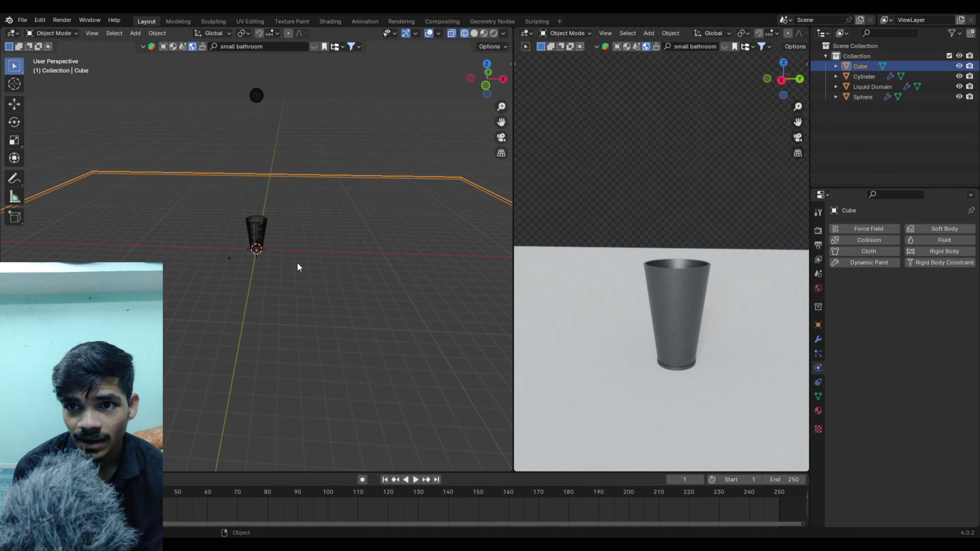
Select the Liquid Domain, scroll to its Cache panel and open the Type list to choose All
click(871, 86)
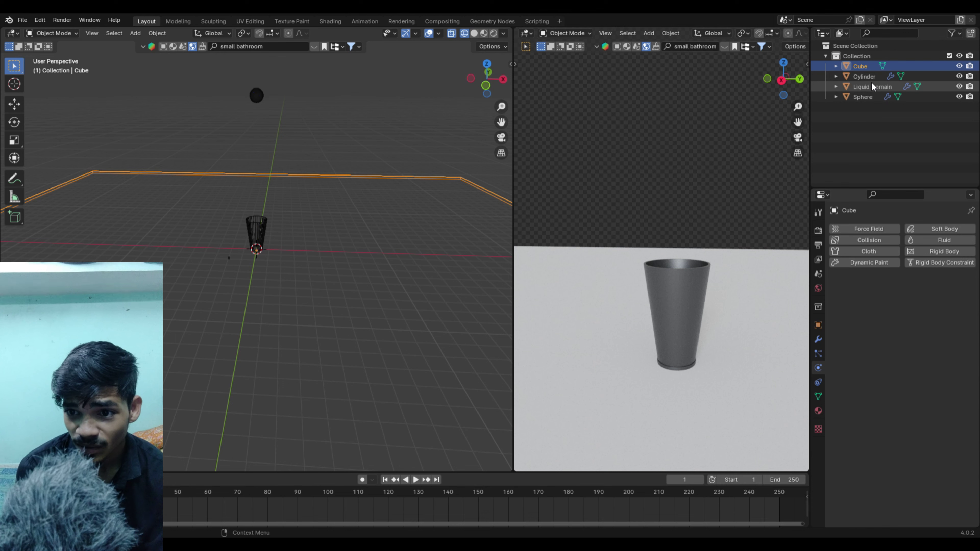
scroll(884, 216, down, 5)
scroll(898, 406, down, 5)
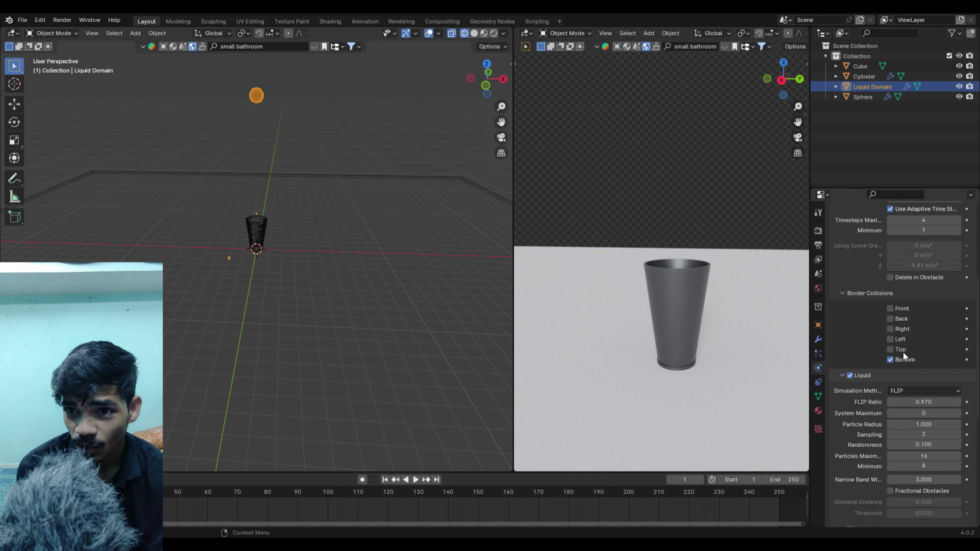
scroll(893, 360, down, 3)
scroll(893, 359, down, 4)
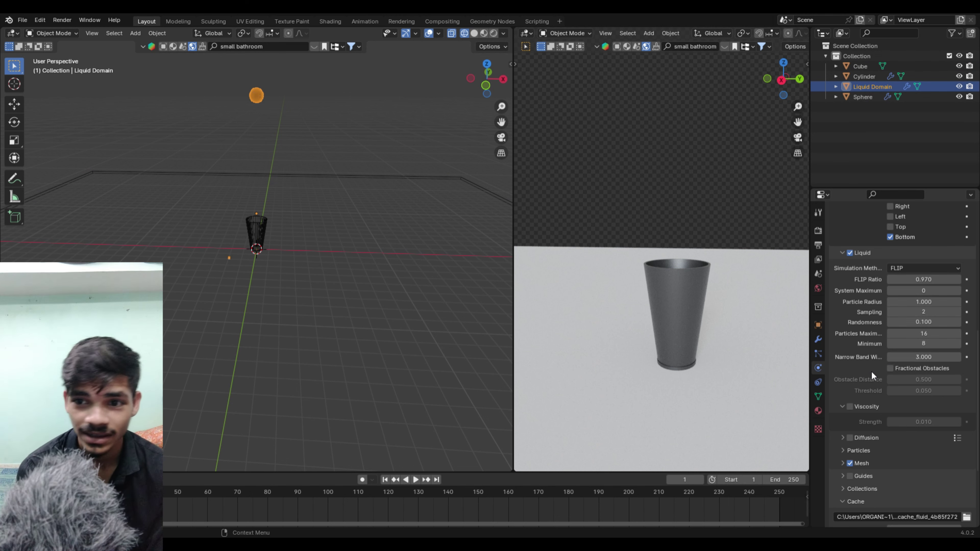
scroll(873, 372, down, 4)
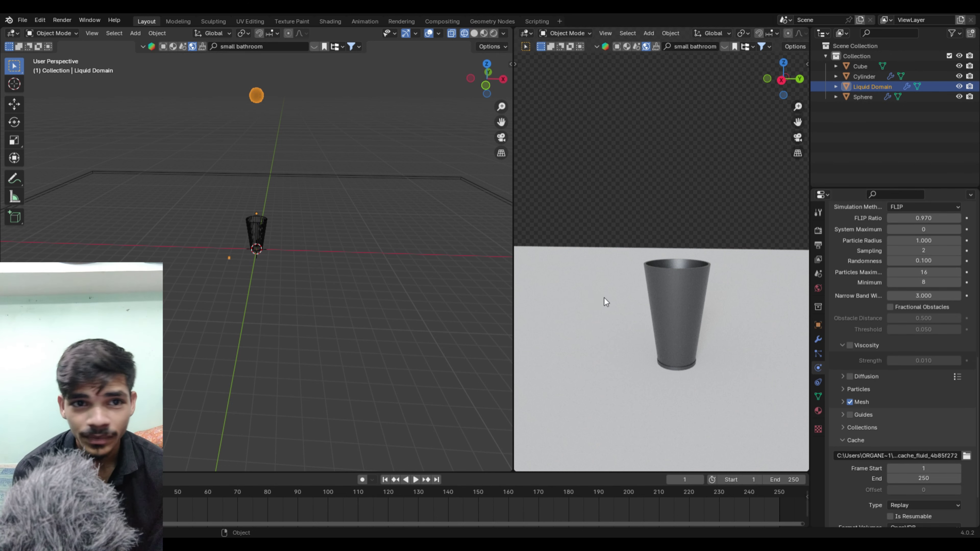
scroll(605, 302, down, 3)
scroll(585, 286, down, 2)
click(342, 189)
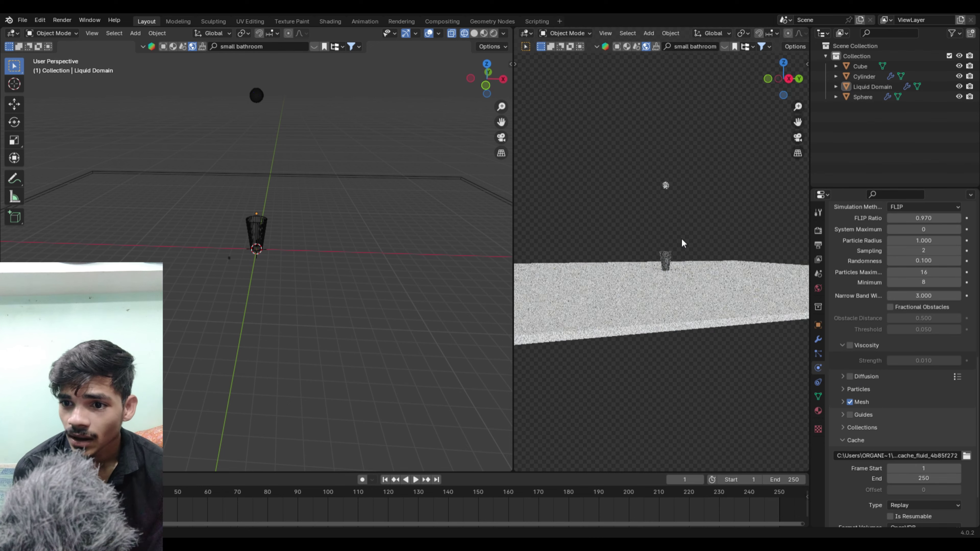
scroll(679, 234, up, 4)
scroll(892, 413, down, 4)
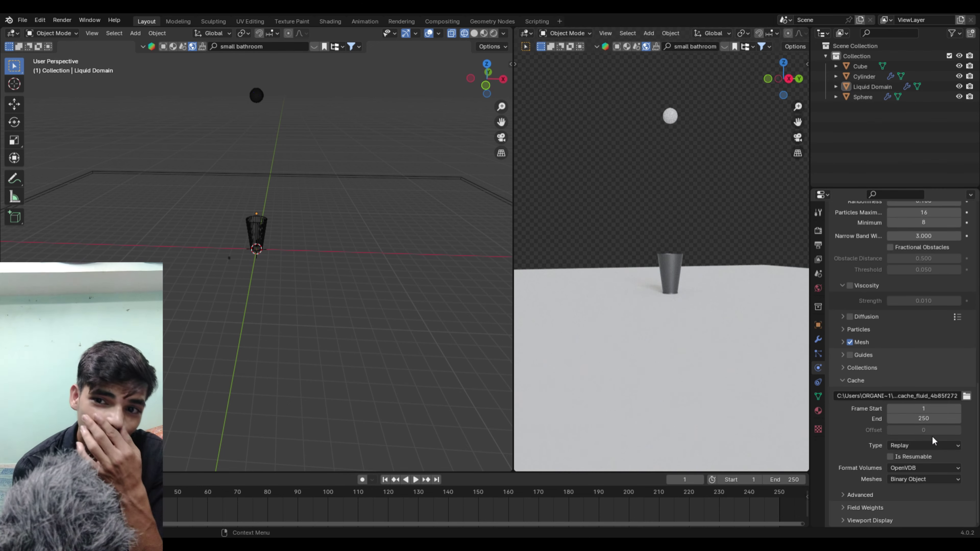
click(926, 444)
Set the liquid domain's cache type to All and raise its resolution divisions
click(916, 478)
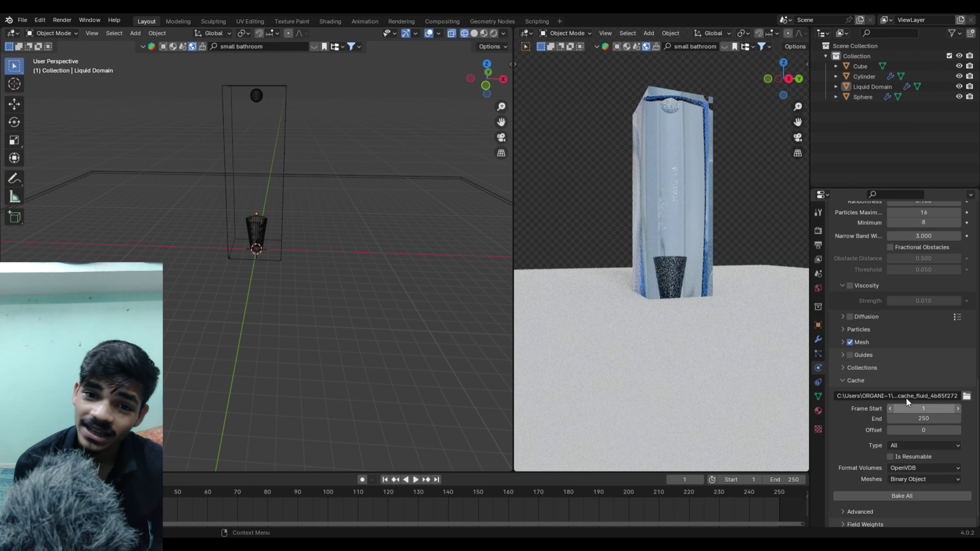
scroll(853, 341, up, 5)
scroll(883, 324, up, 7)
scroll(883, 324, up, 3)
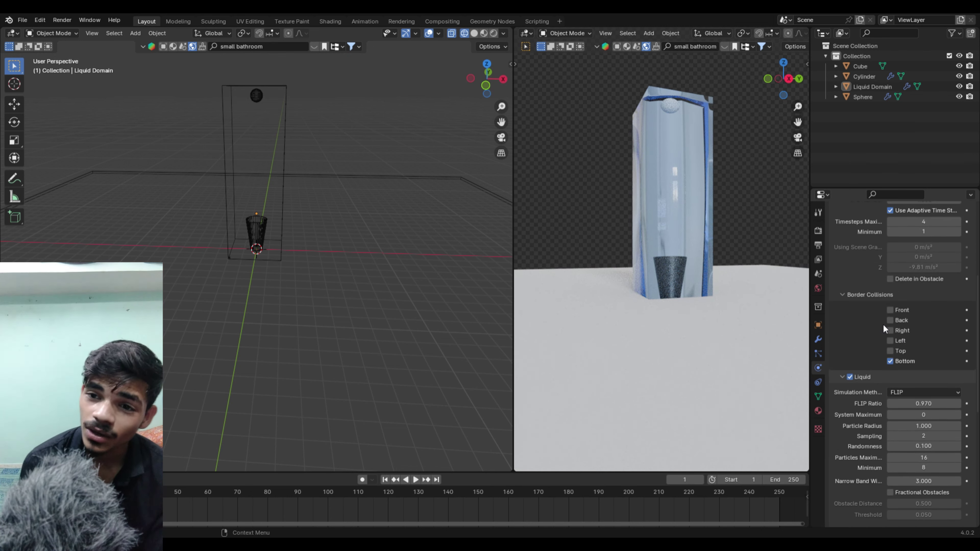
scroll(884, 324, up, 8)
drag(924, 338, 928, 338)
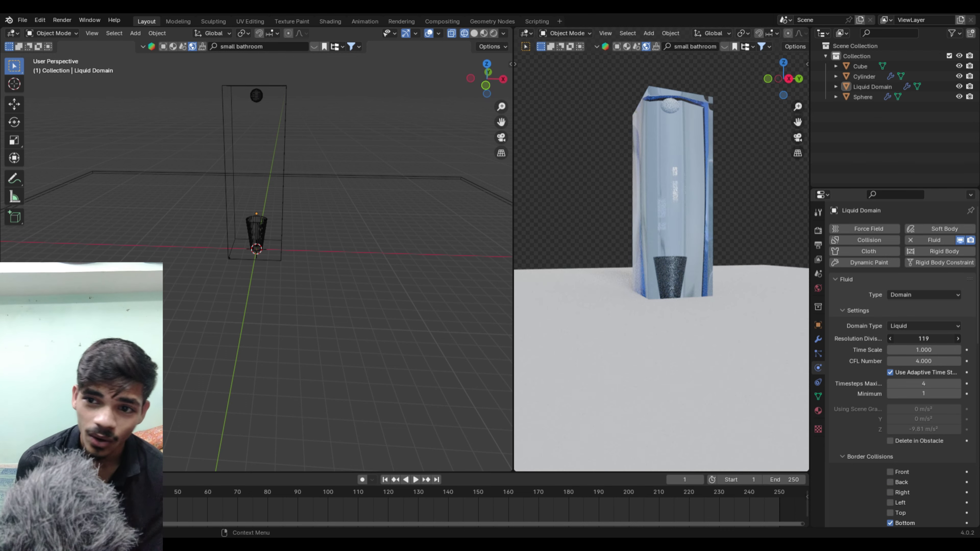
drag(923, 338, 926, 339)
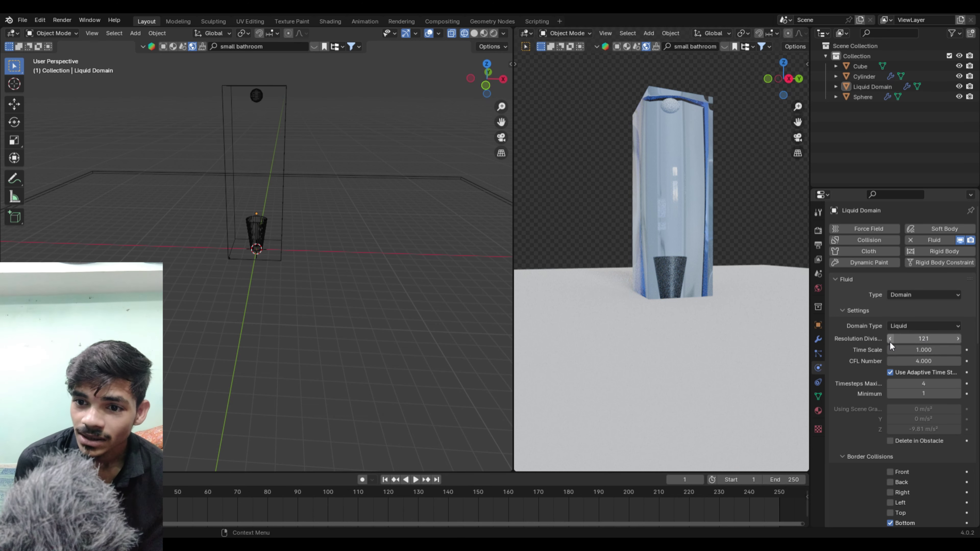
scroll(889, 398, down, 3)
scroll(887, 408, down, 8)
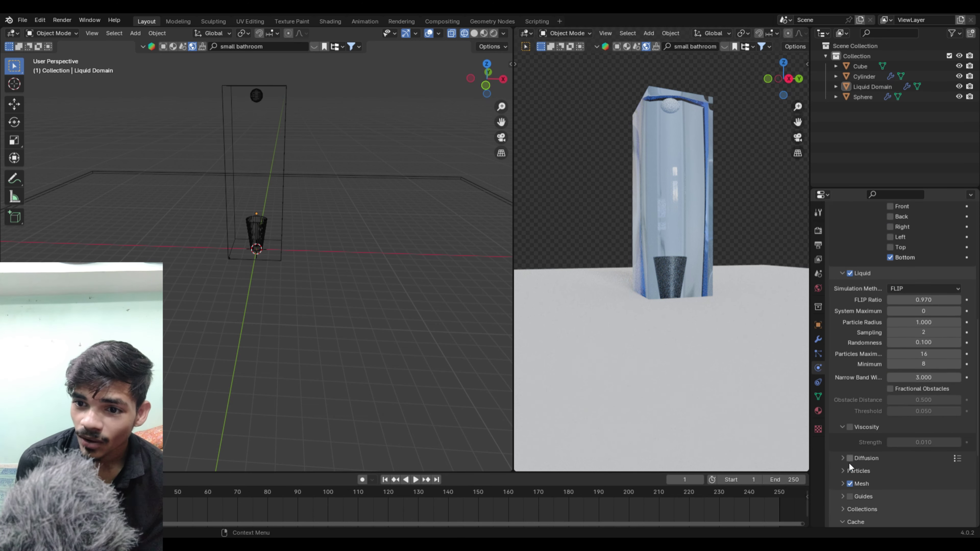
scroll(850, 486, down, 5)
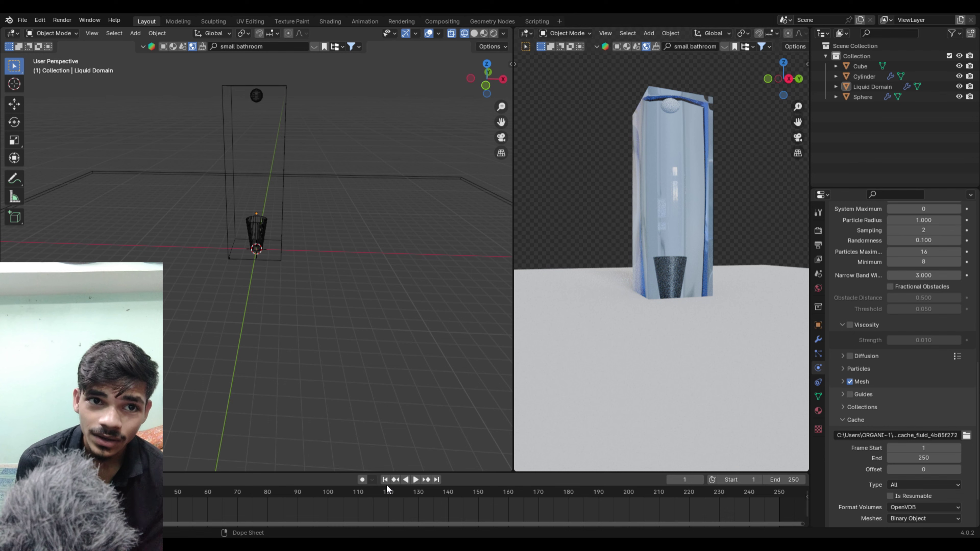
Frame the cup and sphere in front view, then play and rewind the simulation
click(259, 100)
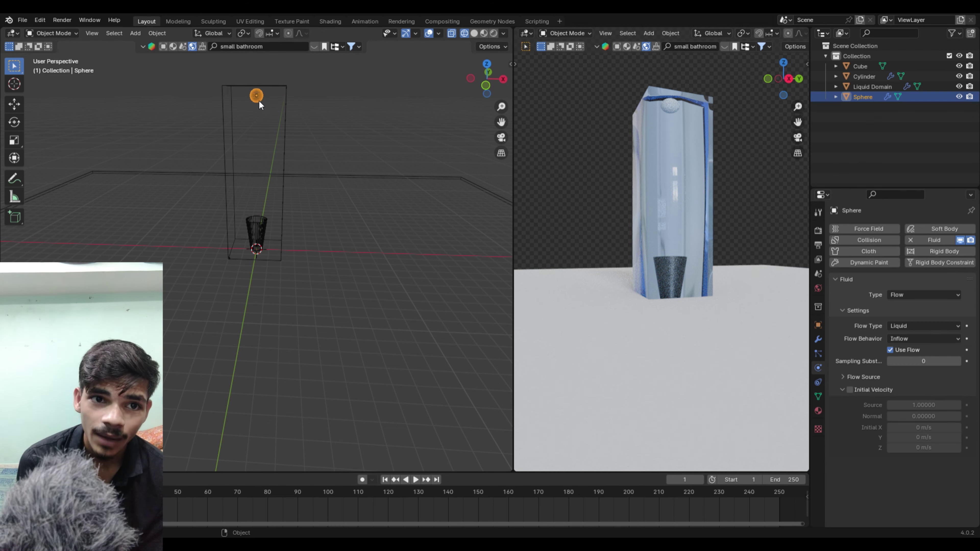
key(KP_1)
scroll(328, 147, up, 2)
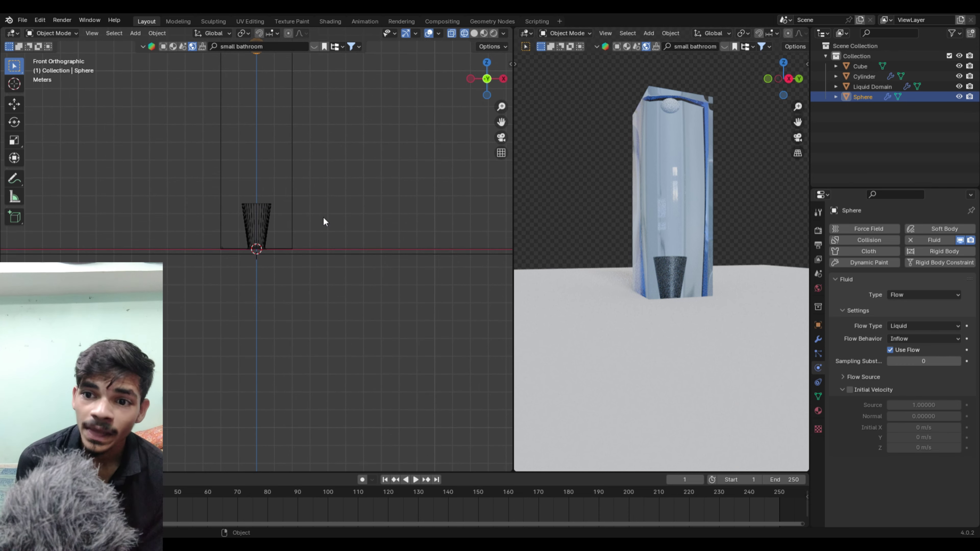
shift+middle_drag(318, 160, 369, 299)
key(space)
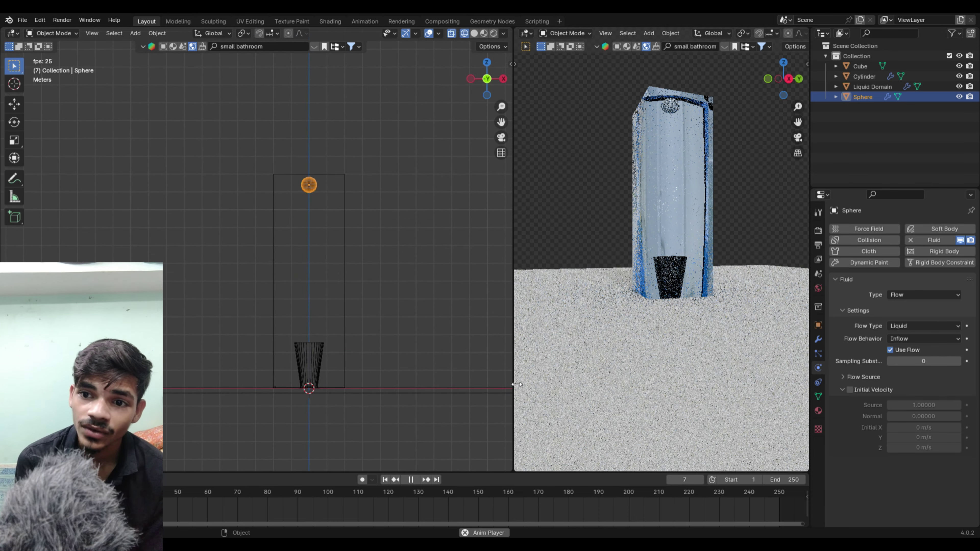
click(385, 480)
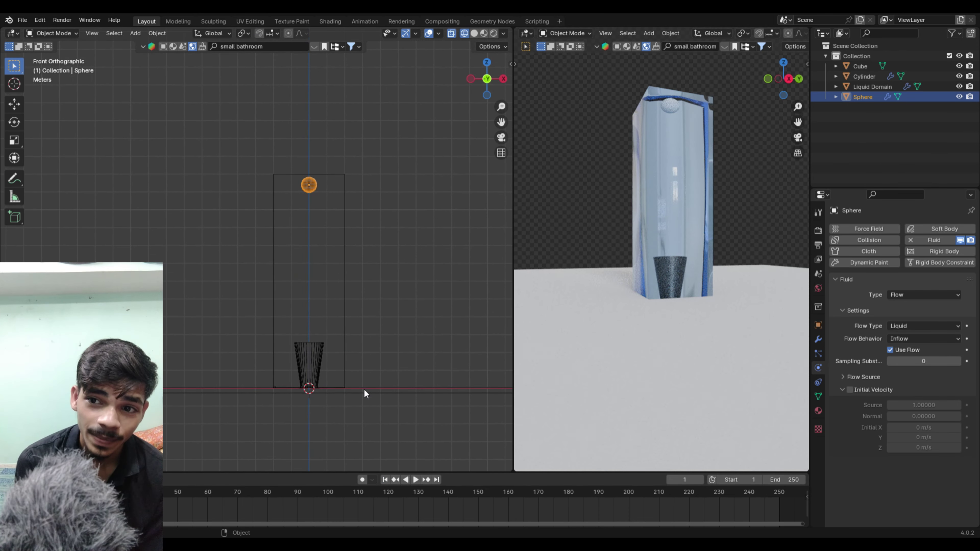
Set the liquid domain's resolution divisions to 64
click(347, 365)
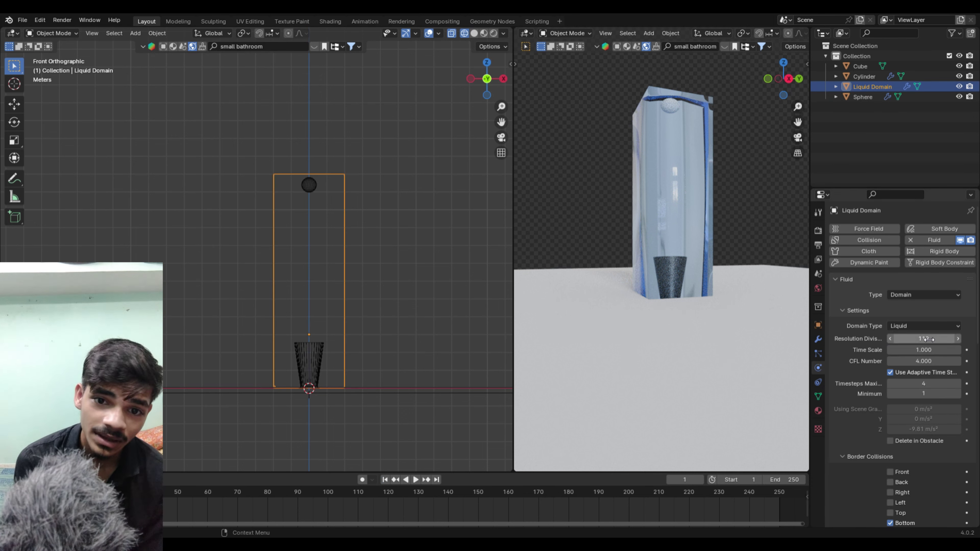
drag(924, 339, 942, 339)
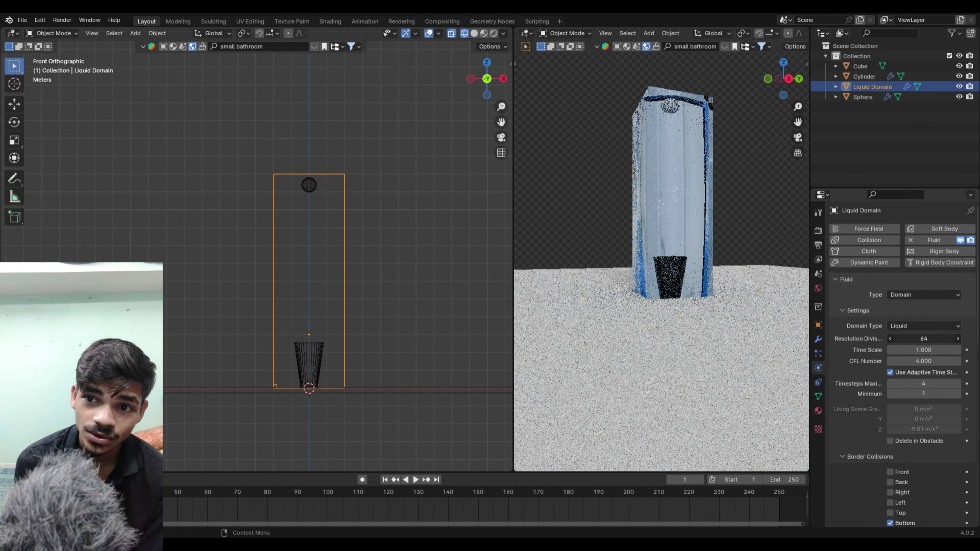
click(683, 327)
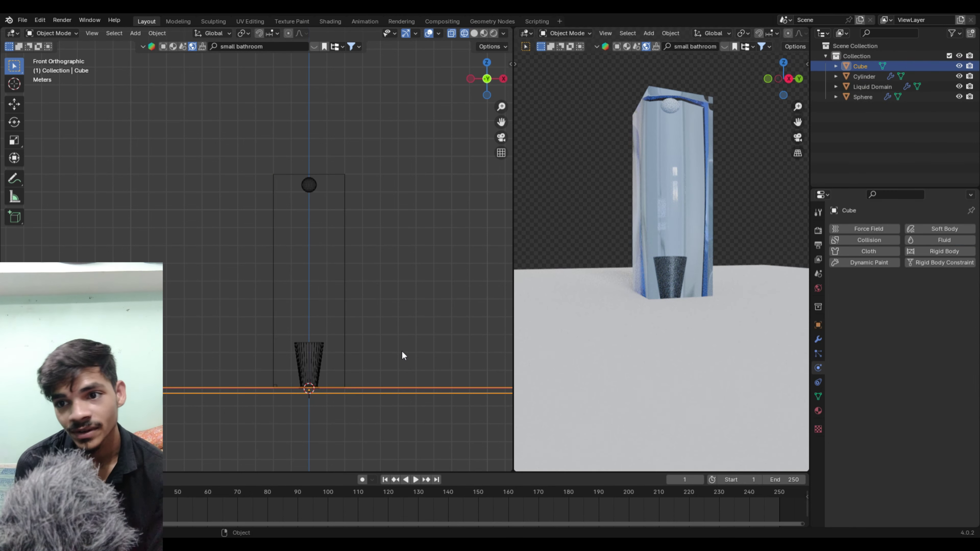
click(348, 341)
Switch the liquid domain's cache type back to Replay and reframe the rendered view
scroll(891, 403, down, 5)
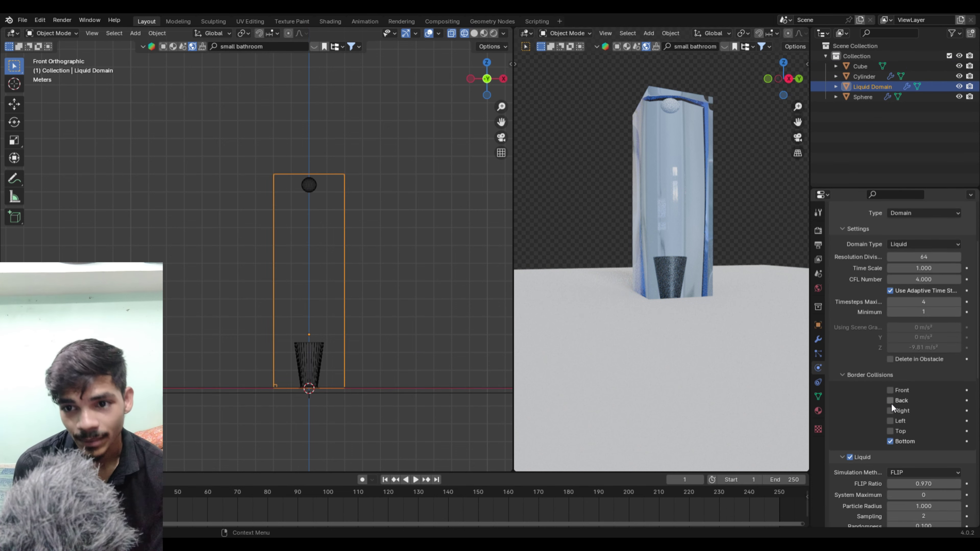
scroll(864, 422, down, 5)
scroll(864, 423, down, 5)
scroll(857, 403, down, 5)
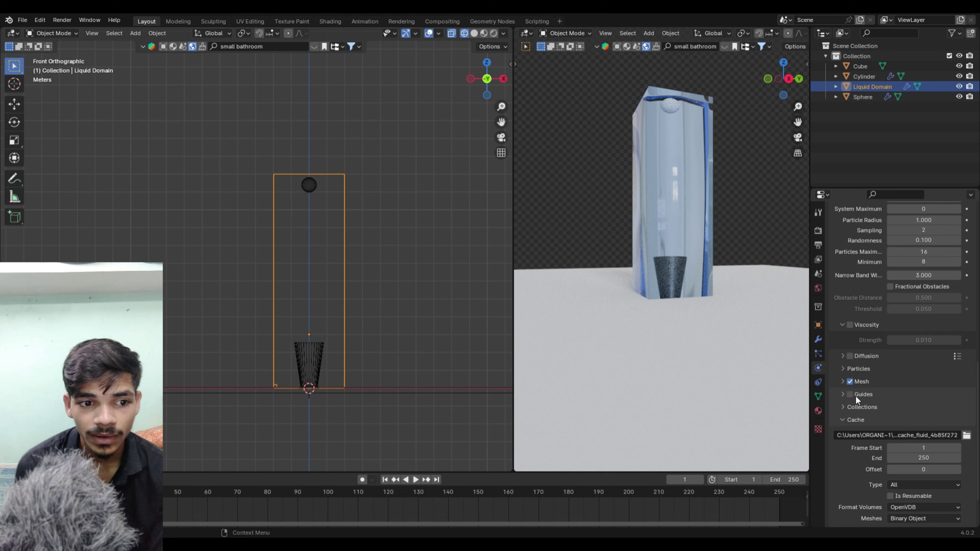
click(851, 382)
click(850, 382)
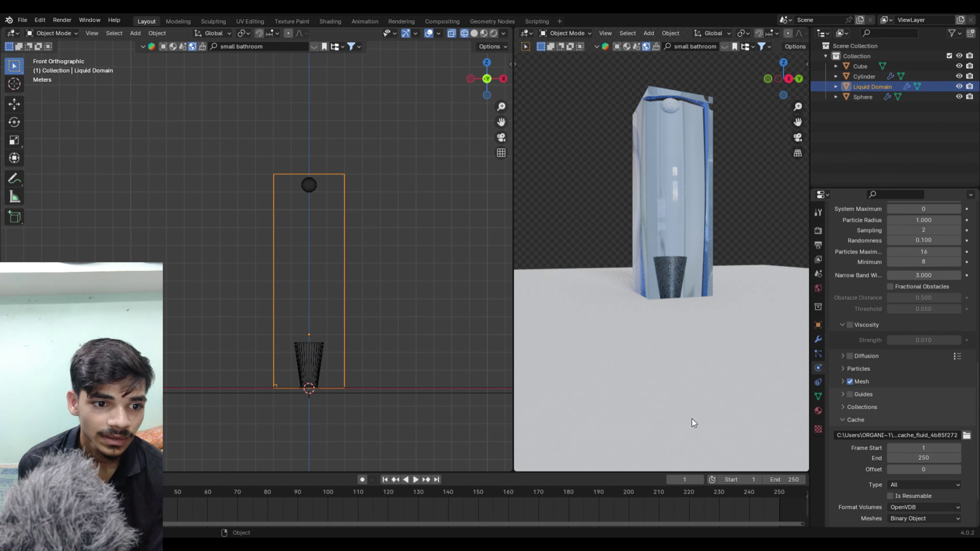
scroll(928, 440, down, 3)
click(921, 432)
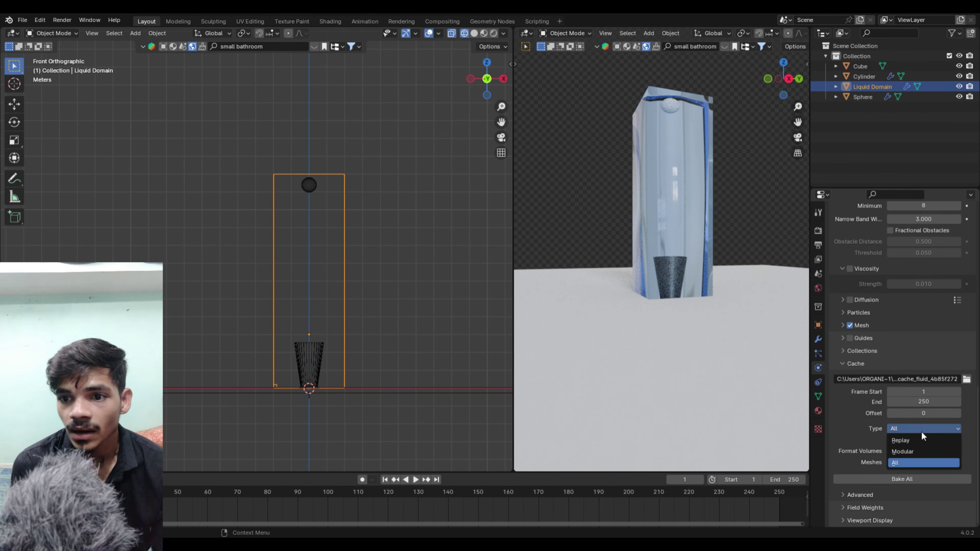
click(920, 440)
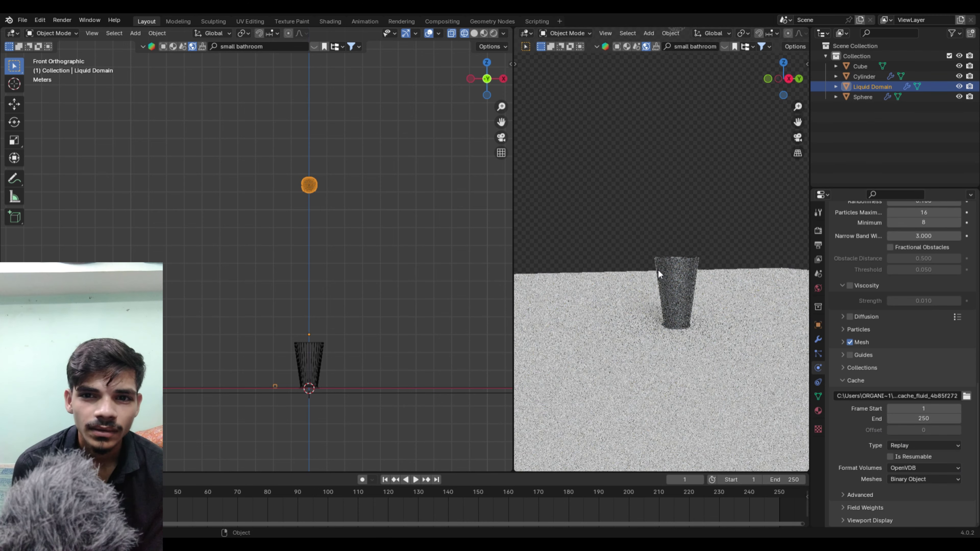
mouse_move(659, 208)
middle_down()
mouse_move(648, 300)
mouse_move(649, 280)
middle_up()
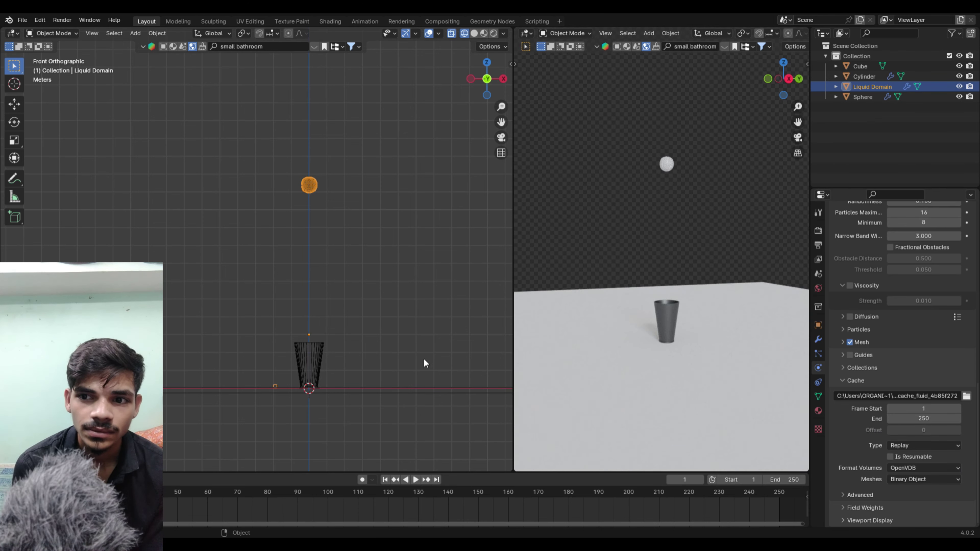
Enable the sphere inflow's initial velocity with X at 4.2 m/s and watch the pour
click(308, 188)
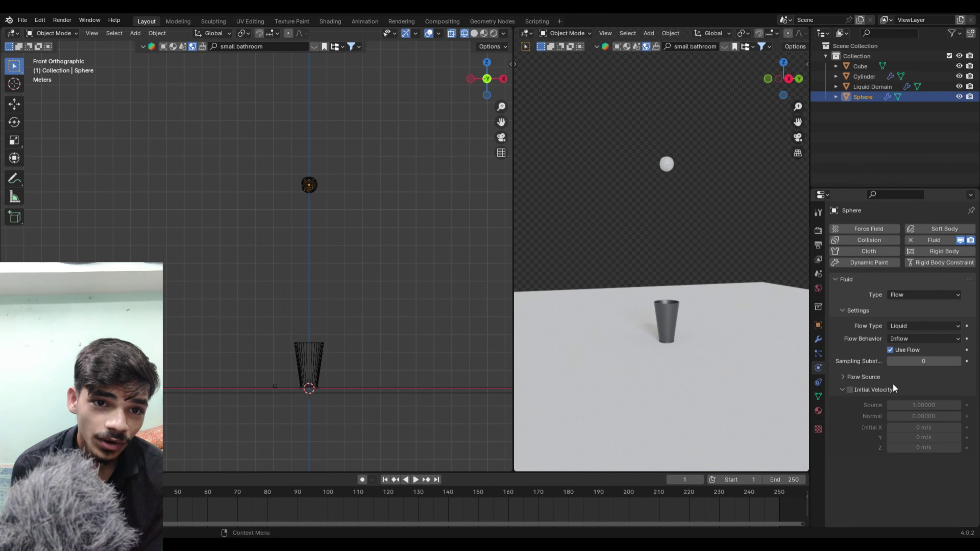
click(851, 390)
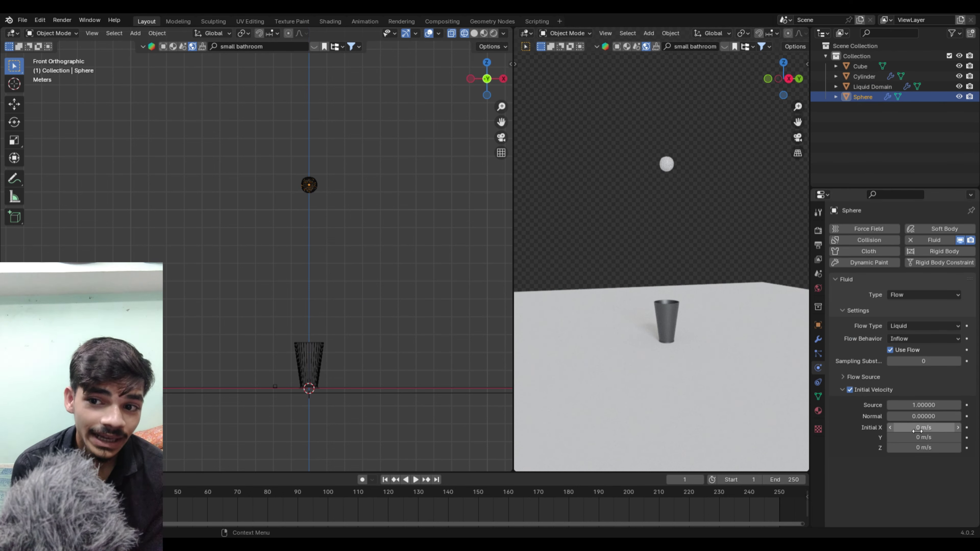
drag(926, 428, 953, 428)
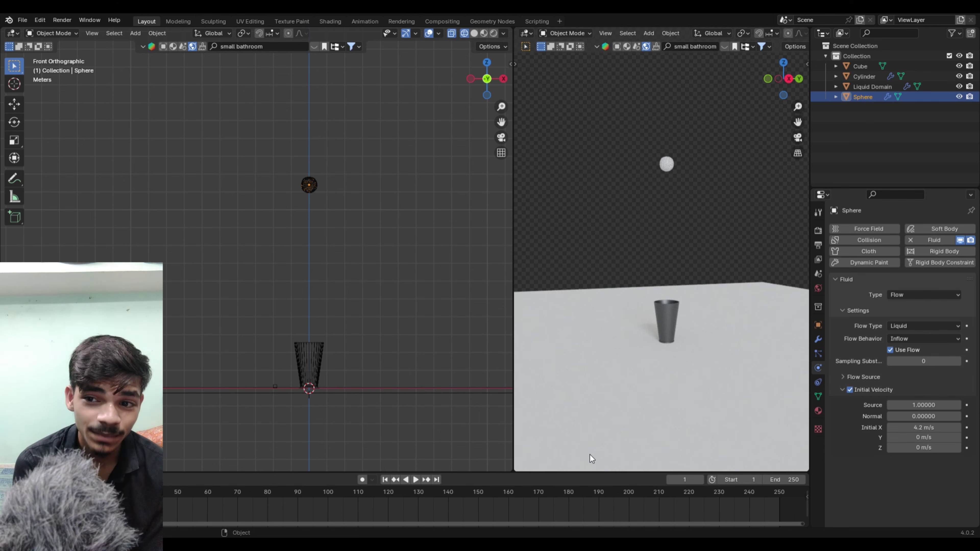
key(space)
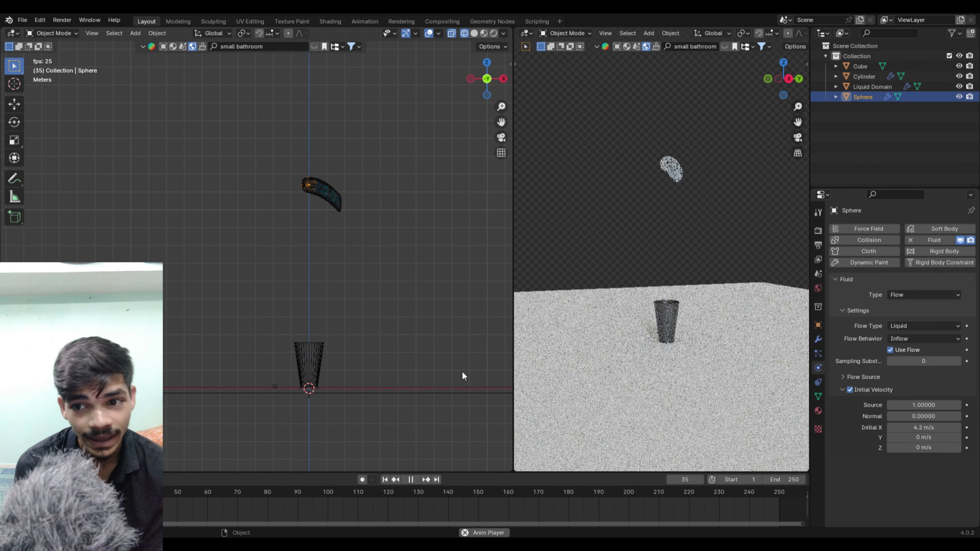
mouse_move(661, 209)
middle_down()
mouse_move(635, 201)
mouse_move(607, 209)
middle_up()
key(space)
Replay the simulation from frame 1 with the domain selected, then stop and rewind
click(873, 87)
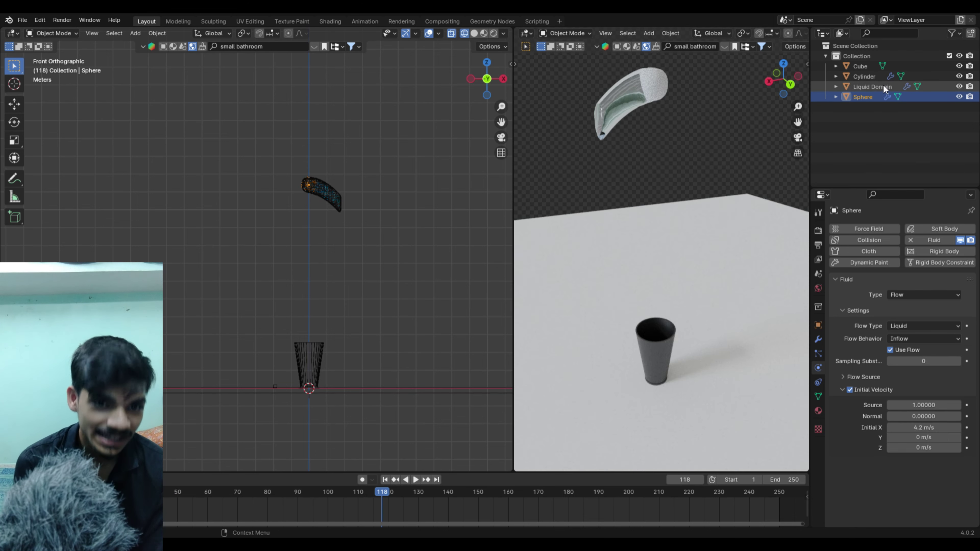
key(s)
key(Escape)
key(shift+Left)
key(space)
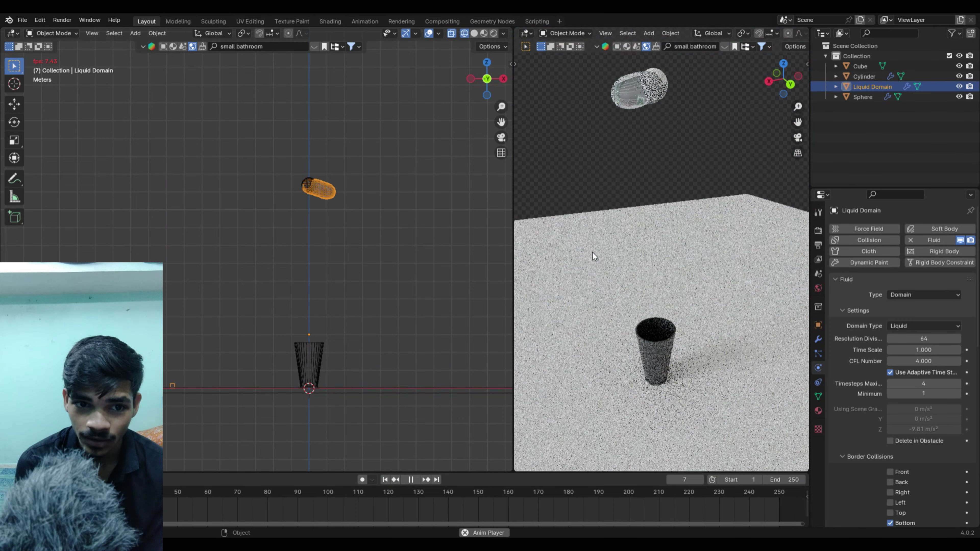
mouse_move(617, 255)
middle_down()
mouse_move(713, 246)
mouse_move(734, 261)
mouse_move(704, 252)
mouse_move(728, 299)
mouse_move(714, 344)
mouse_move(727, 342)
middle_up()
scroll(728, 342, down, 3)
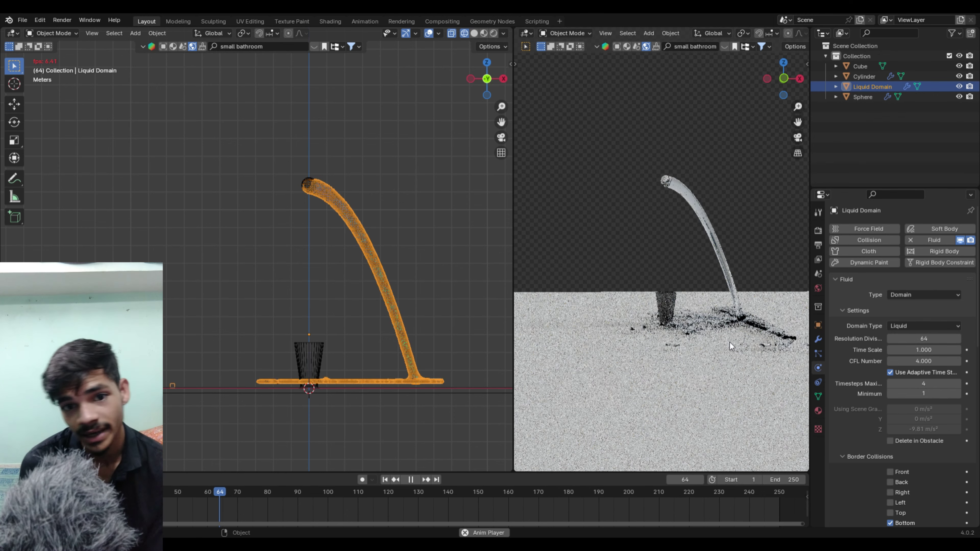
key(space)
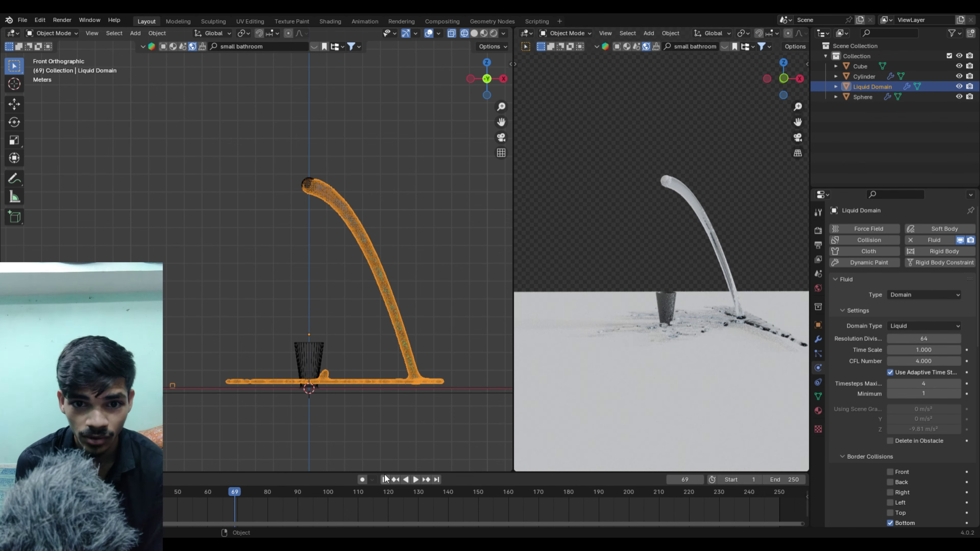
click(386, 480)
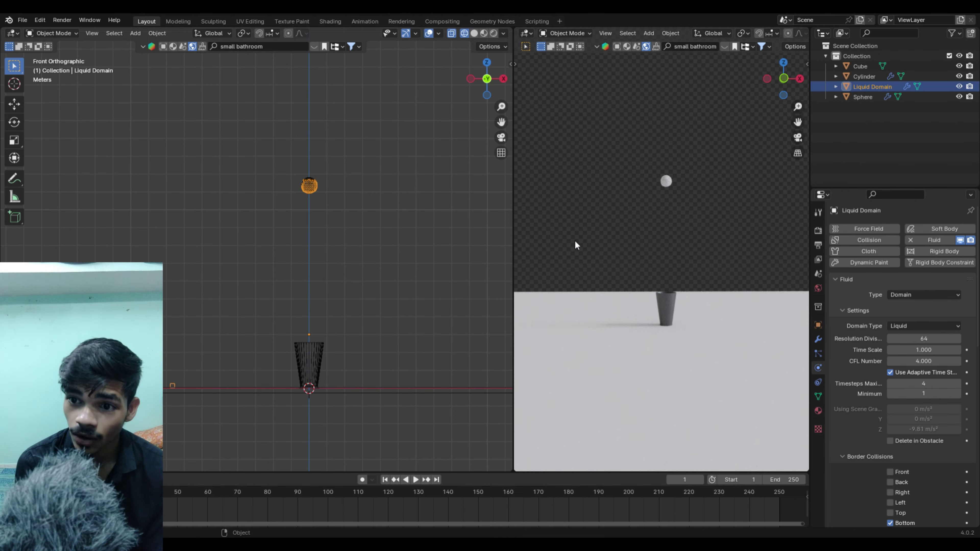
Set the sphere inflow's Y initial velocity to 18.6 m/s and test-play the pour
click(309, 185)
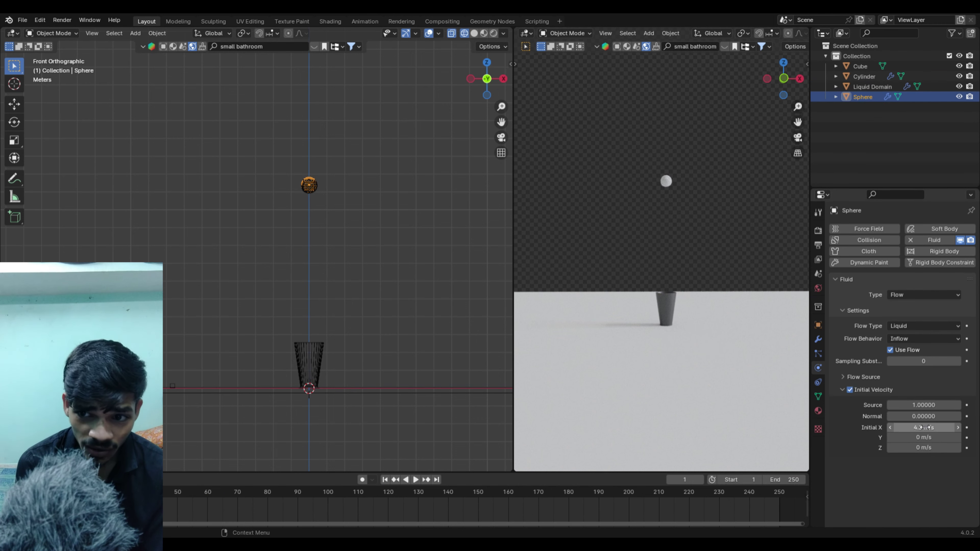
text(0)
key(Tab)
text(18.6)
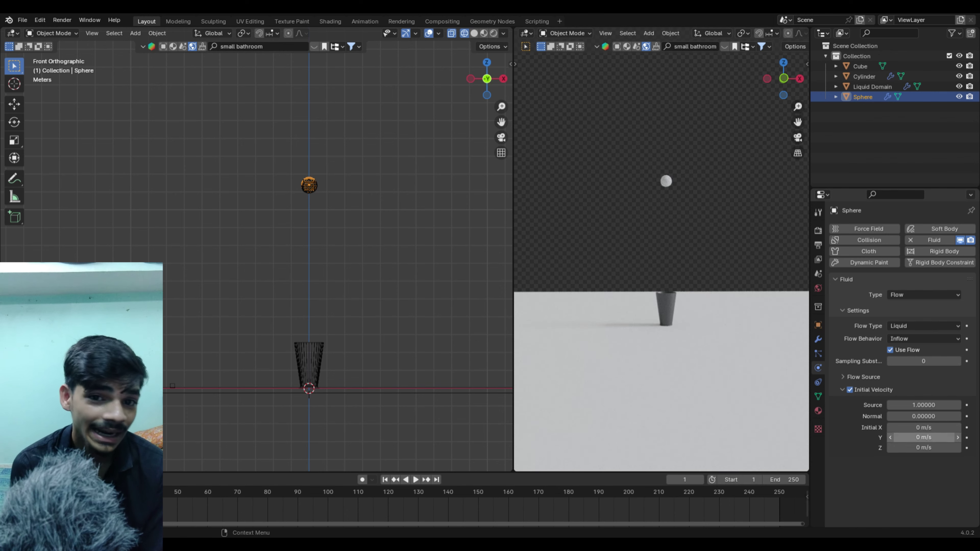
key(Return)
key(space)
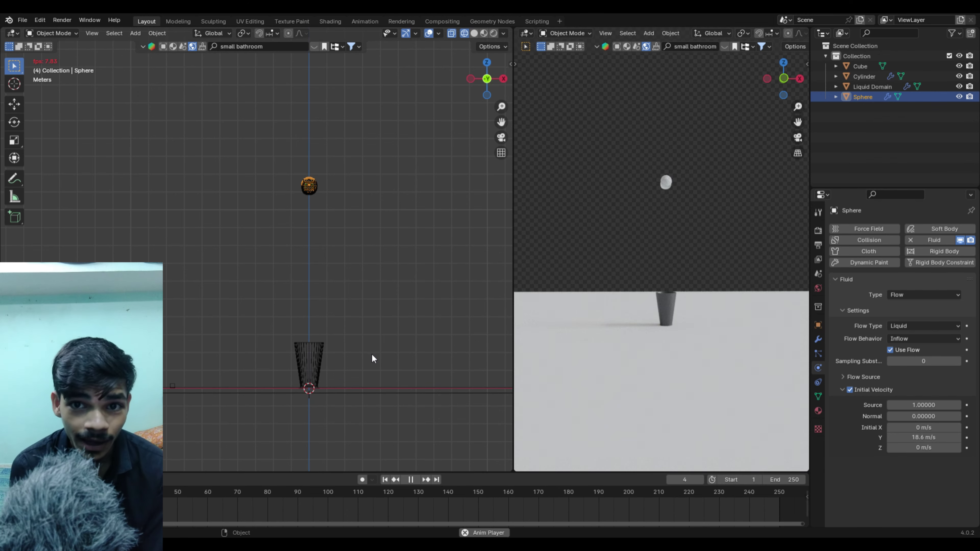
mouse_move(612, 253)
middle_down()
mouse_move(659, 259)
mouse_move(641, 210)
middle_up()
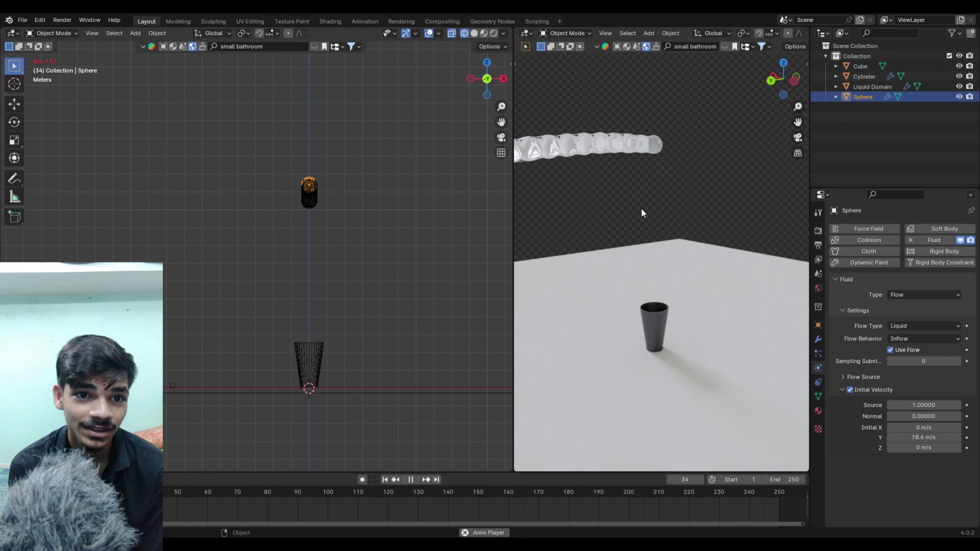
key(space)
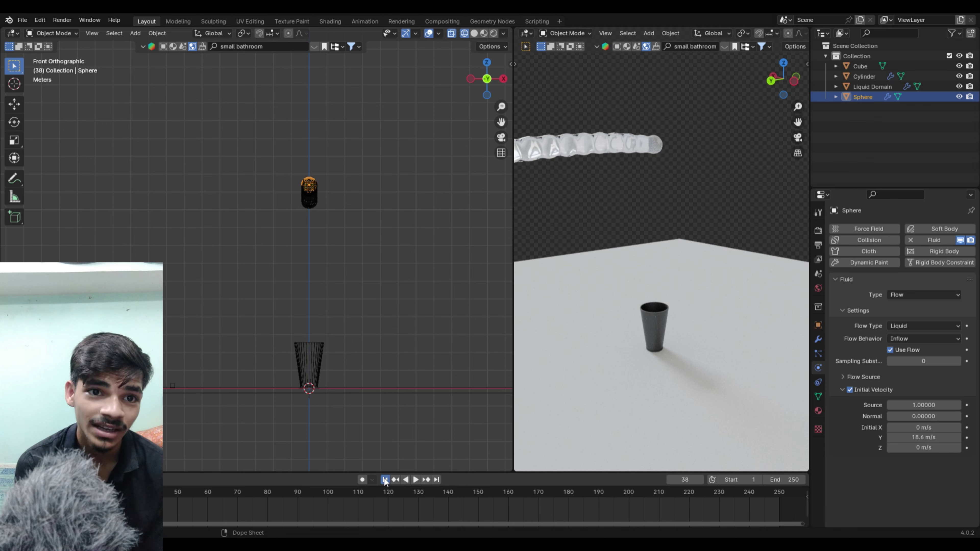
click(385, 480)
Try higher and lower Y initial velocities, replaying each, ending at -7.1 m/s
drag(924, 438, 950, 437)
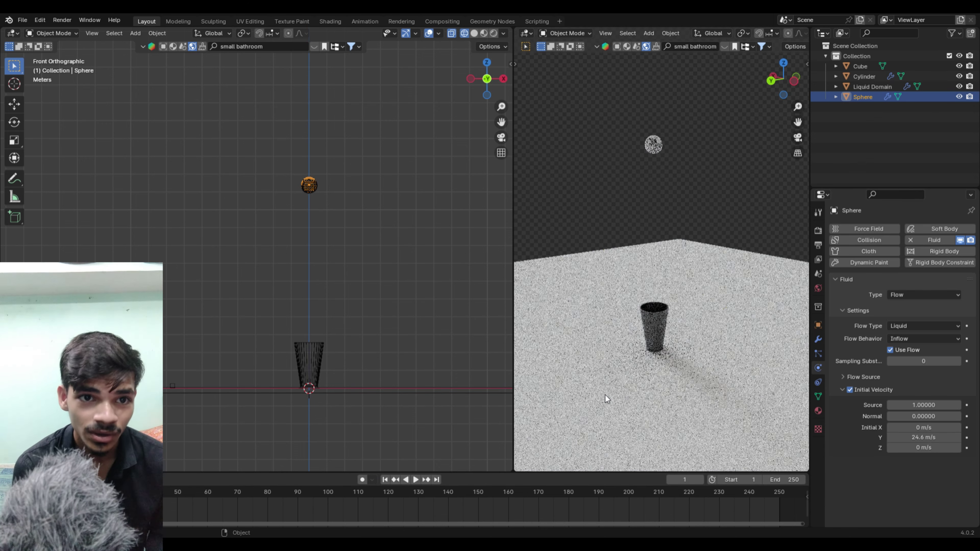
key(space)
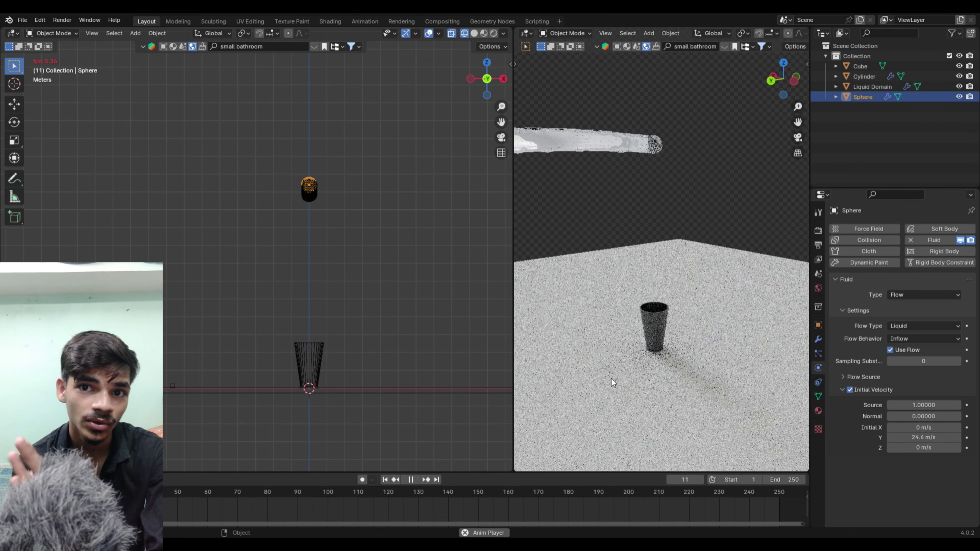
key(space)
drag(942, 438, 908, 438)
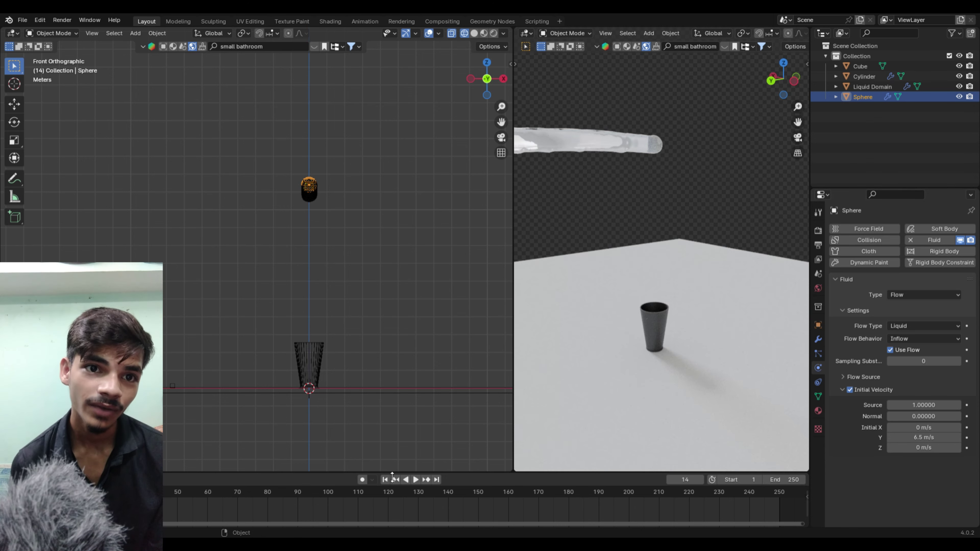
click(384, 479)
key(space)
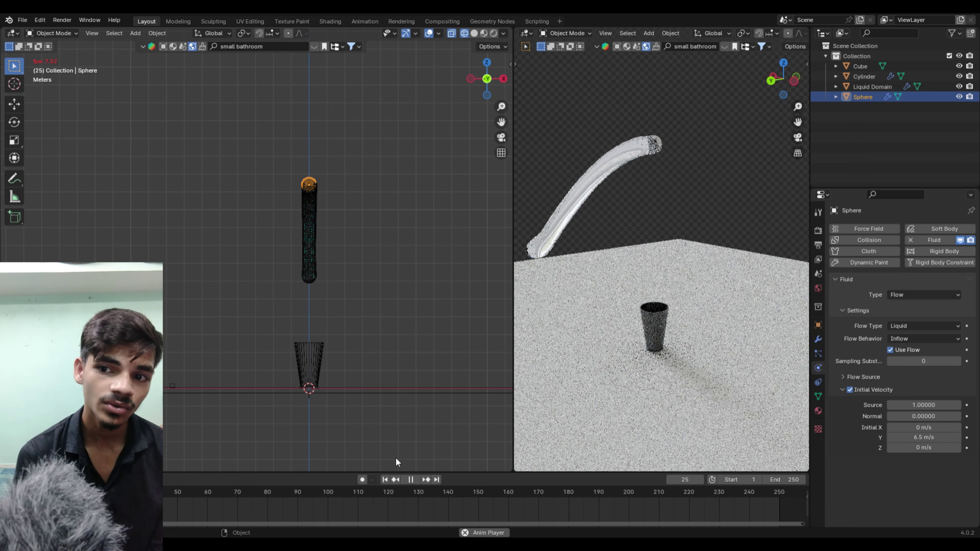
click(411, 480)
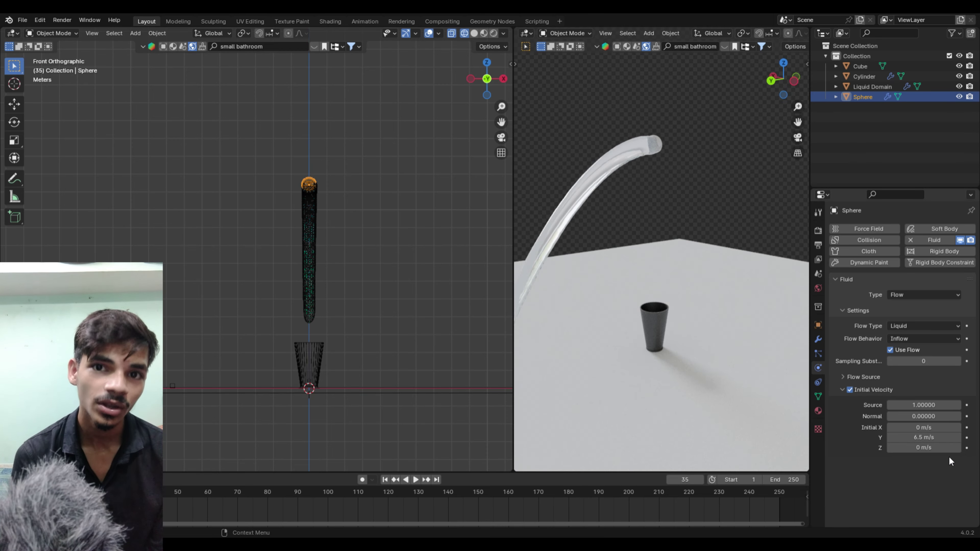
drag(926, 438, 895, 437)
click(386, 480)
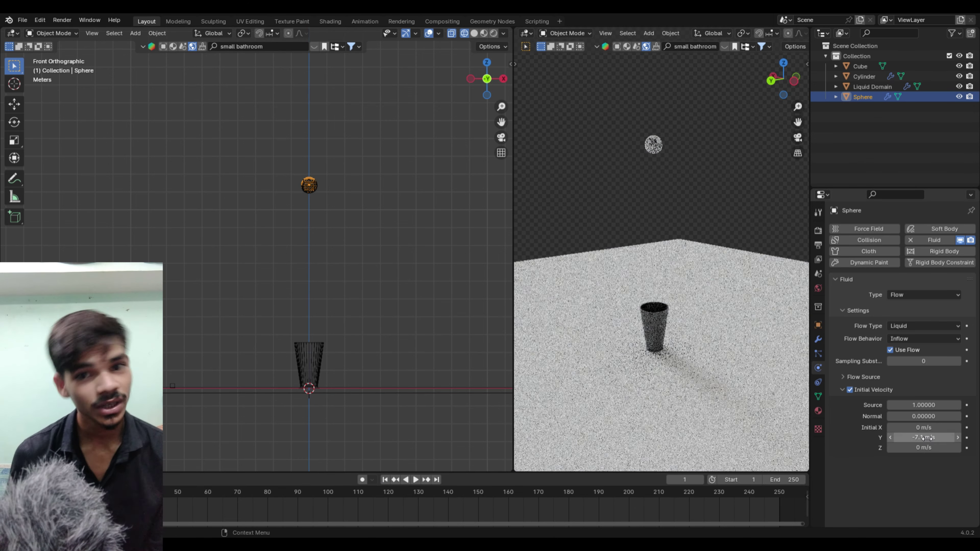
key(space)
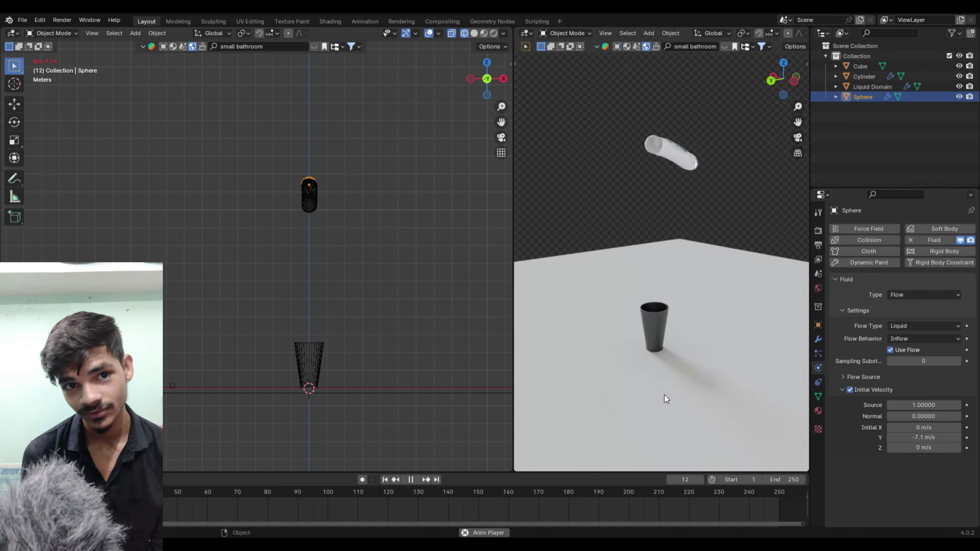
Set the inflow's initial velocity to Y 0 and Z 29 m/s and play it
click(386, 479)
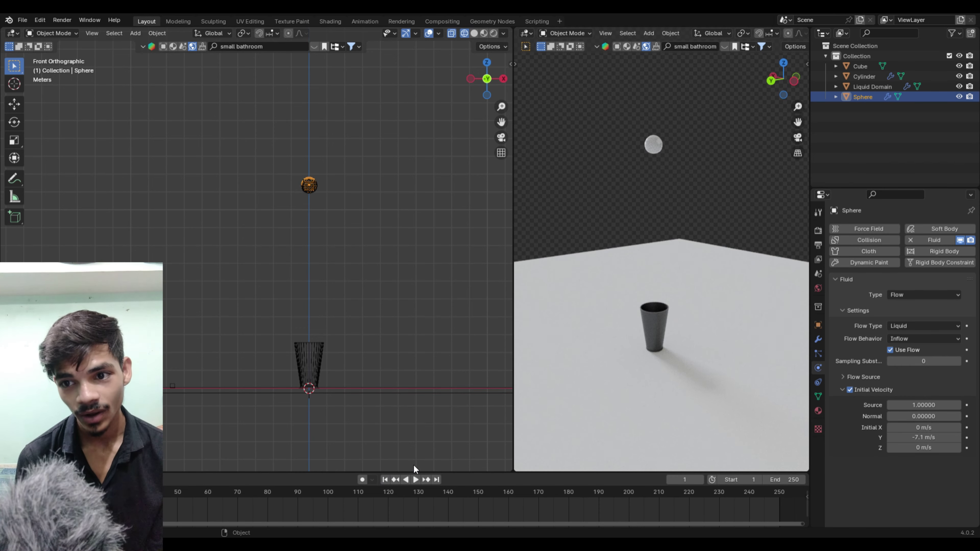
click(933, 438)
text(0)
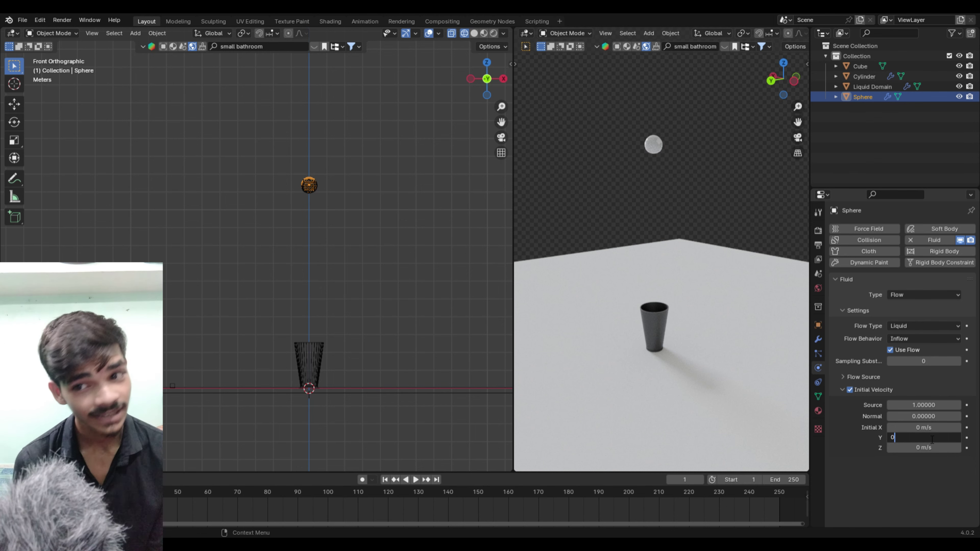
click(907, 448)
text(29)
key(Return)
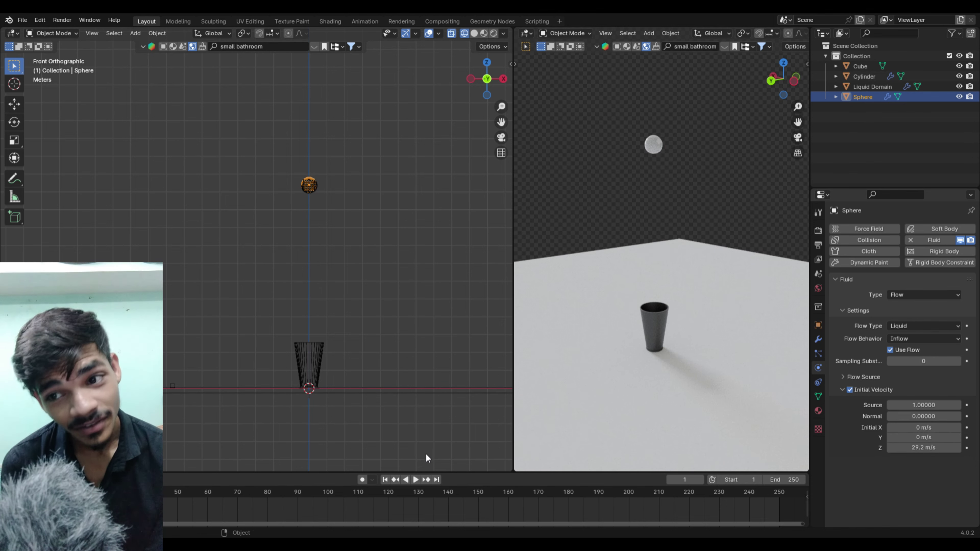
key(space)
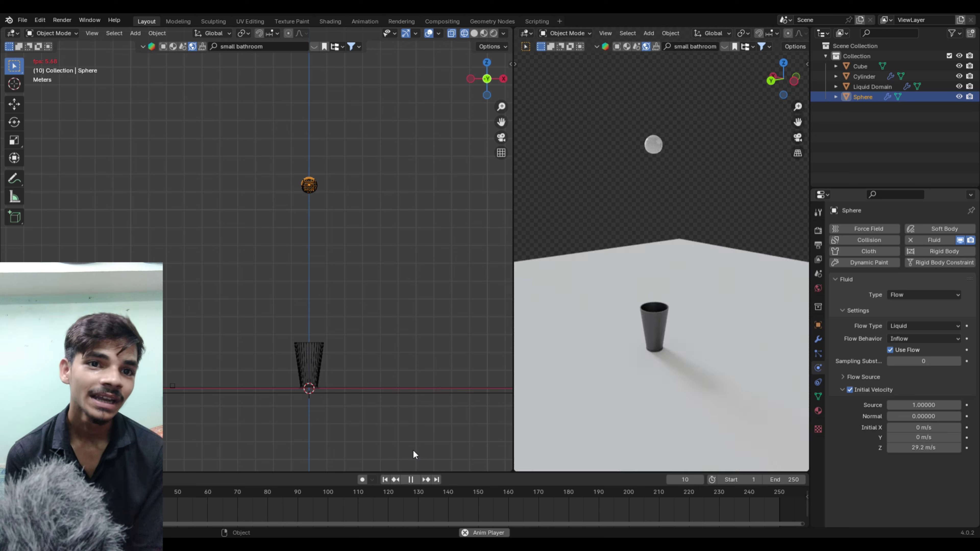
key(space)
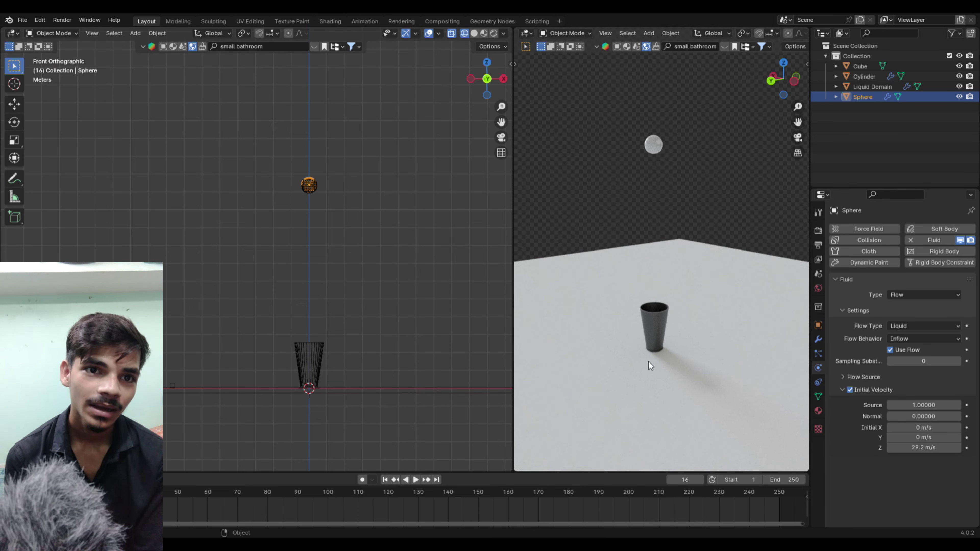
Select the liquid domain and replay the simulation from the start
click(871, 86)
key(shift+Left)
key(space)
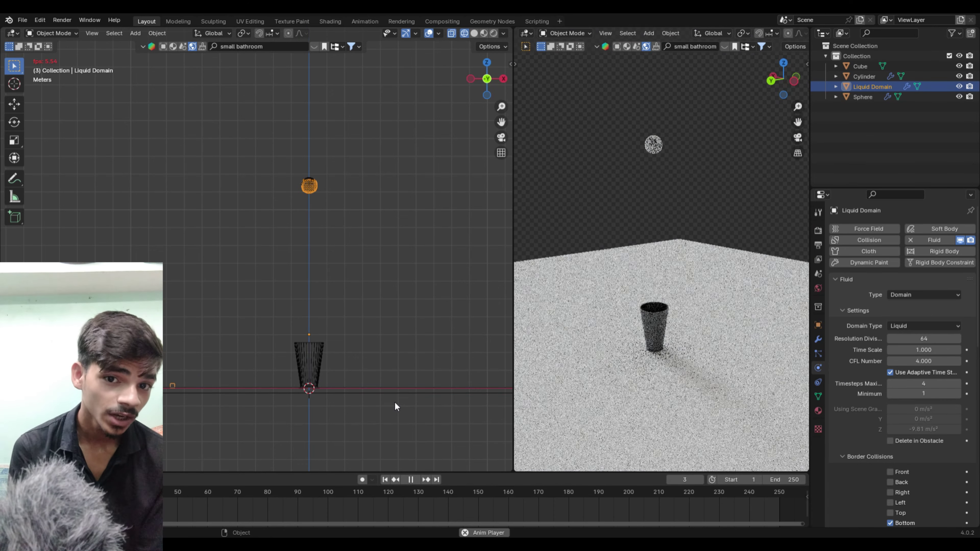
key(space)
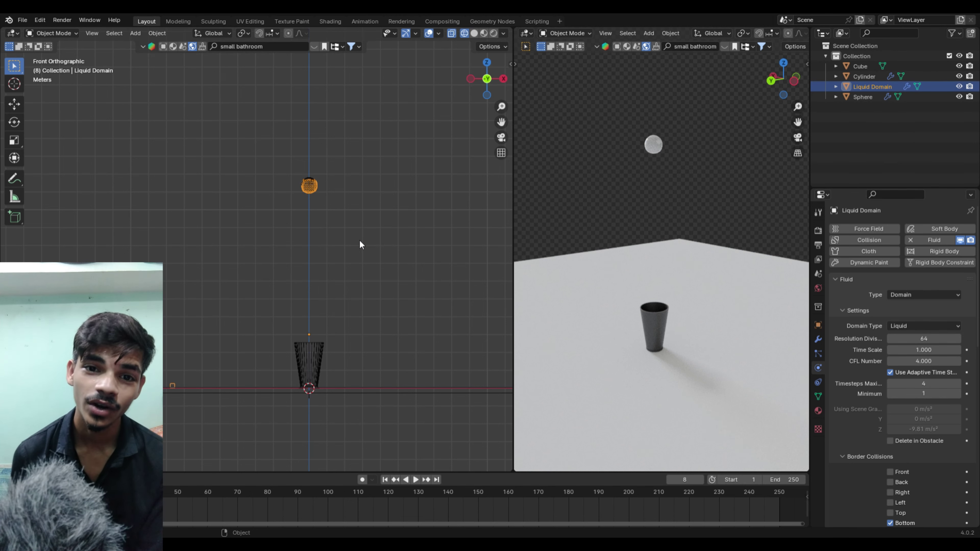
Scale the liquid domain taller along Z and replay the simulation
click(344, 301)
key(s)
key(z)
click(383, 465)
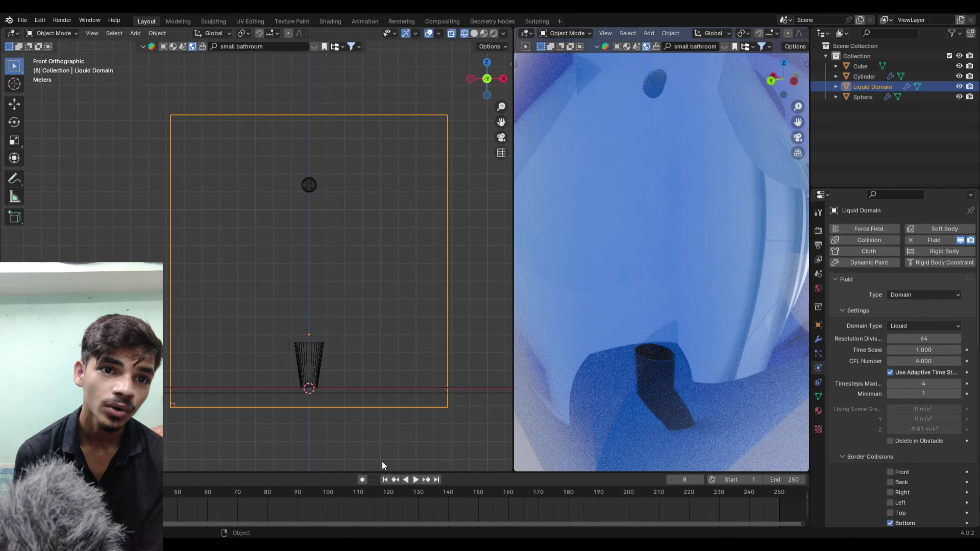
click(385, 479)
key(space)
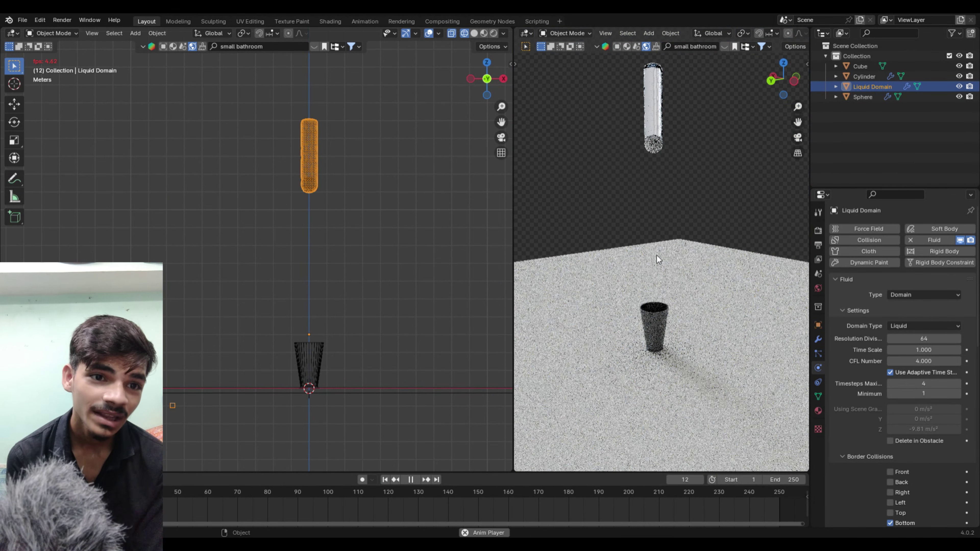
key(space)
Set the sphere inflow's Z initial velocity to 24.2 m/s
click(309, 185)
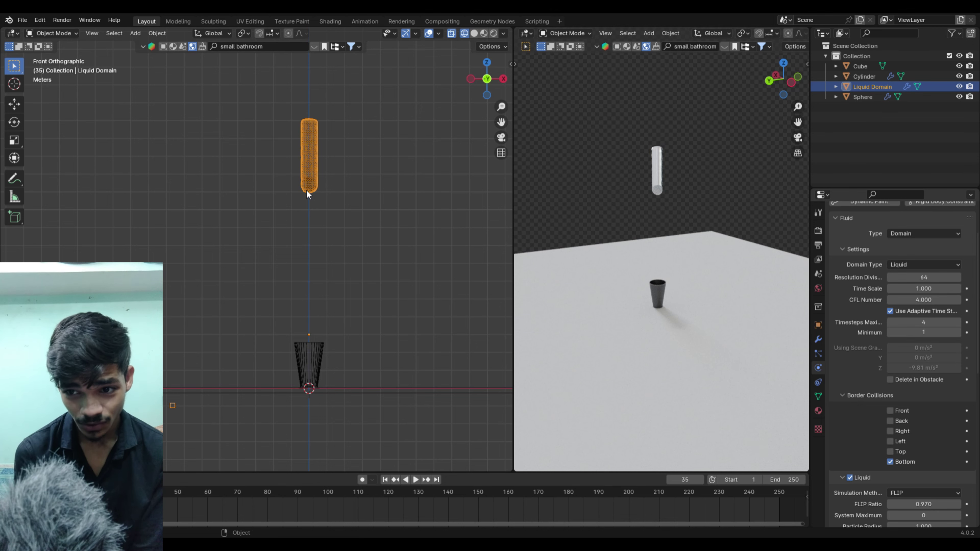
double_click(924, 447)
text(24.2)
key(Return)
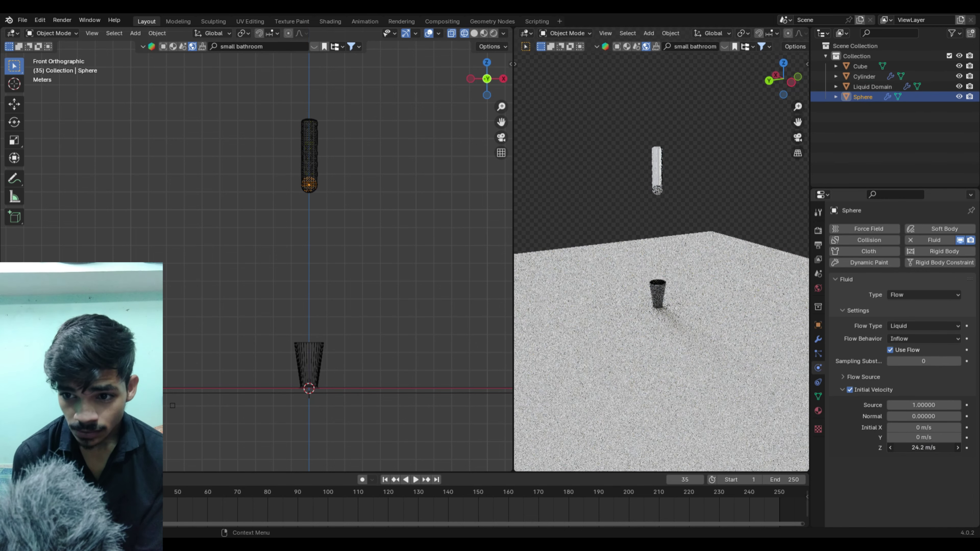